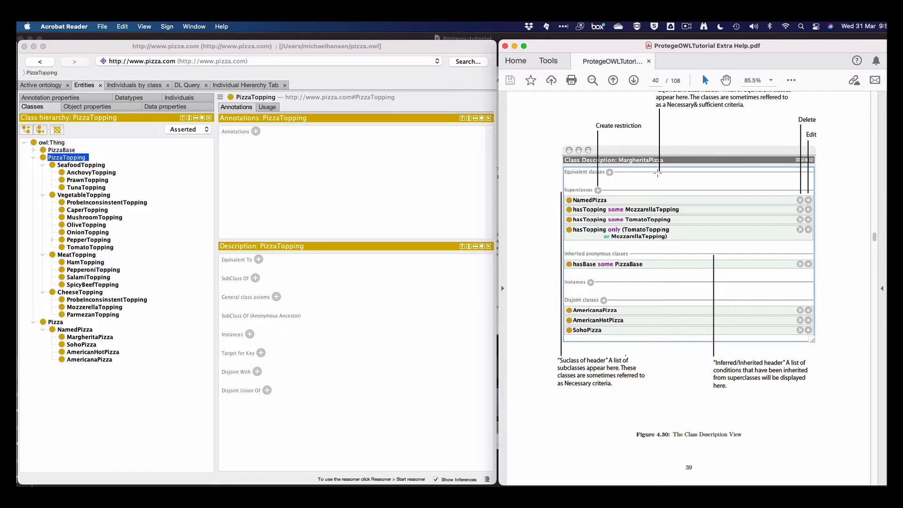
Step: Read the tutorial's restriction and subclass instructions through Exercise 18, and examine the existing Pizza and NamedPizza classes
scroll(595, 220, down, 15)
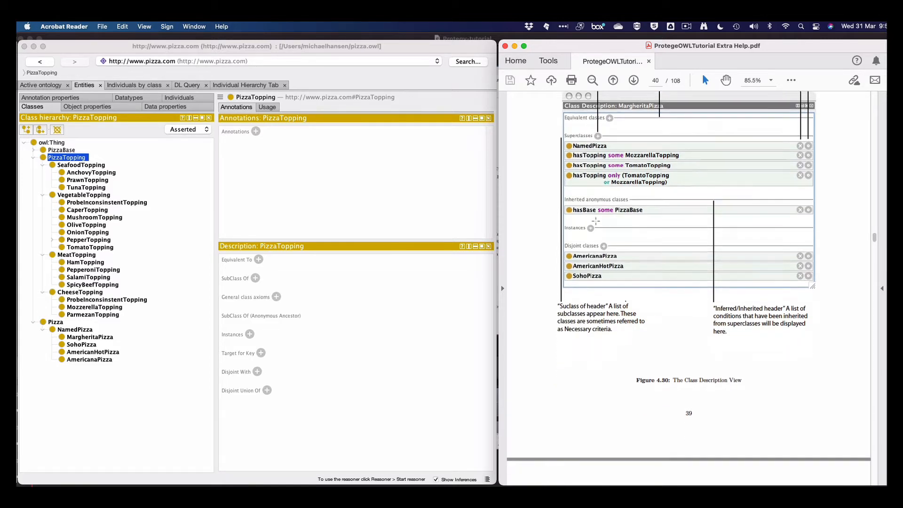
scroll(596, 221, down, 3)
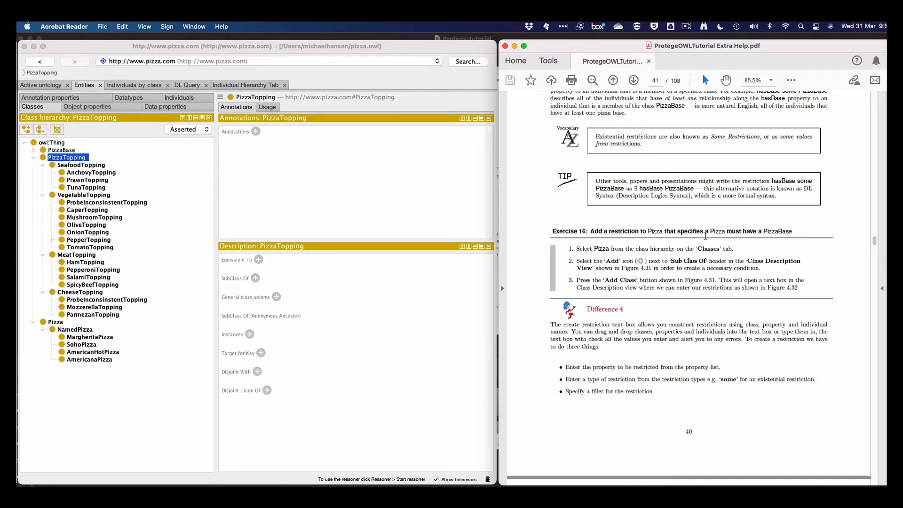
scroll(704, 235, down, 10)
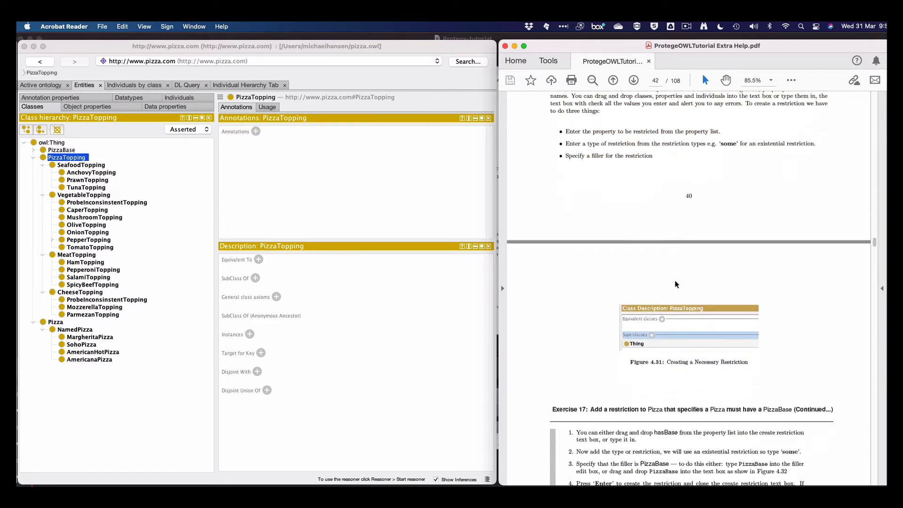
scroll(675, 280, down, 5)
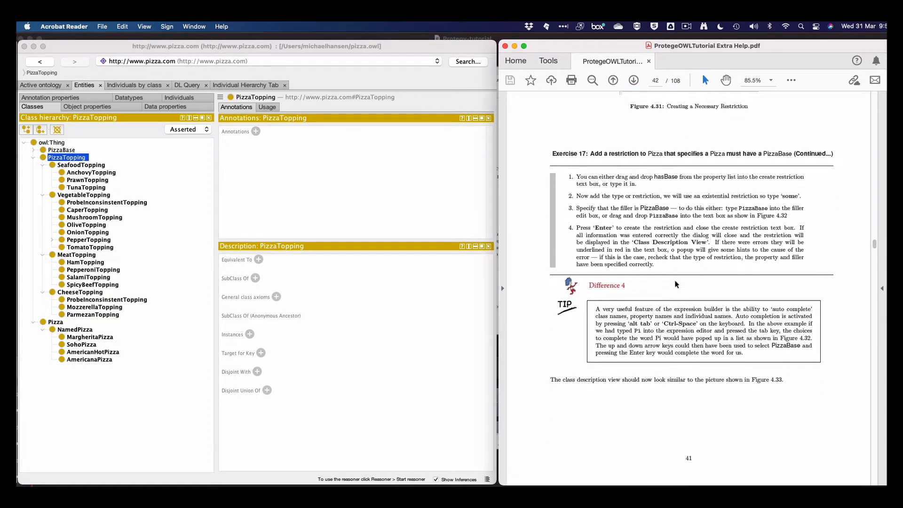
scroll(676, 284, down, 1)
scroll(675, 284, up, 2)
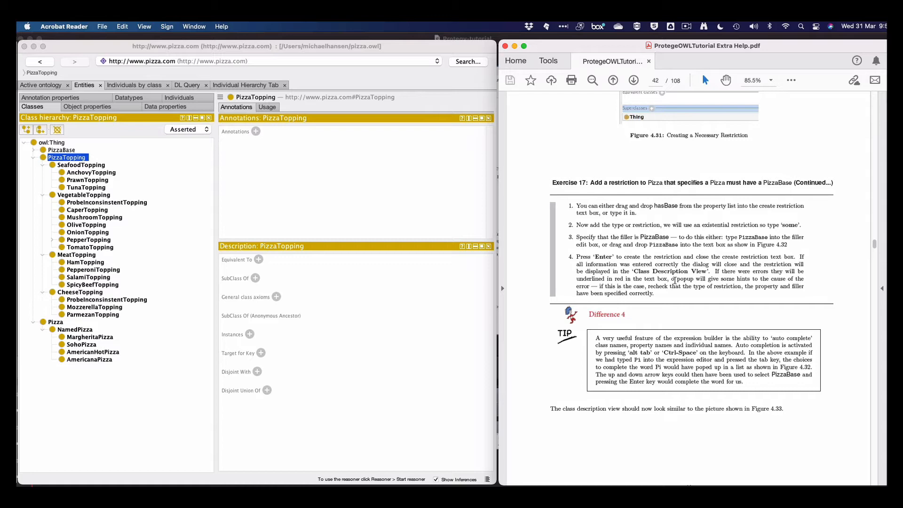
scroll(675, 281, down, 15)
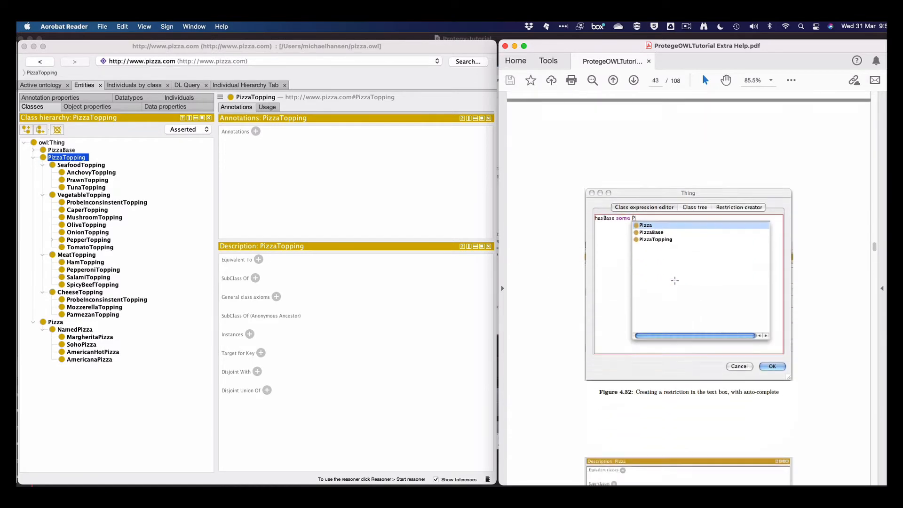
scroll(676, 280, down, 15)
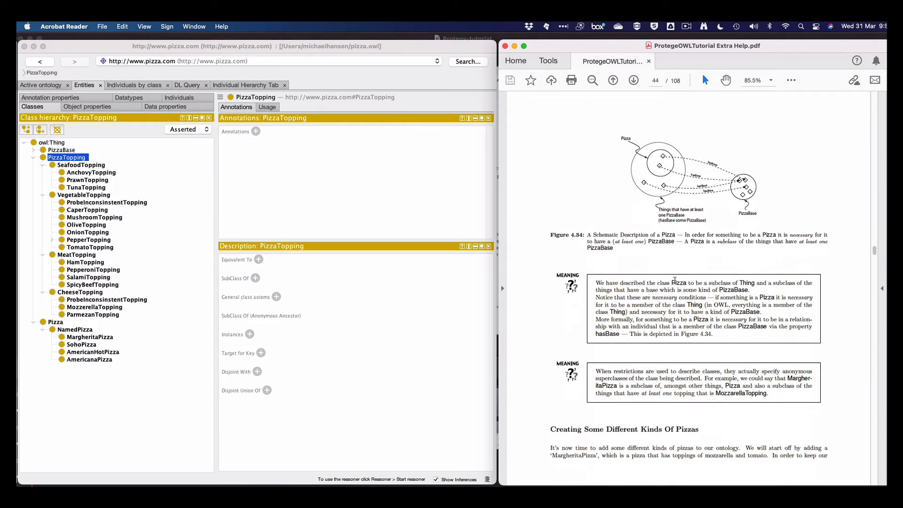
scroll(675, 281, down, 15)
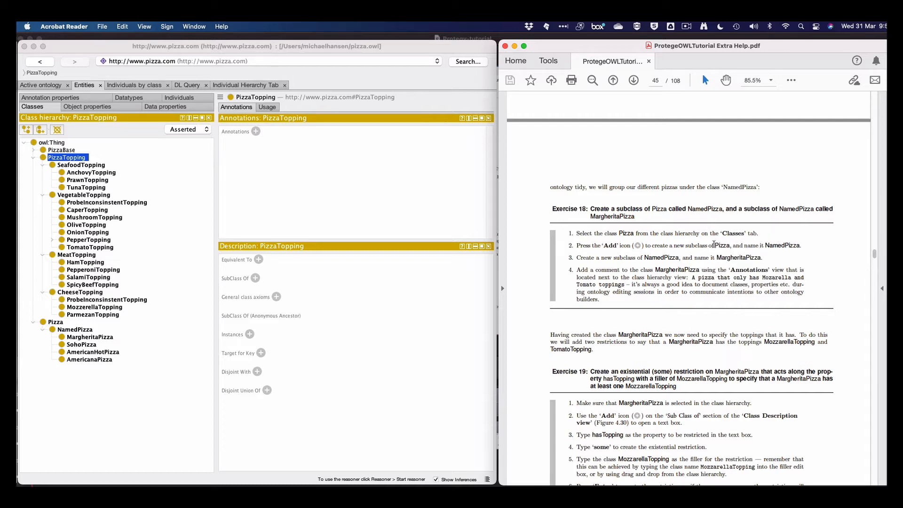
click(58, 322)
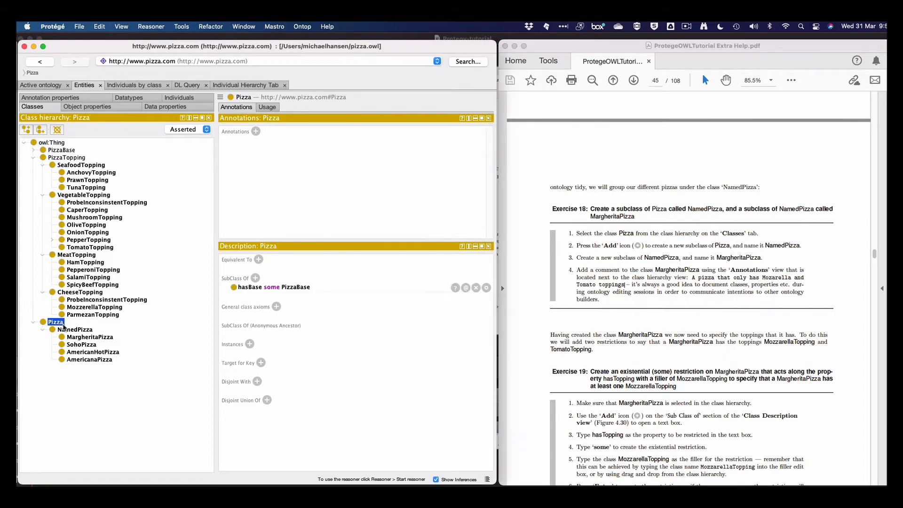
click(69, 330)
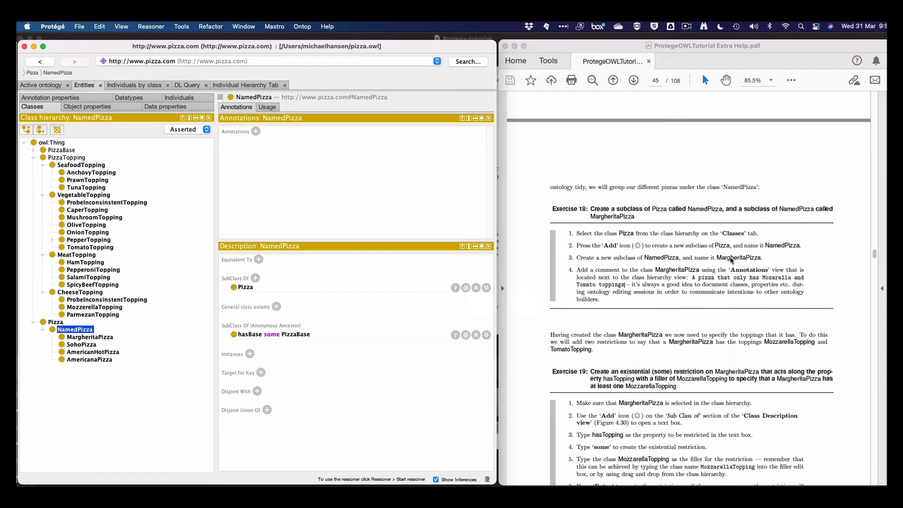
Step: Create a class named testPizza as a subclass of Pizza from within Pizza's superclass editor
click(56, 322)
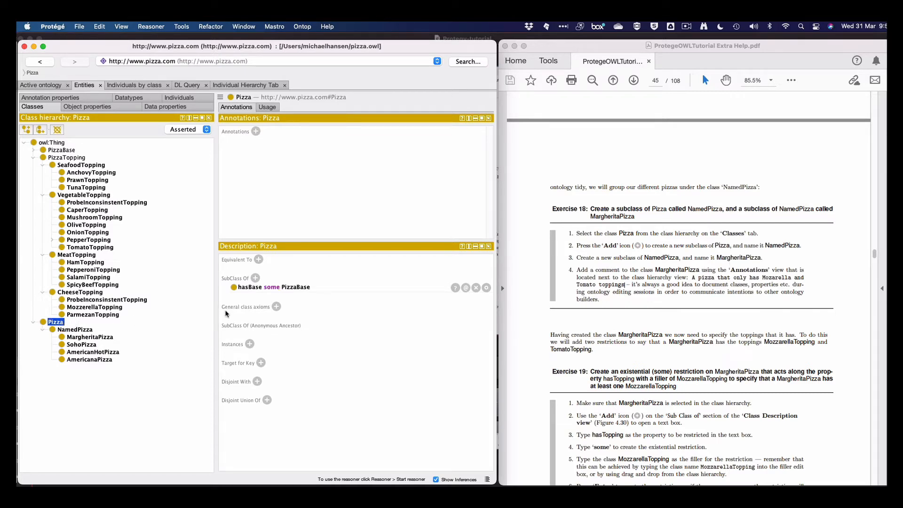
click(256, 278)
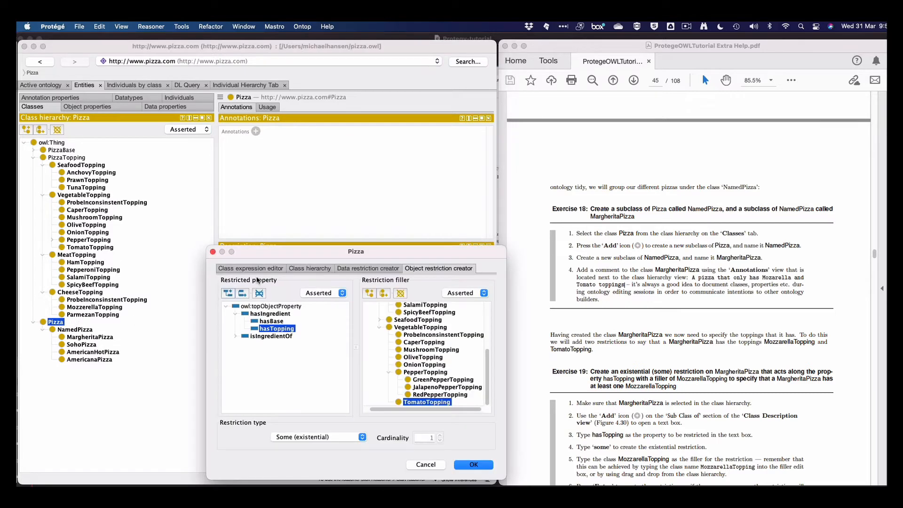
click(310, 268)
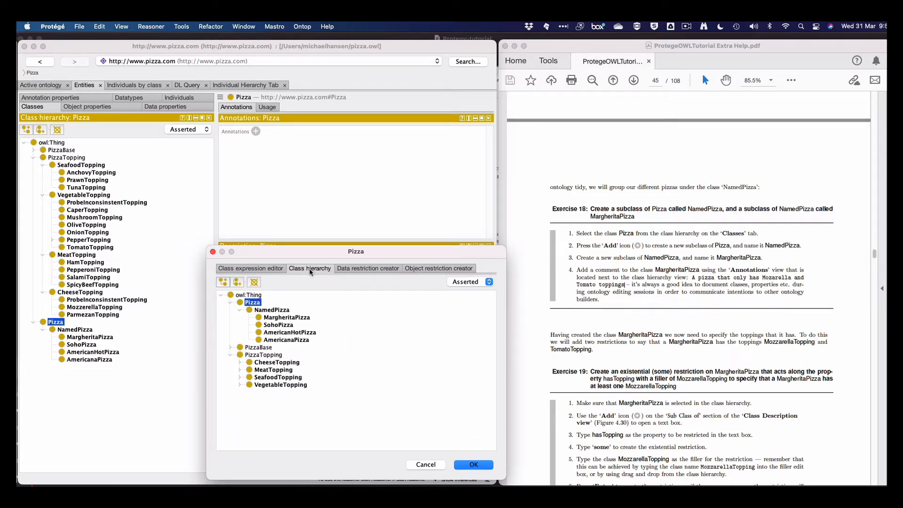
click(223, 282)
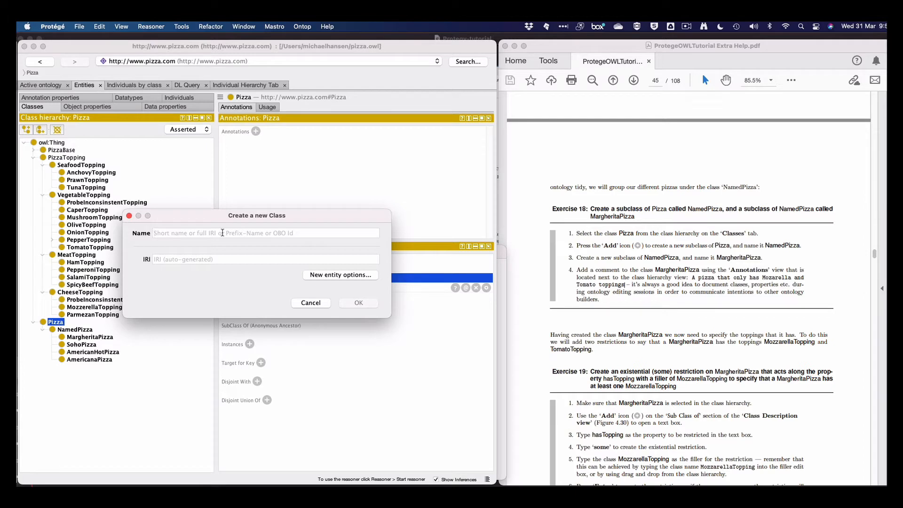
text(test)
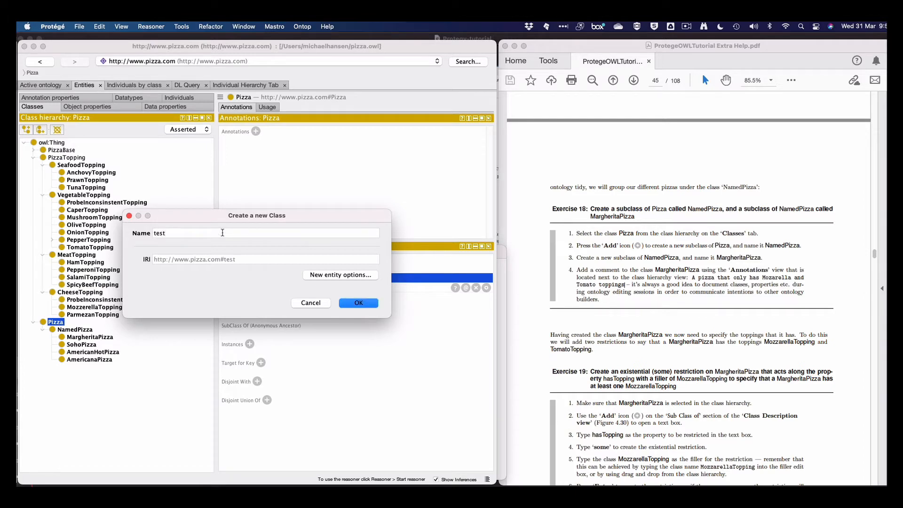
text(Pizza)
click(356, 304)
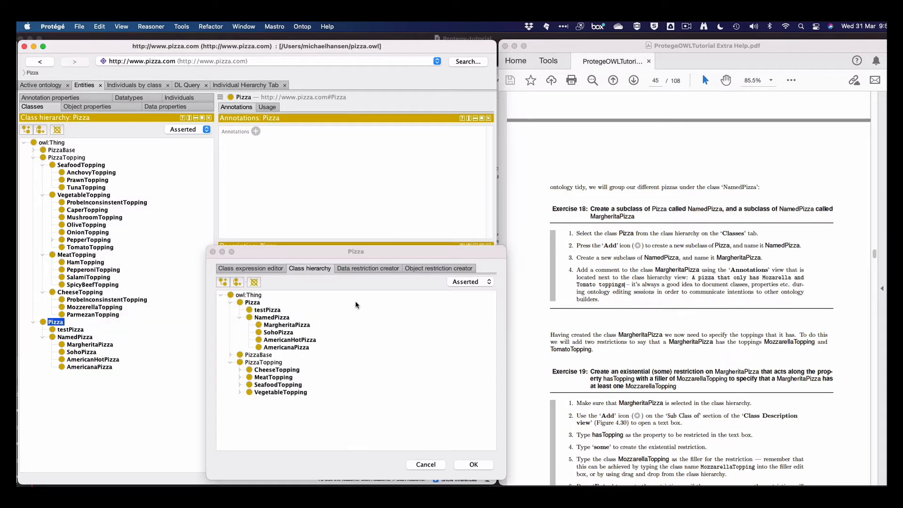
Step: Create a class named subtestpizza under testPizza and accept it as a superclass of Pizza
click(271, 310)
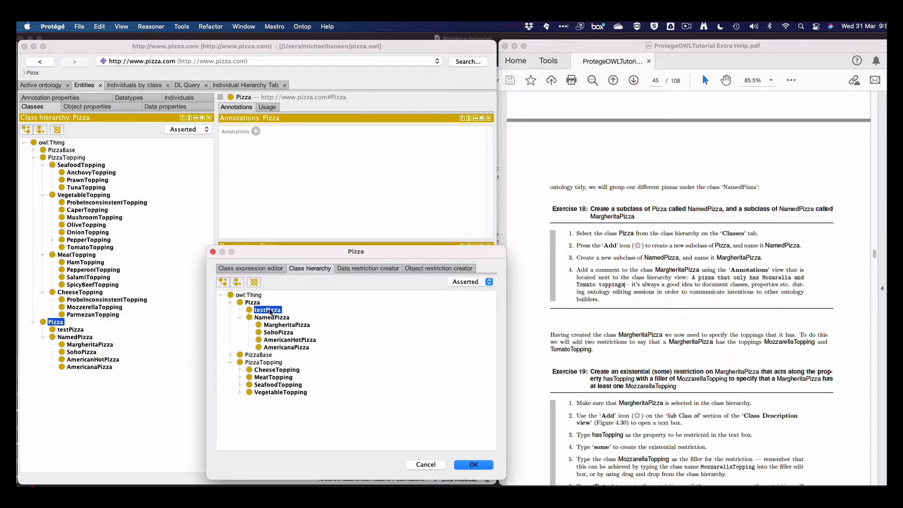
click(223, 282)
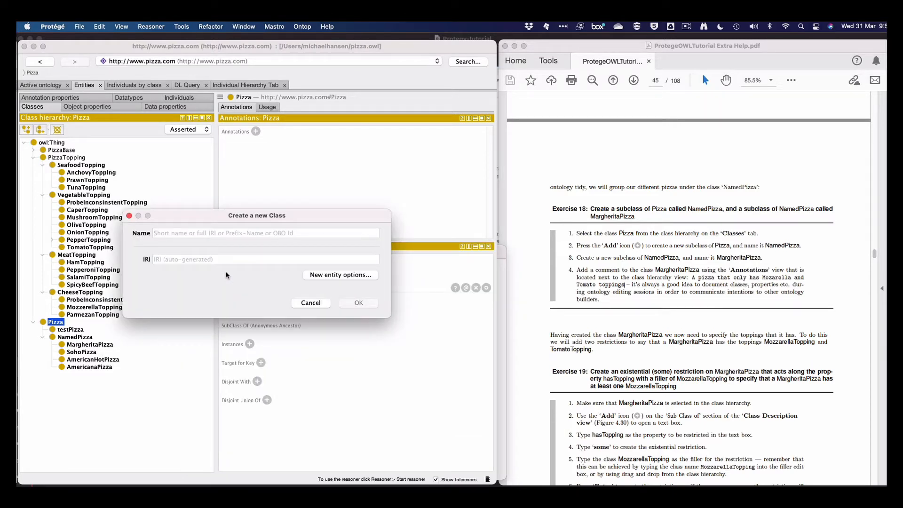
text(subtest)
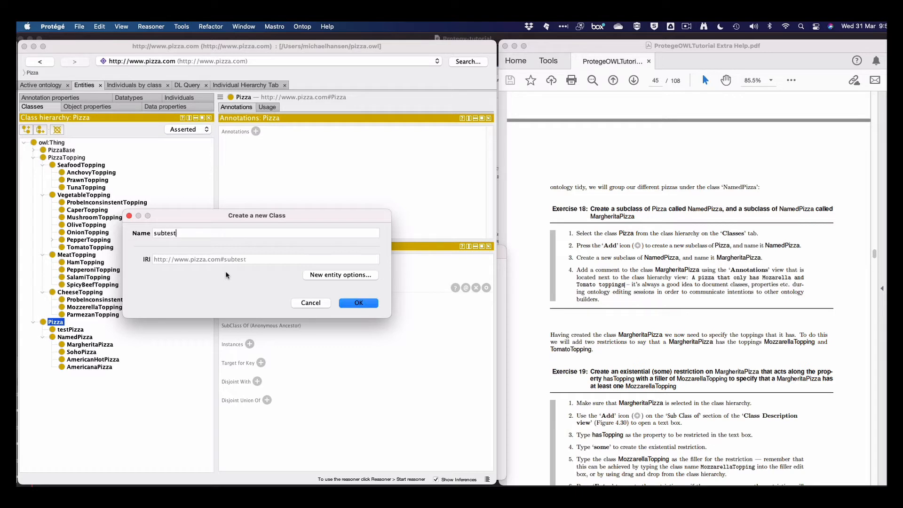
text(pizza)
click(357, 303)
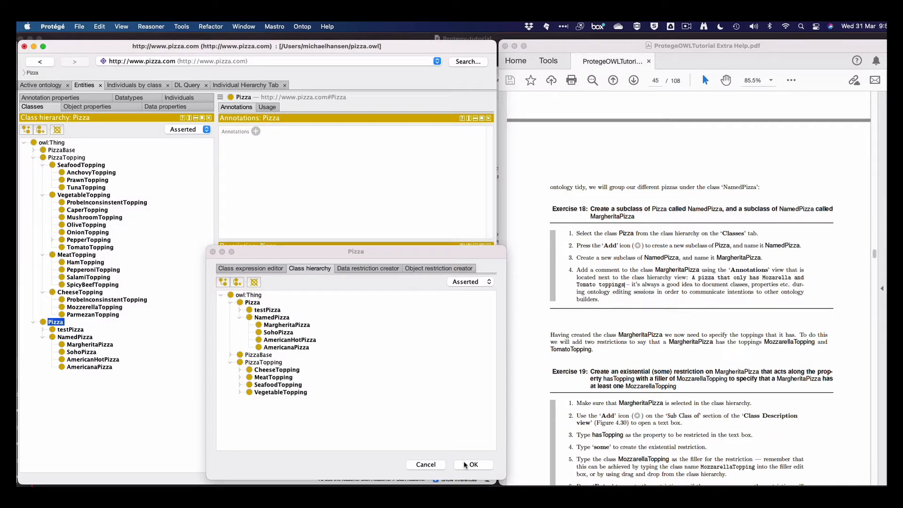
click(239, 310)
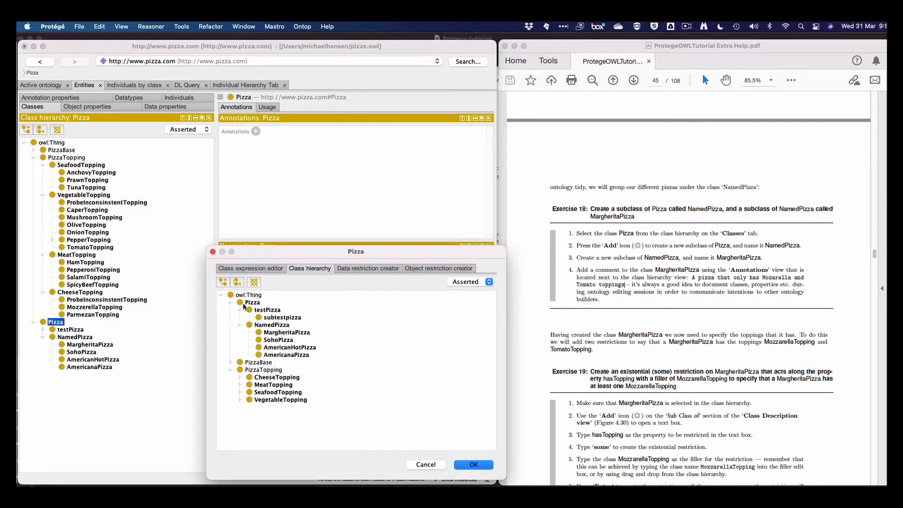
click(463, 467)
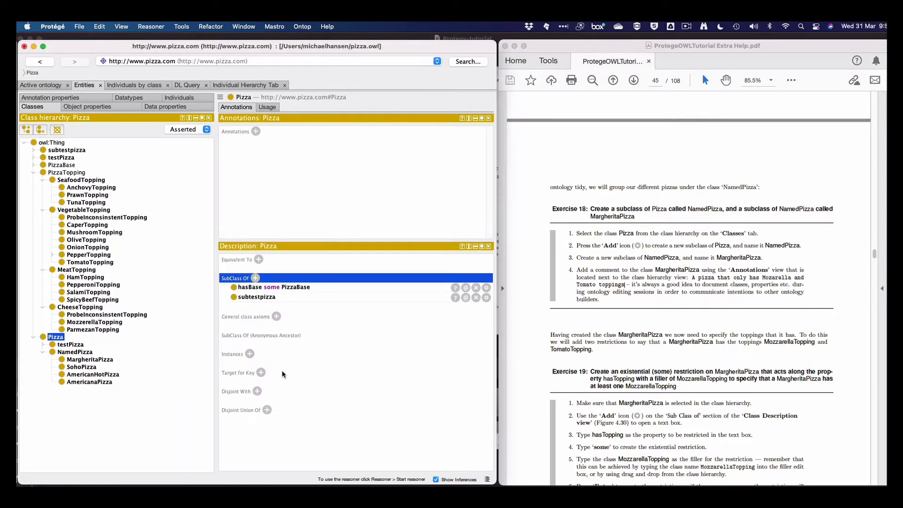
Step: Examine the superclass descriptions of the subtestpizza and testPizza classes listed directly under owl:Thing
click(57, 150)
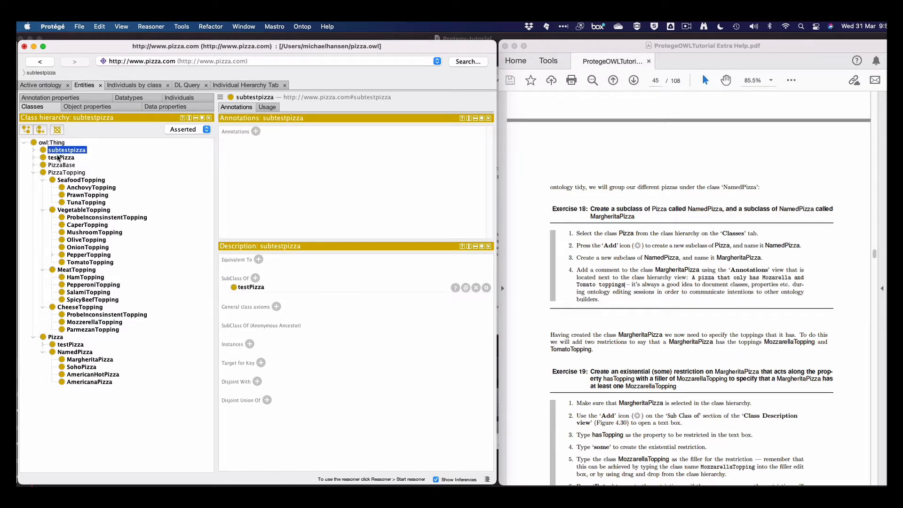
click(59, 158)
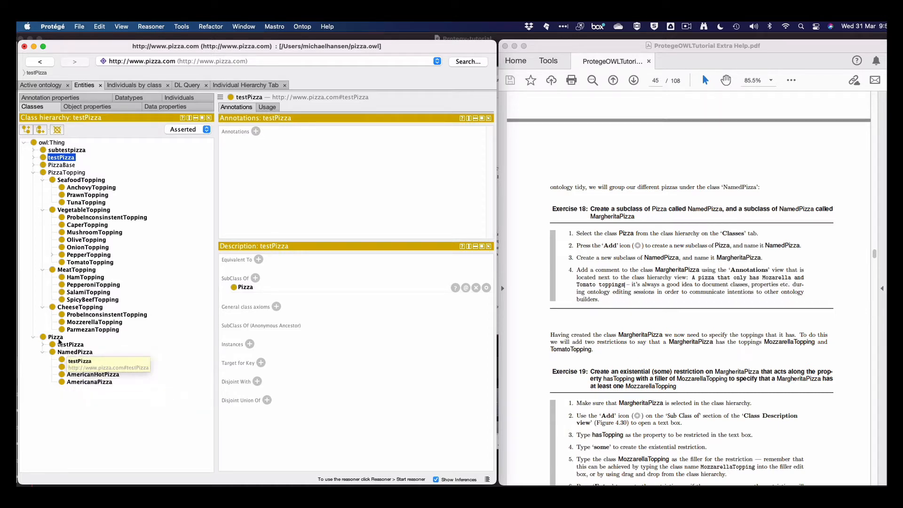
click(68, 150)
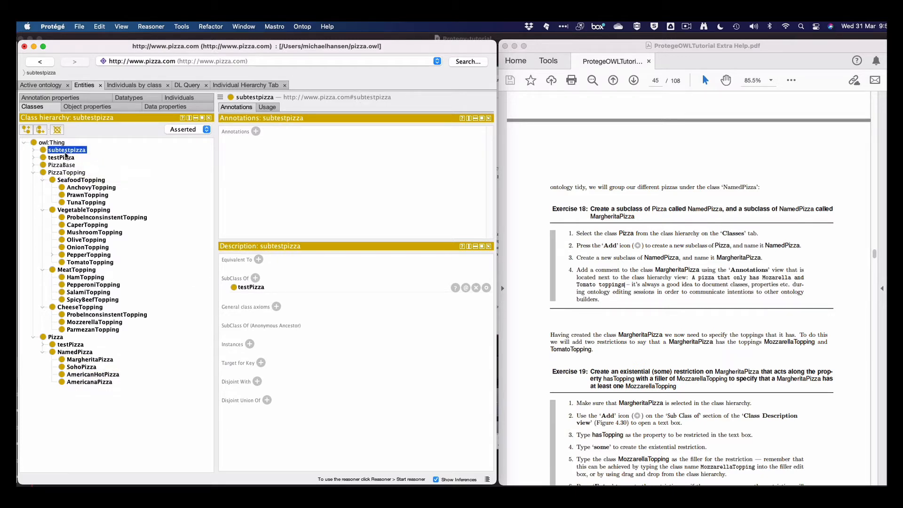
Step: Run the Pellet reasoner to check the inferences on subtestpizza, read Exercise 19, and stop the reasoner
click(157, 28)
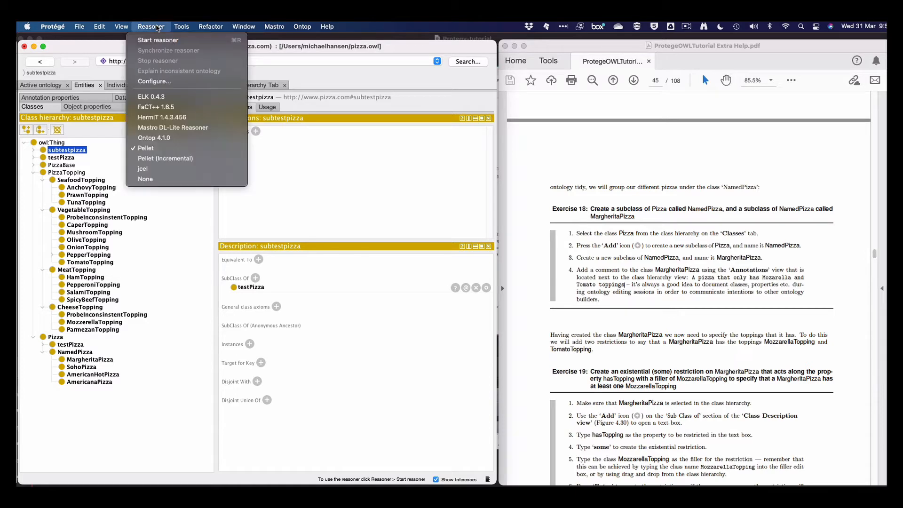
click(159, 38)
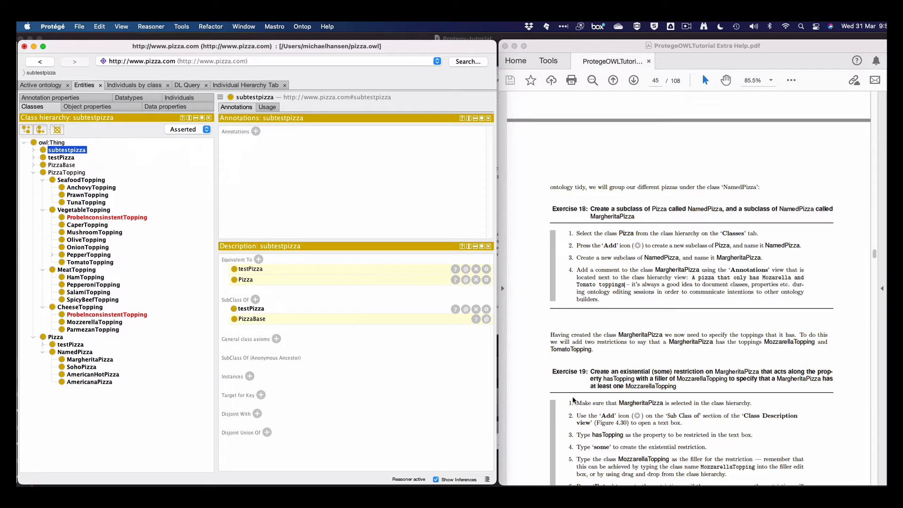
scroll(596, 394, down, 1)
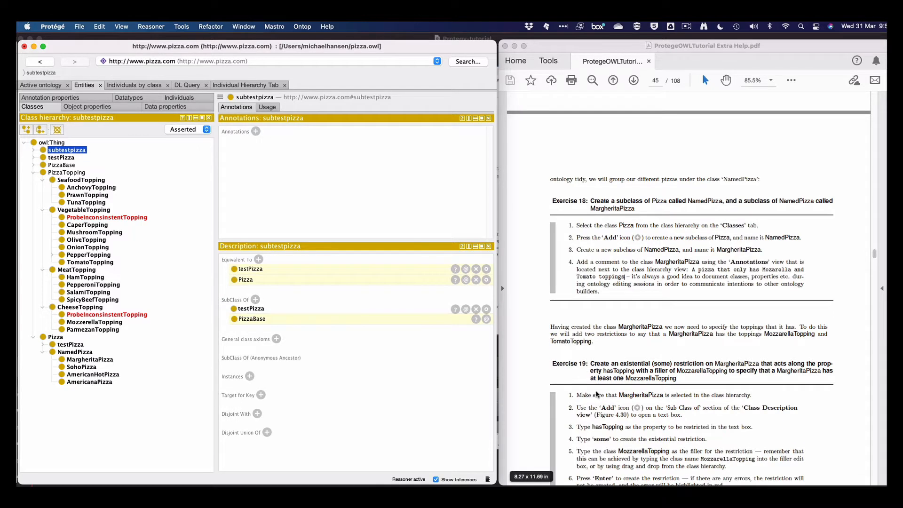
scroll(657, 281, down, 5)
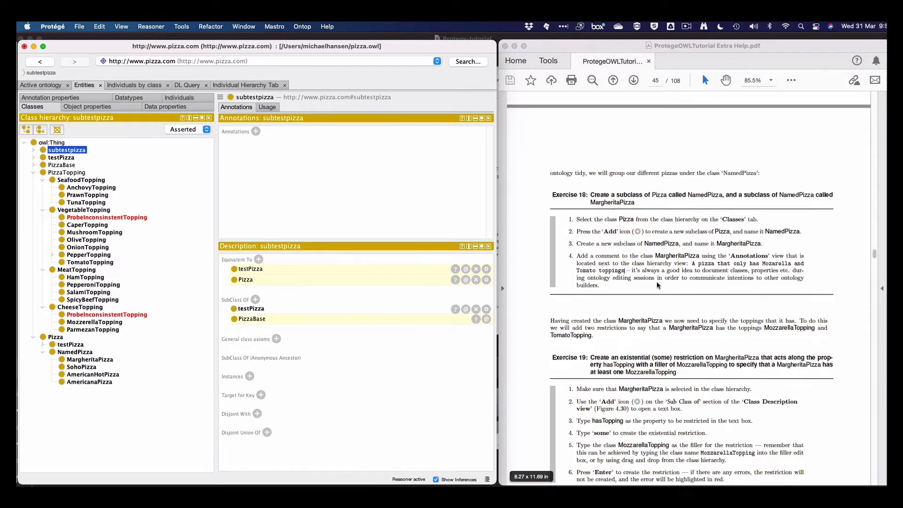
scroll(657, 285, down, 1)
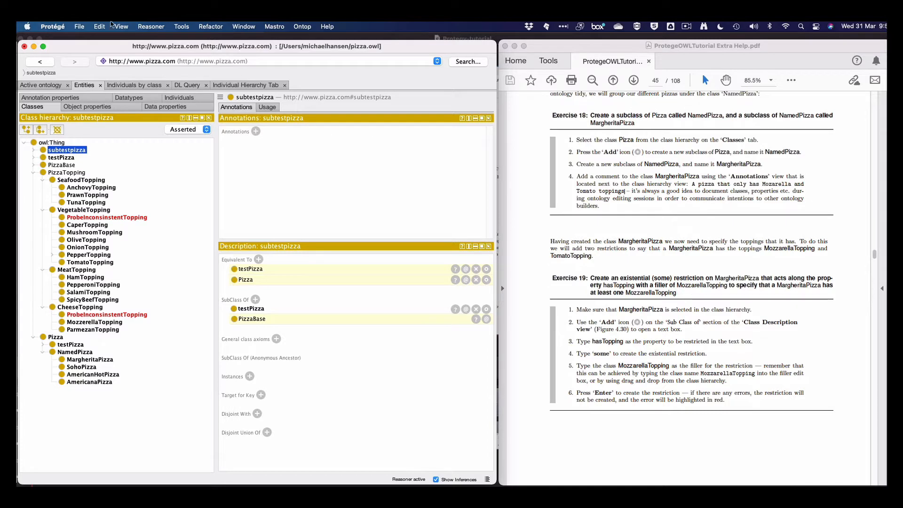
click(151, 26)
click(156, 56)
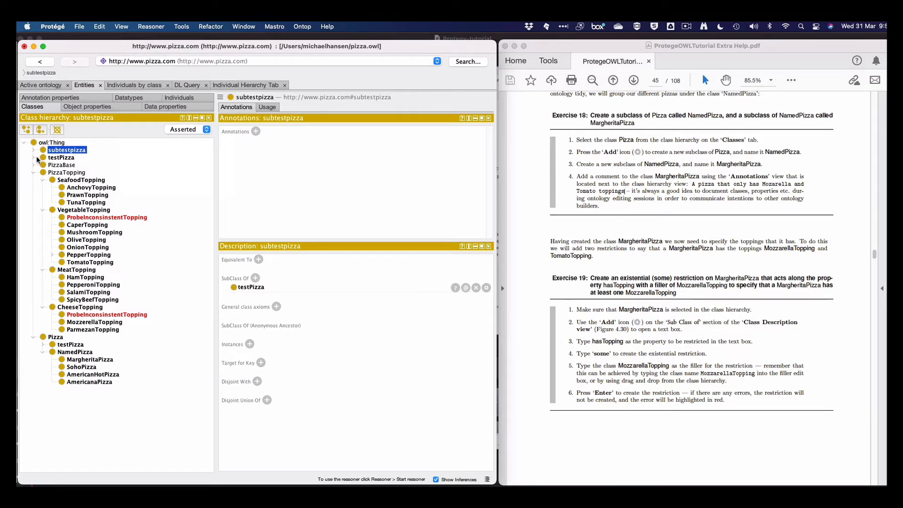
Step: Add the existential restriction hasTopping some OliveTopping as a superclass of subtestpizza under testPizza
click(34, 158)
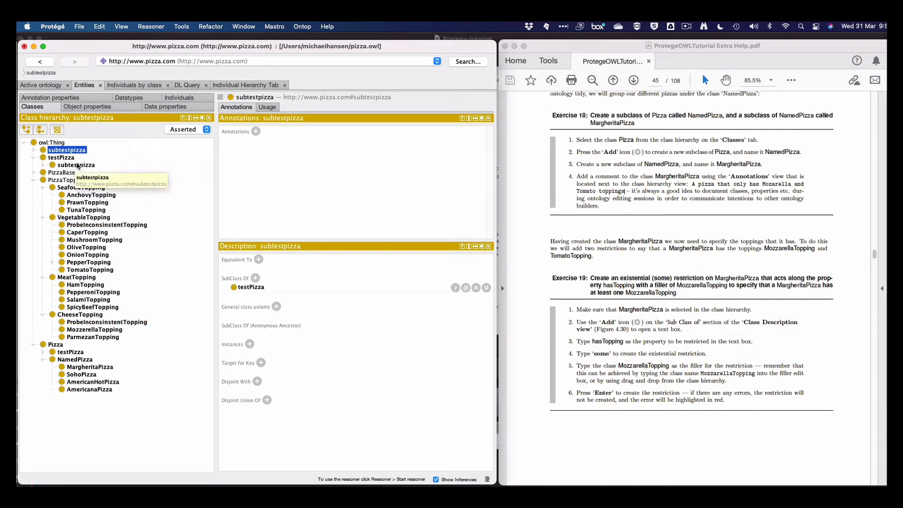
click(76, 165)
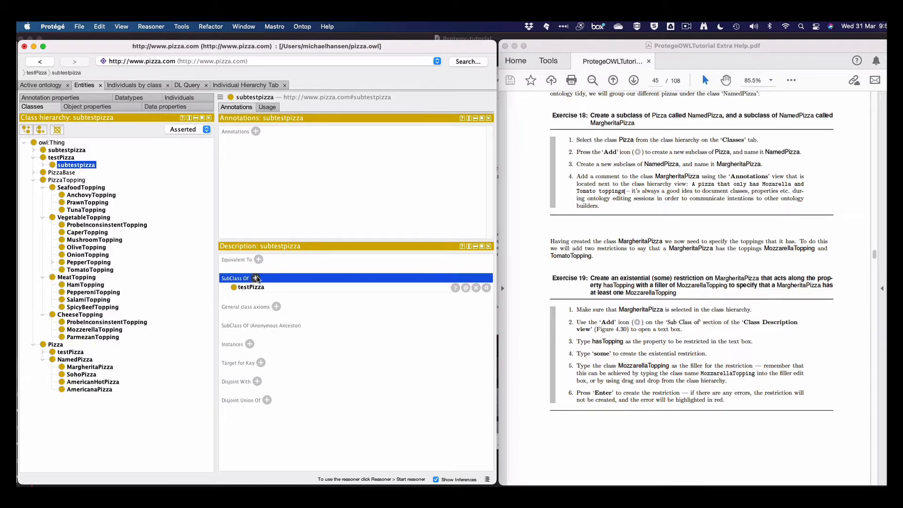
click(256, 278)
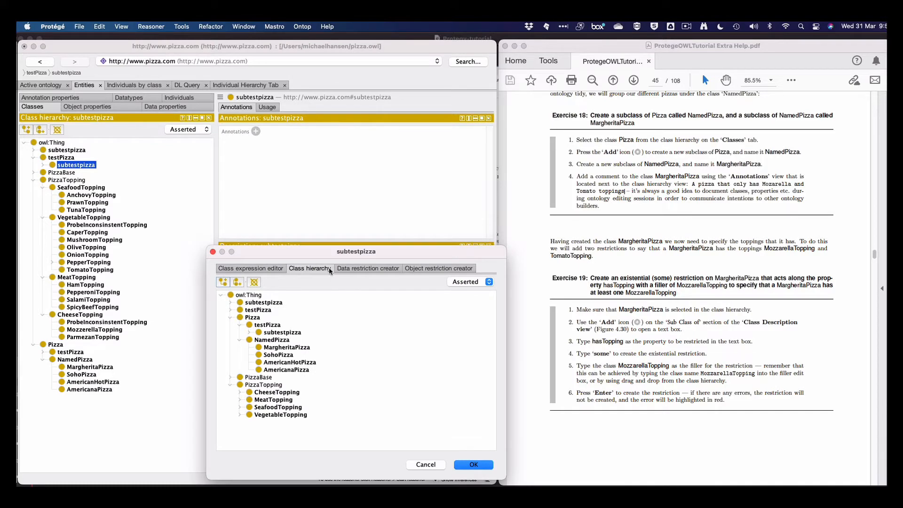
click(356, 269)
click(419, 269)
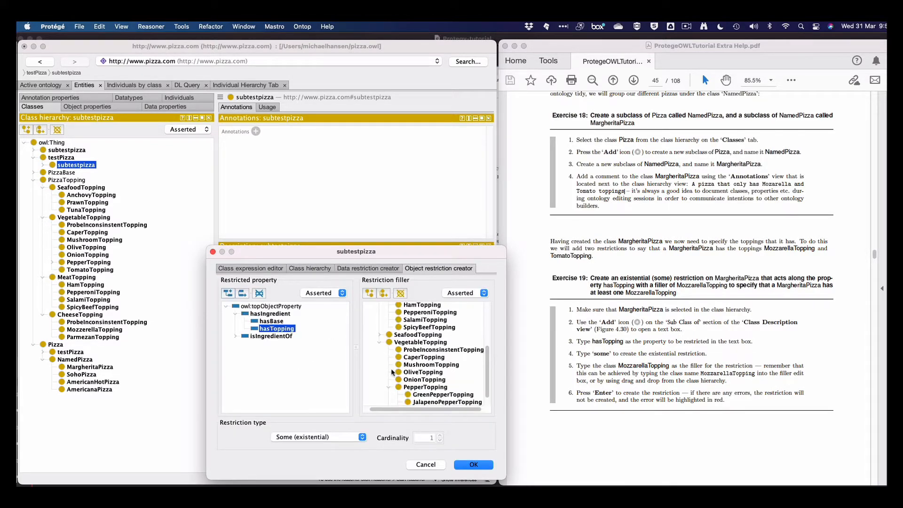
scroll(440, 388, up, 3)
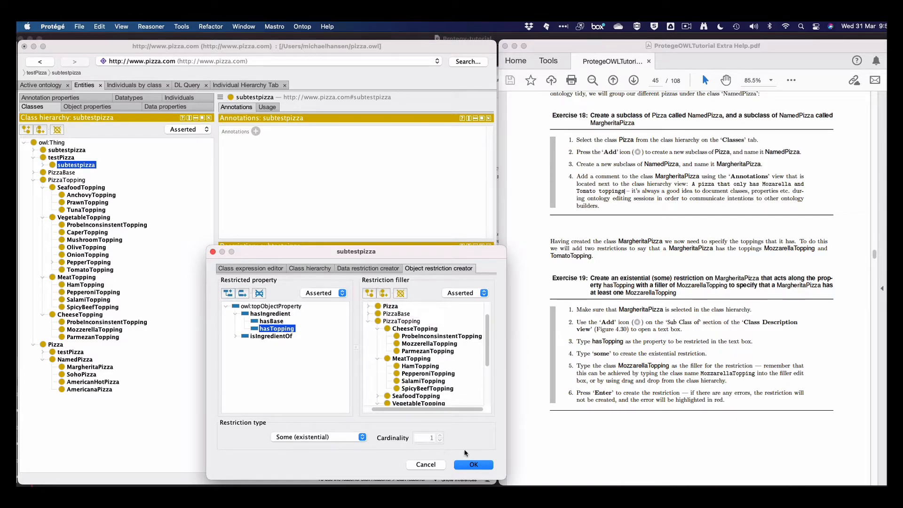
scroll(432, 371, down, 3)
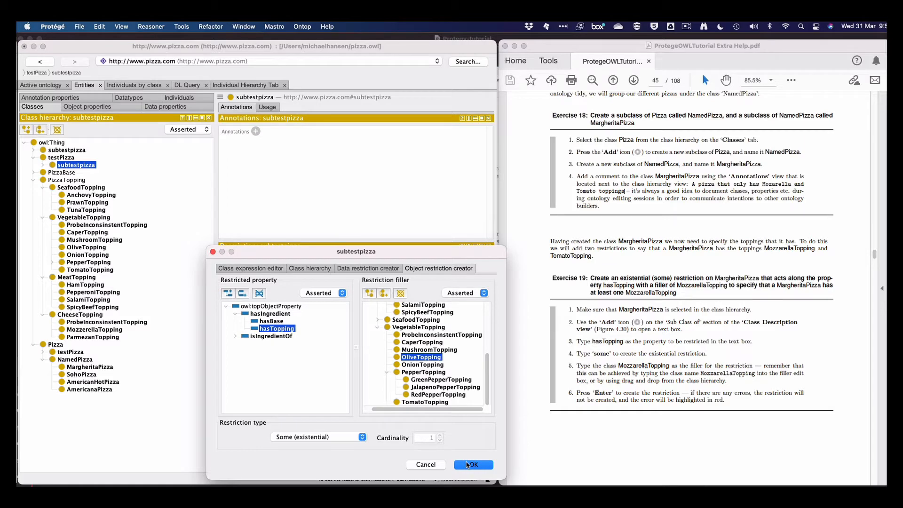
click(472, 465)
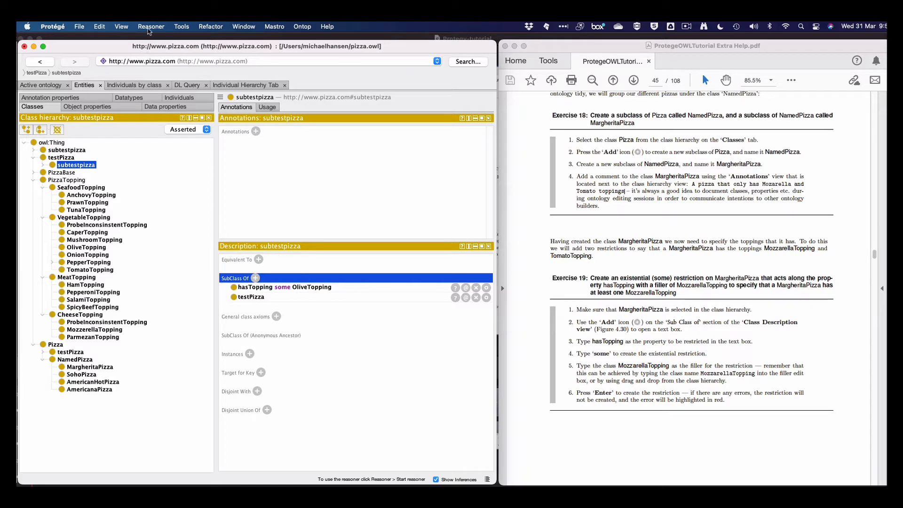
Step: Run the Pellet reasoner, examine the inferences on the subtestpizza class directly under owl:Thing, and stop the reasoner
click(149, 28)
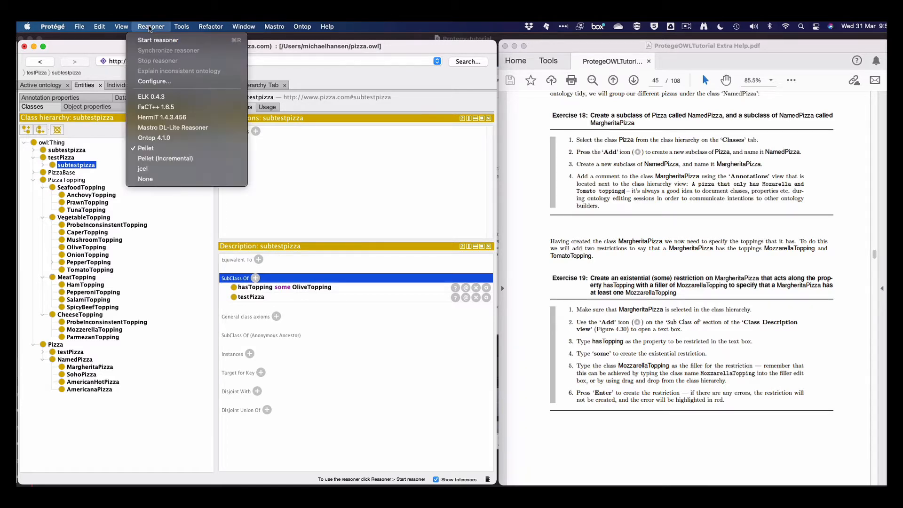
click(151, 41)
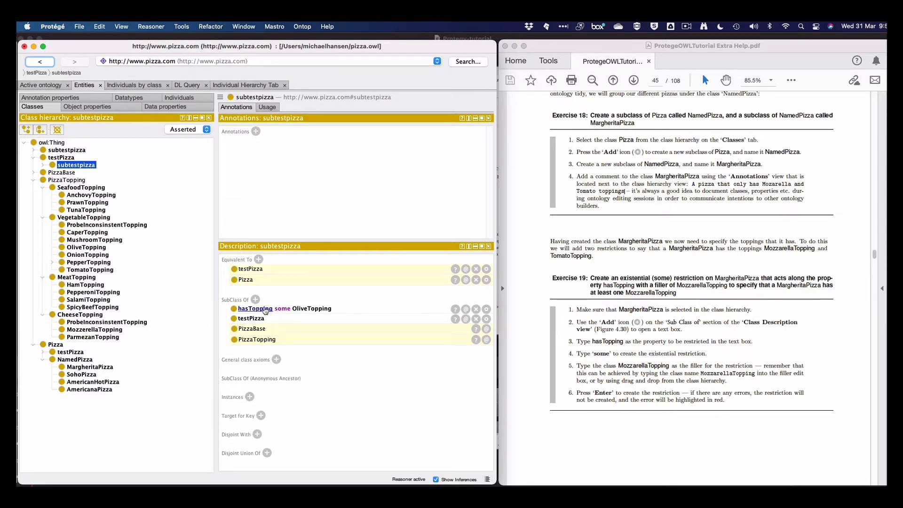
click(66, 150)
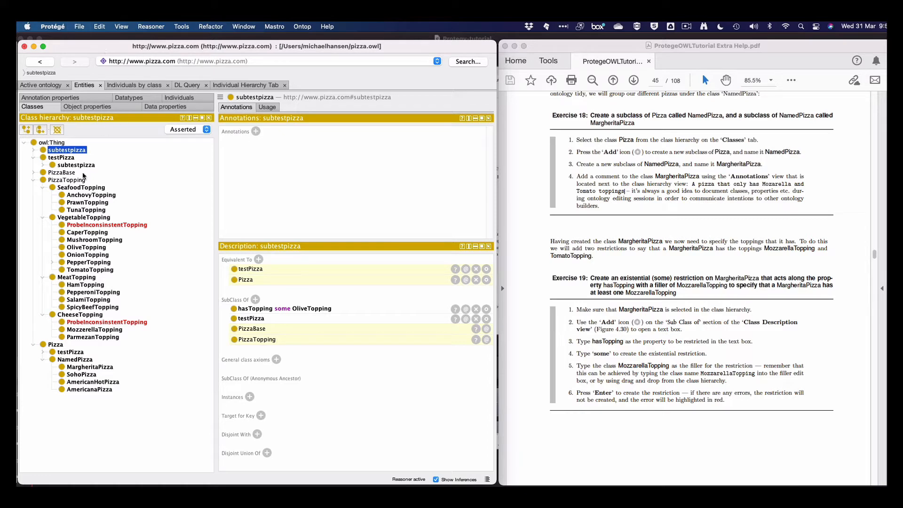
click(187, 27)
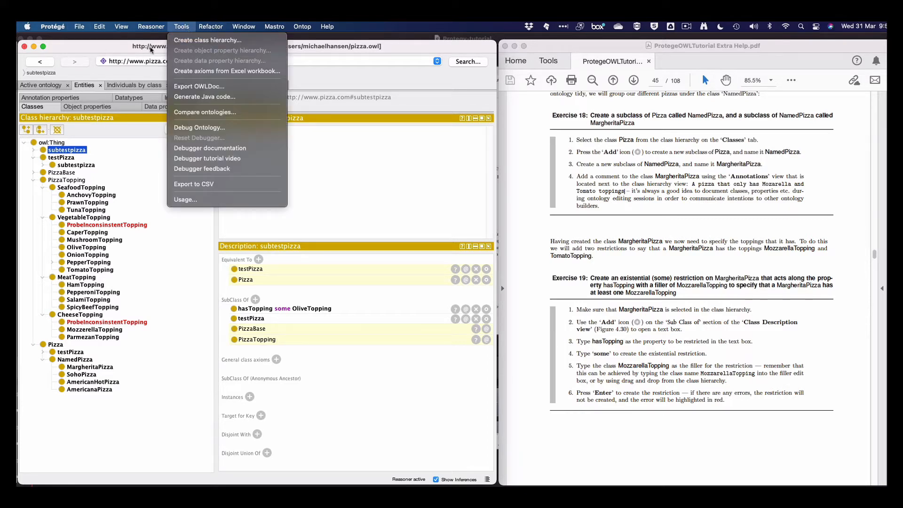
click(118, 46)
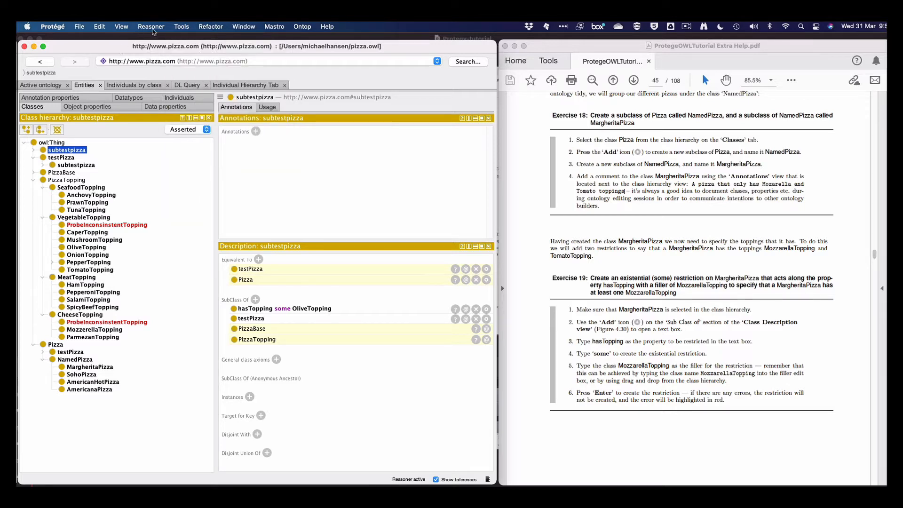
click(153, 28)
click(156, 62)
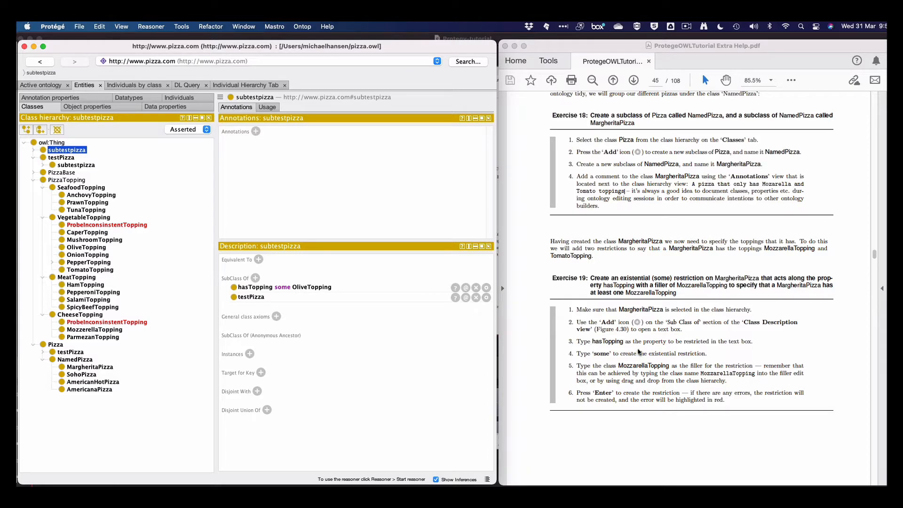
Step: Following Exercise 20, add the existential restriction hasTopping some TomatoTopping to subtestpizza in the Pizza branch
scroll(635, 388, down, 5)
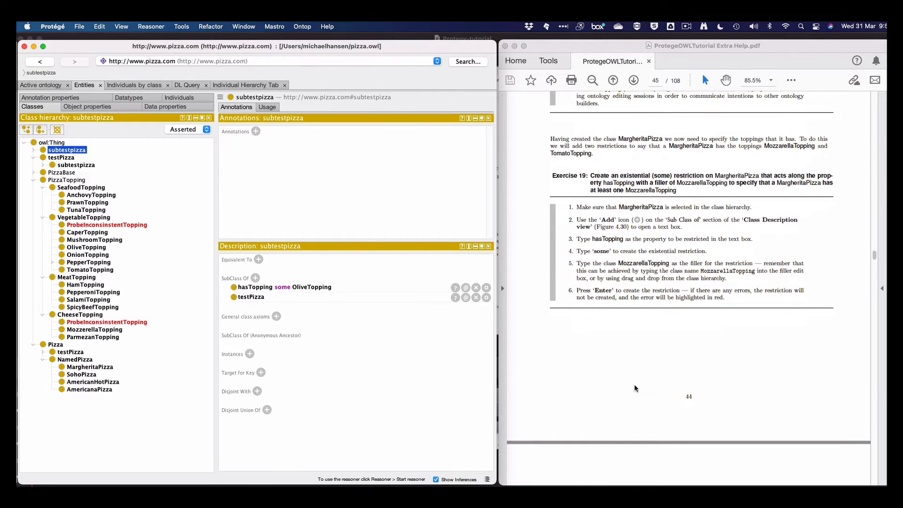
scroll(635, 389, down, 15)
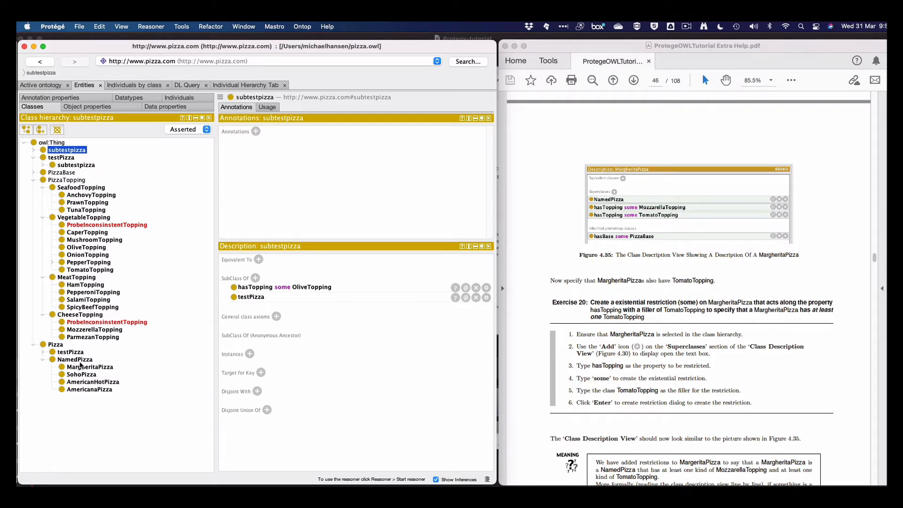
click(44, 352)
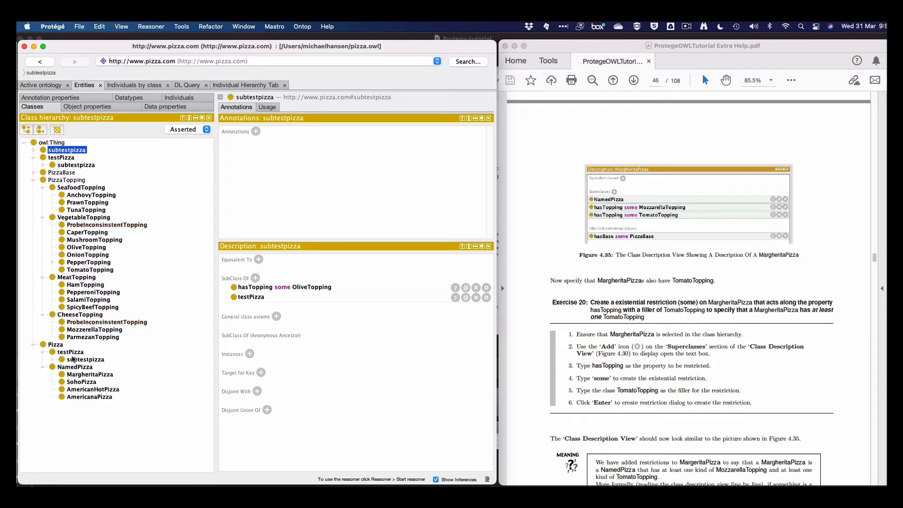
click(78, 359)
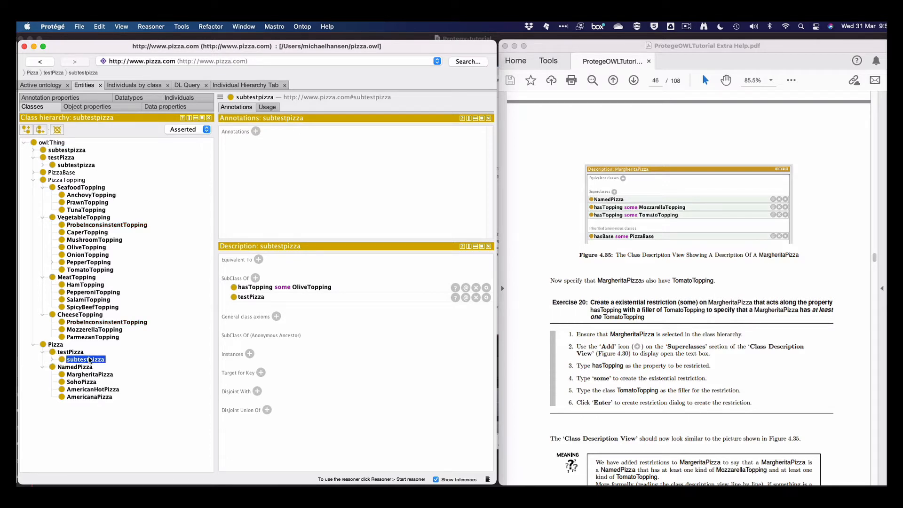
click(256, 278)
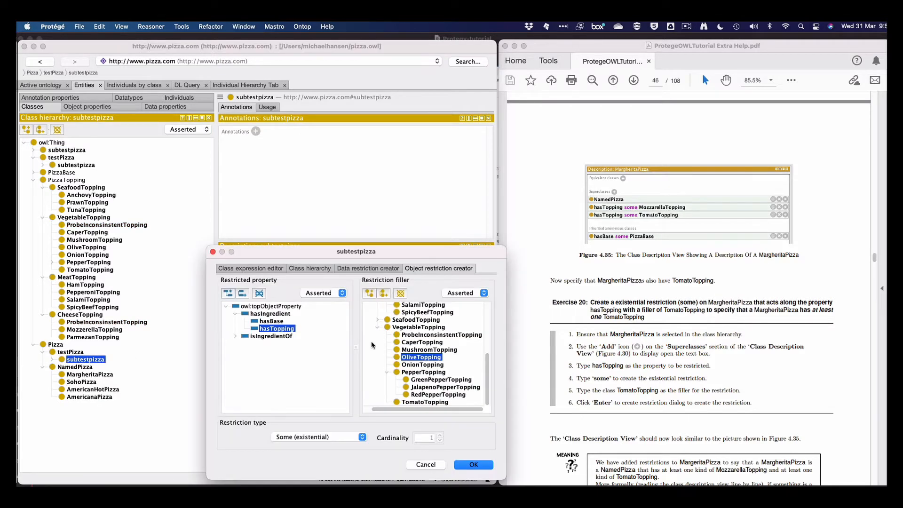
click(422, 403)
click(473, 464)
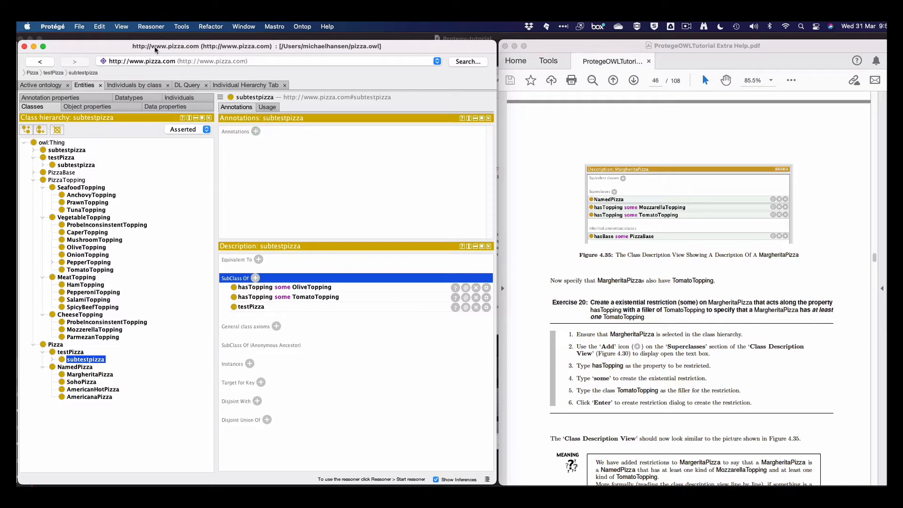
Step: Replace the OliveTopping restriction on subtestpizza with hasTopping some MozzerellaTopping
click(476, 287)
click(256, 278)
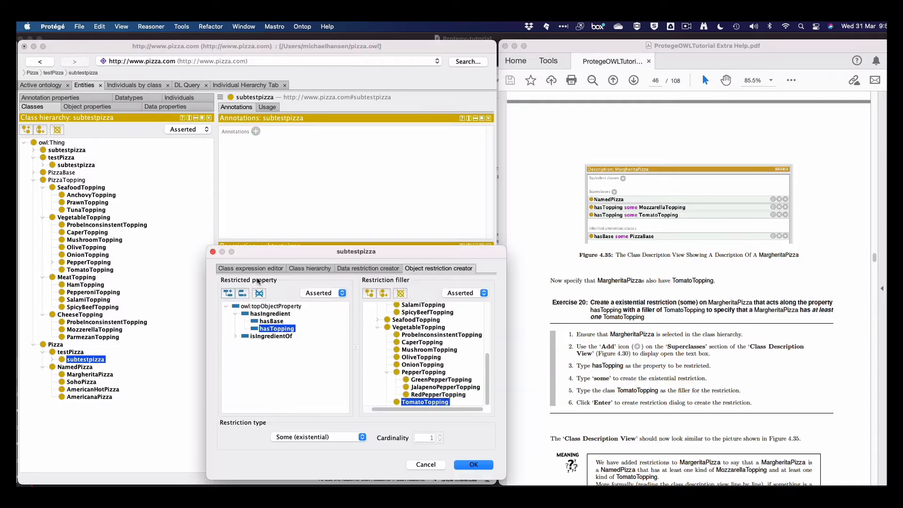
scroll(429, 351, up, 2)
scroll(429, 351, up, 3)
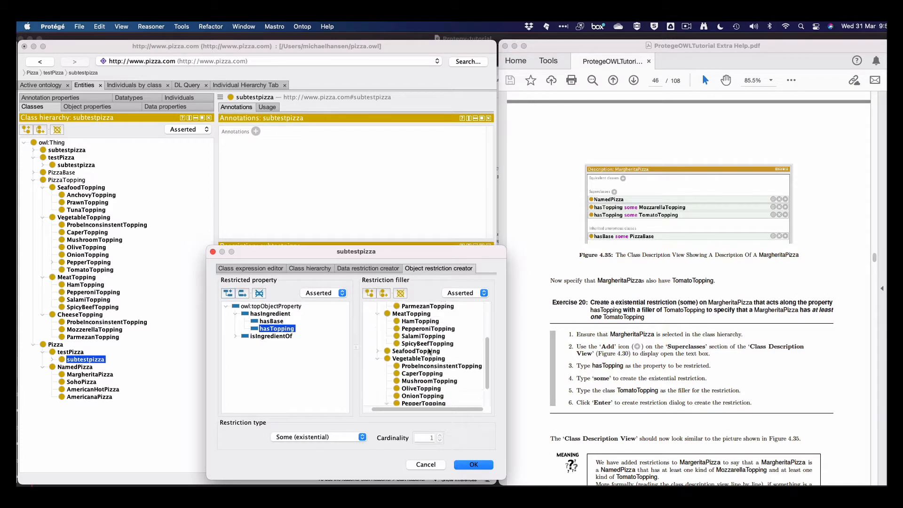
click(423, 314)
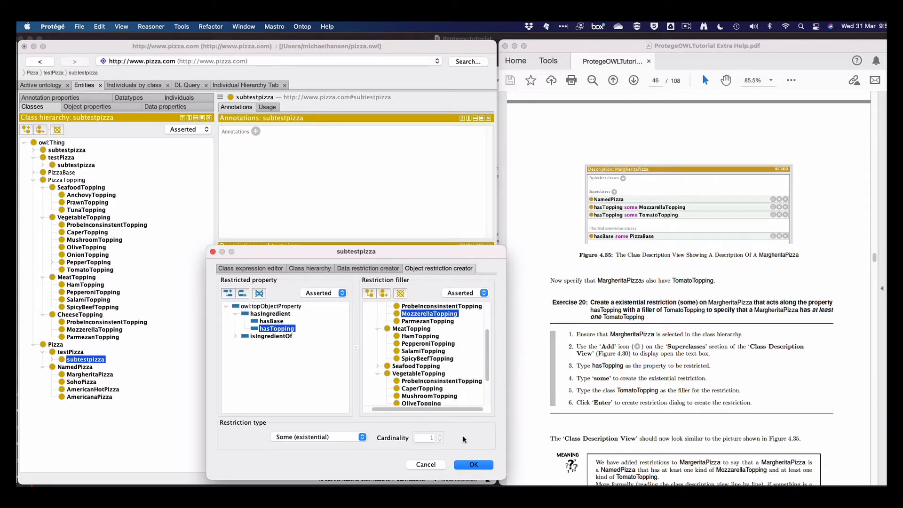
click(474, 465)
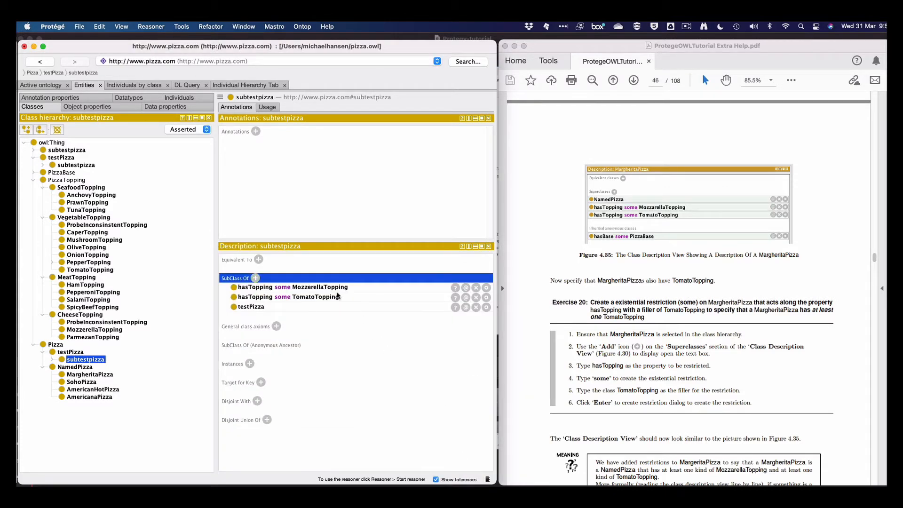
Step: Run the Pellet reasoner, compare the descriptions of testPizza and subtestpizza under both Pizza and owl:Thing, and stop the reasoner
click(156, 28)
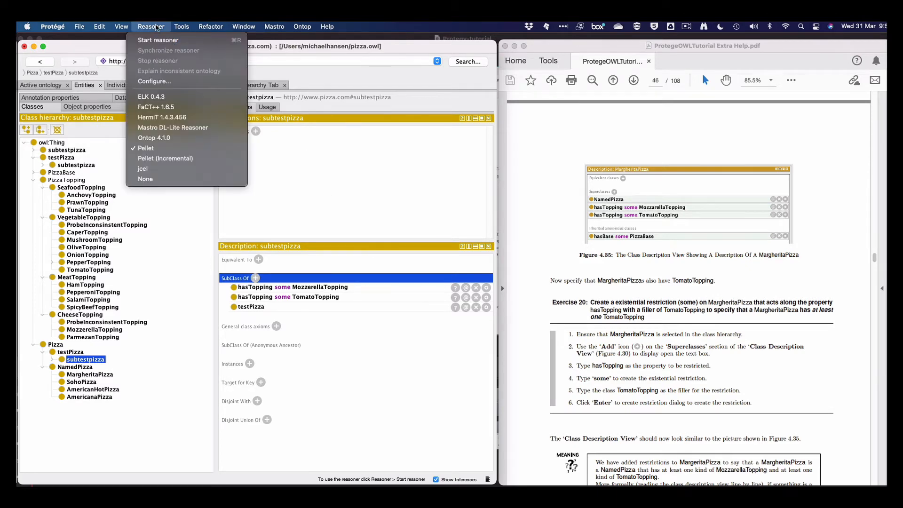
click(158, 40)
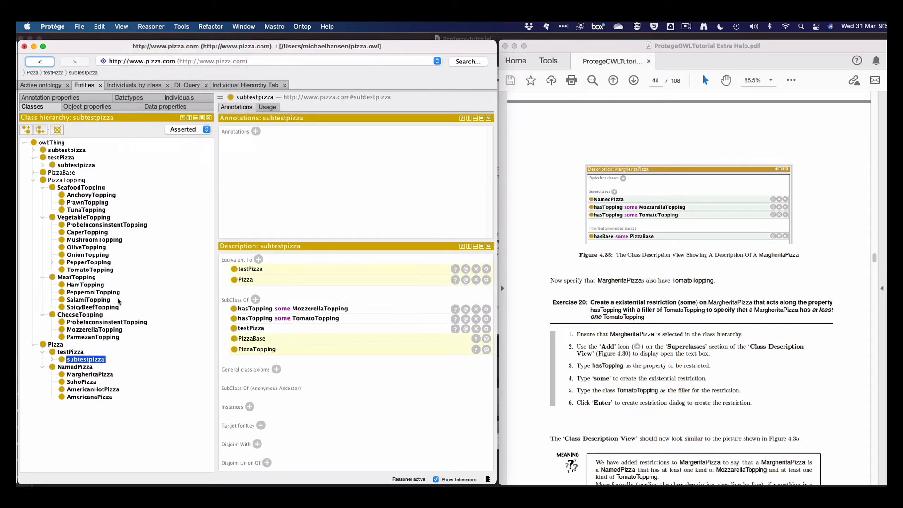
click(66, 354)
click(75, 360)
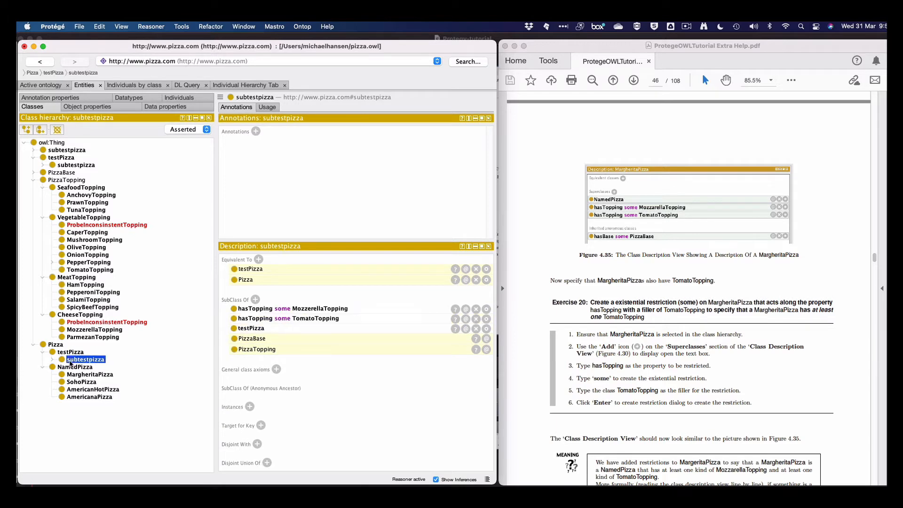
click(69, 353)
click(72, 360)
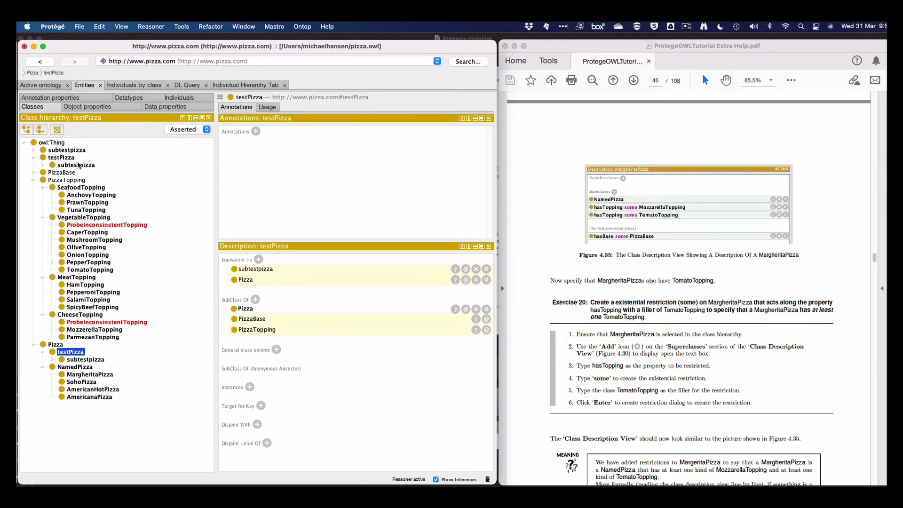
click(69, 150)
click(69, 158)
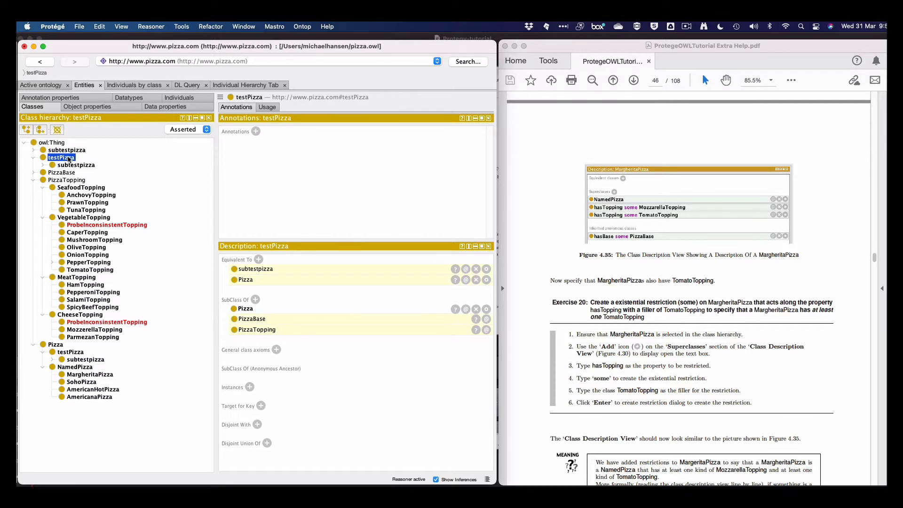
click(66, 153)
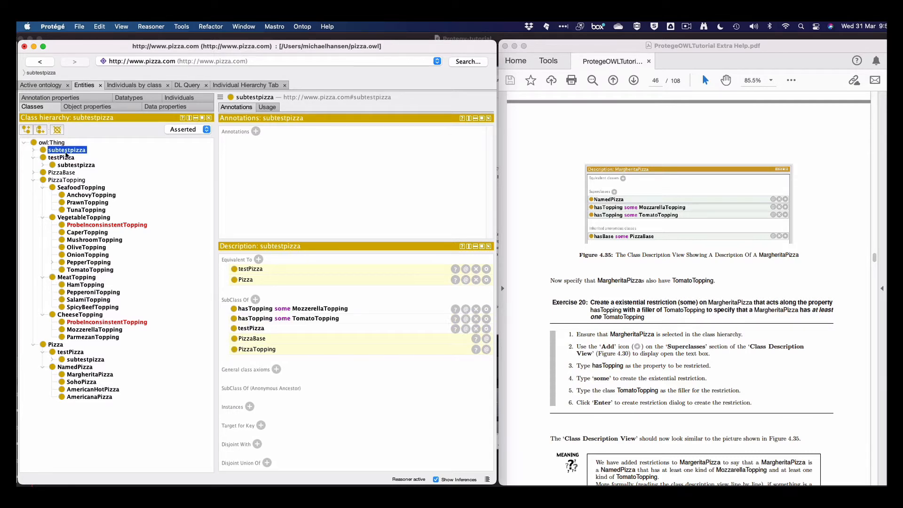
click(151, 27)
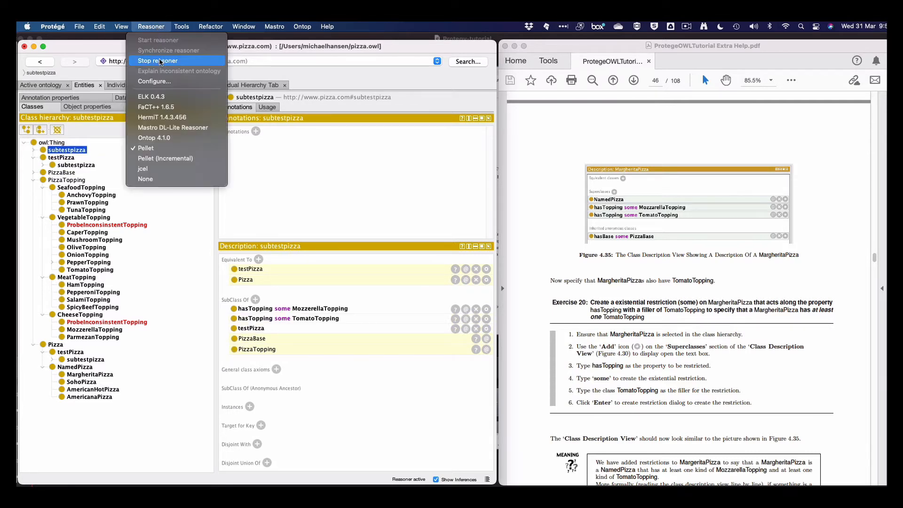
click(160, 62)
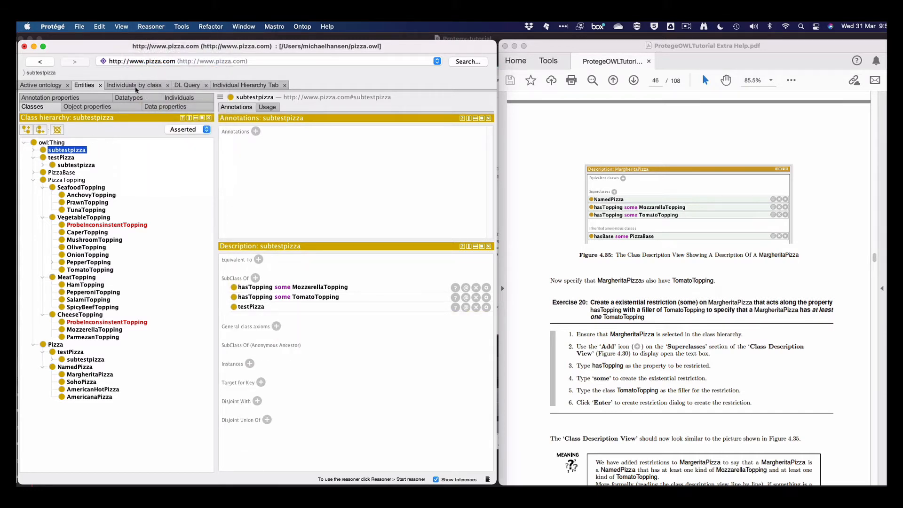
right_click(68, 152)
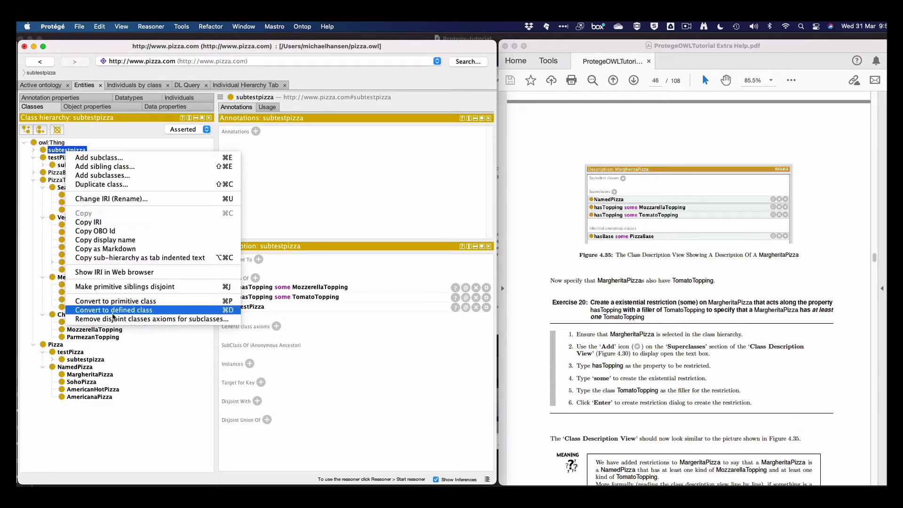
click(58, 151)
click(59, 130)
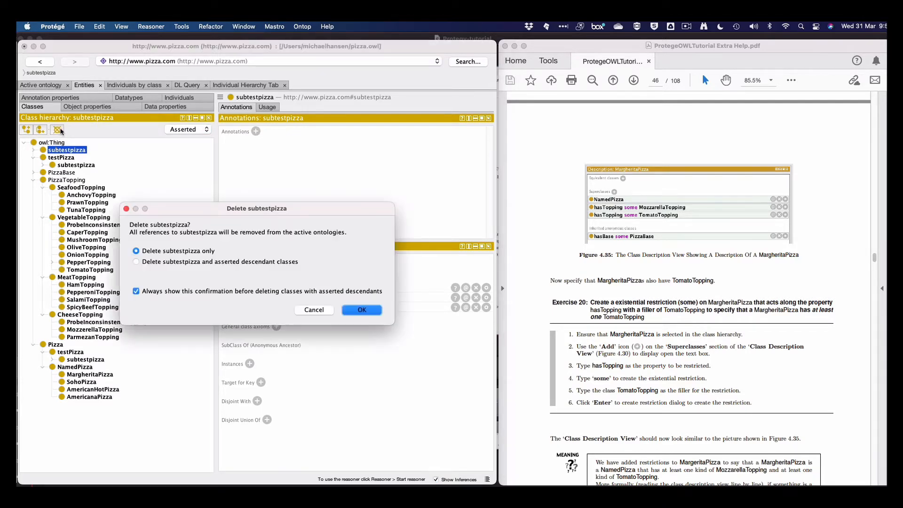
click(316, 310)
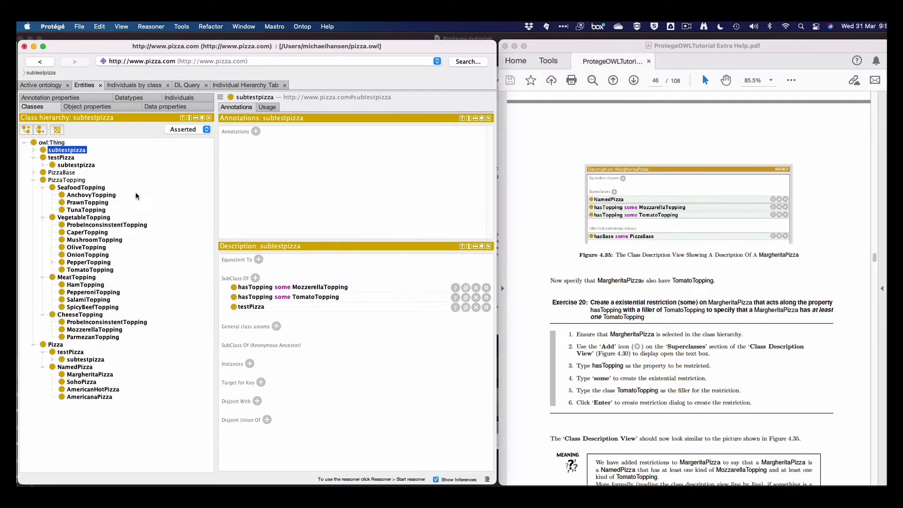
Step: Delete only the testPizza class, without its descendants, and delete the remaining subtestpizza class
click(68, 159)
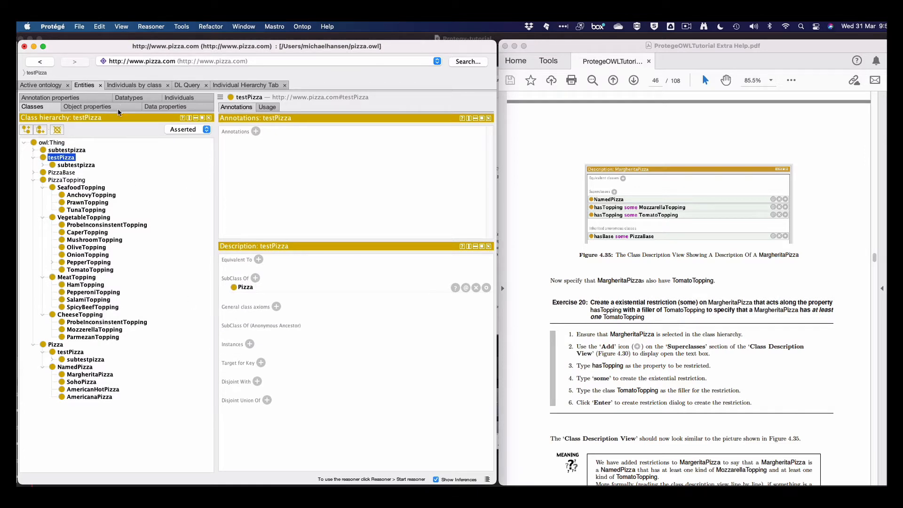
click(59, 131)
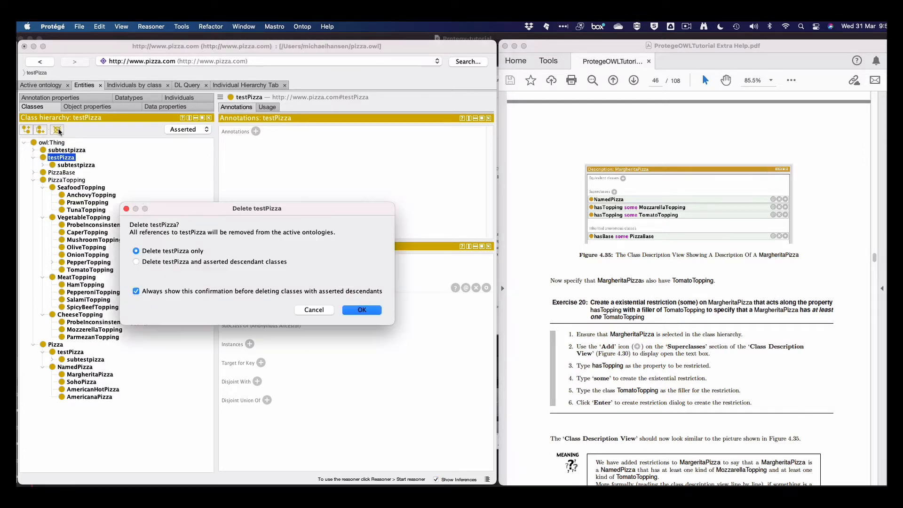
click(355, 309)
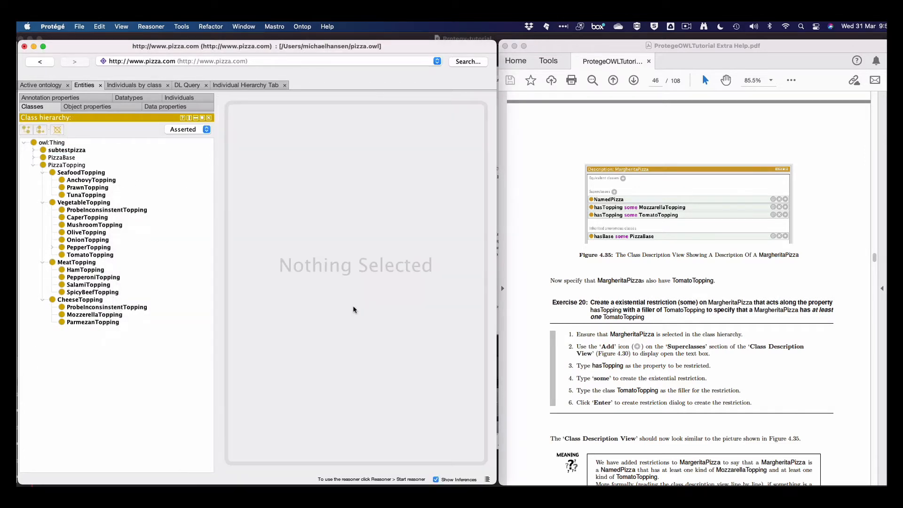
click(73, 151)
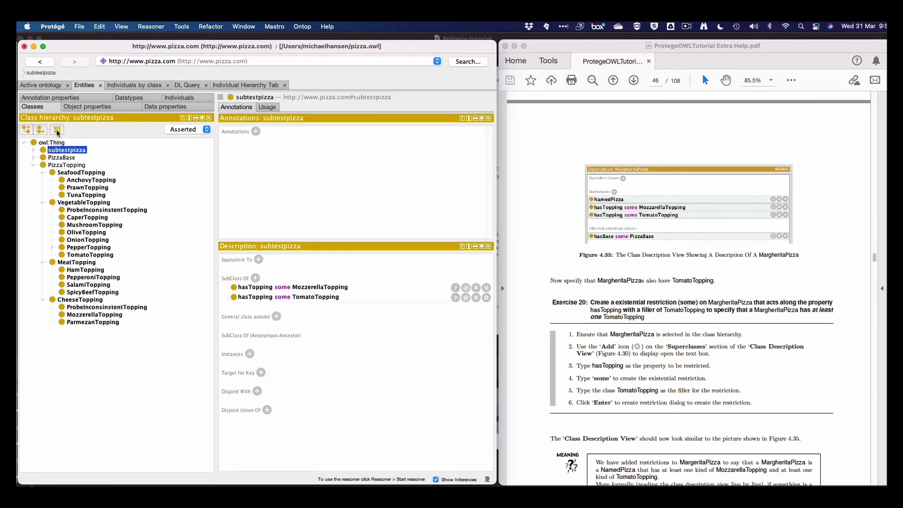
click(57, 131)
click(359, 309)
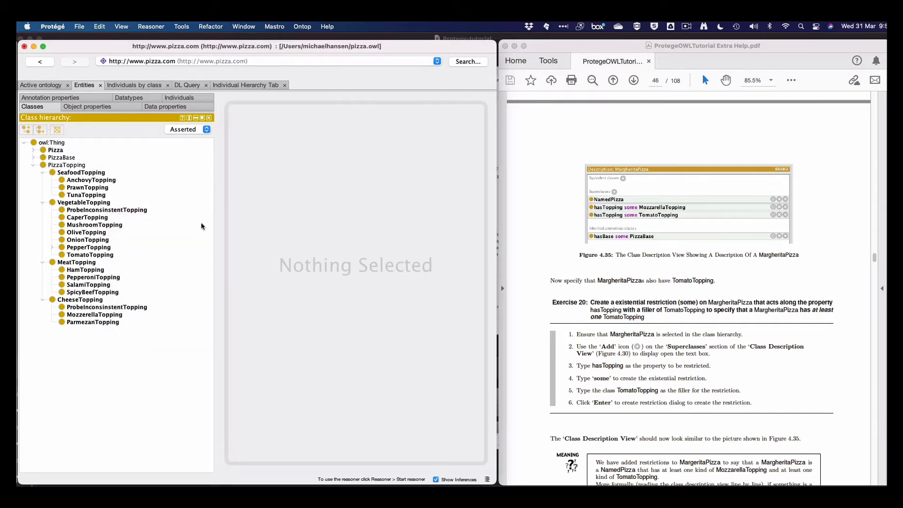
Step: Expand Pizza and NamedPizza, and compare the descriptions of MargheritaPizza and NamedPizza with Figure 4.35 in the tutorial
click(33, 150)
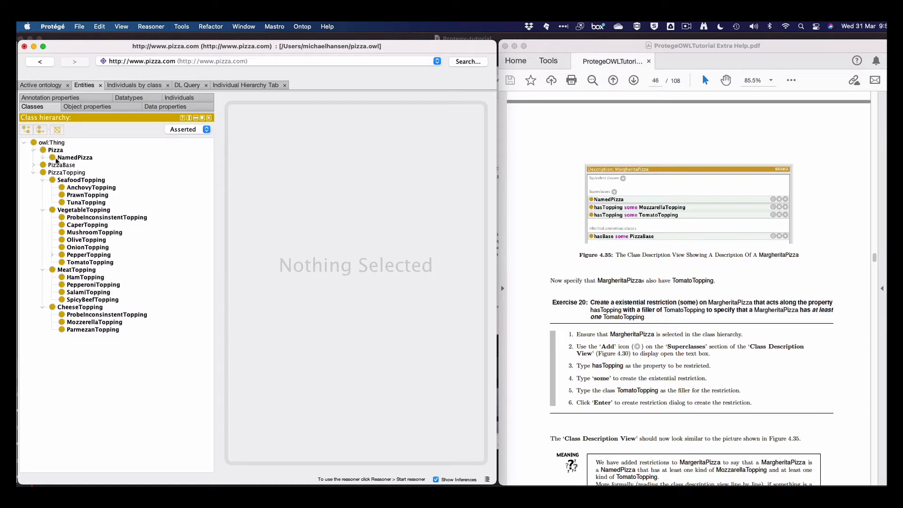
click(43, 158)
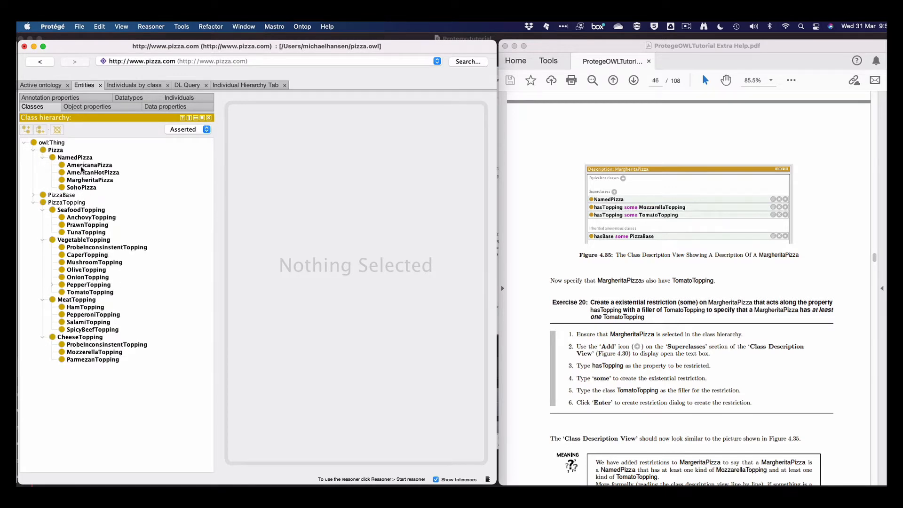
click(83, 181)
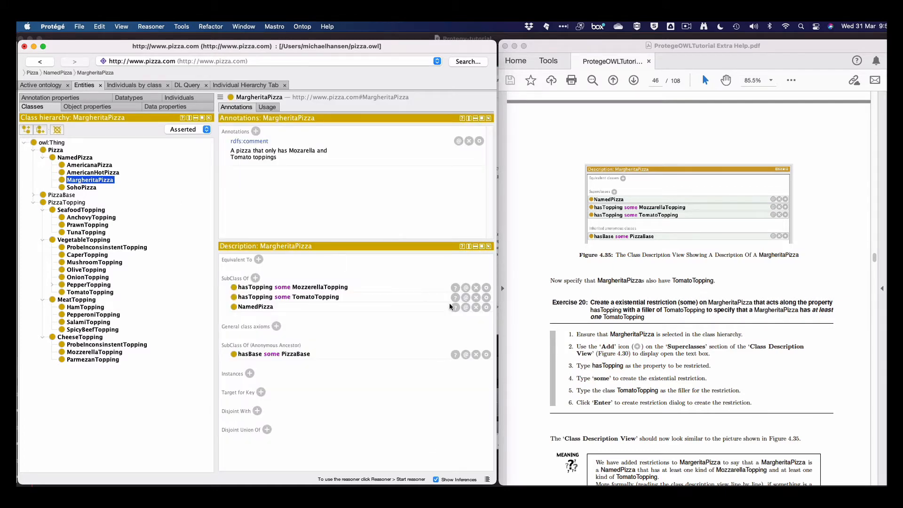
scroll(688, 354, up, 5)
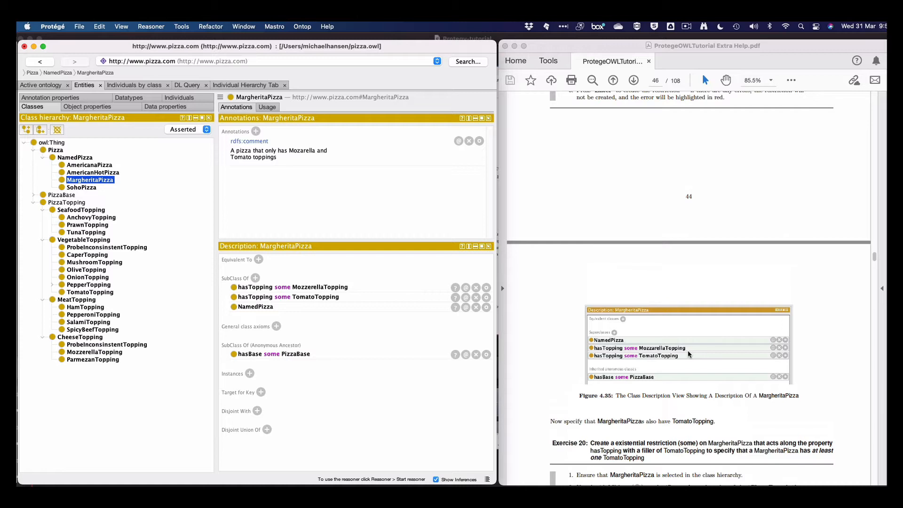
scroll(688, 354, down, 2)
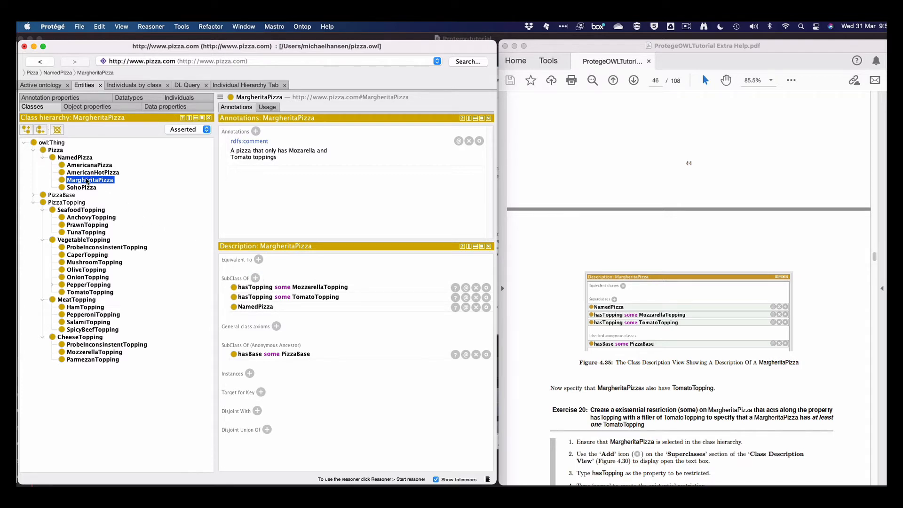
click(67, 158)
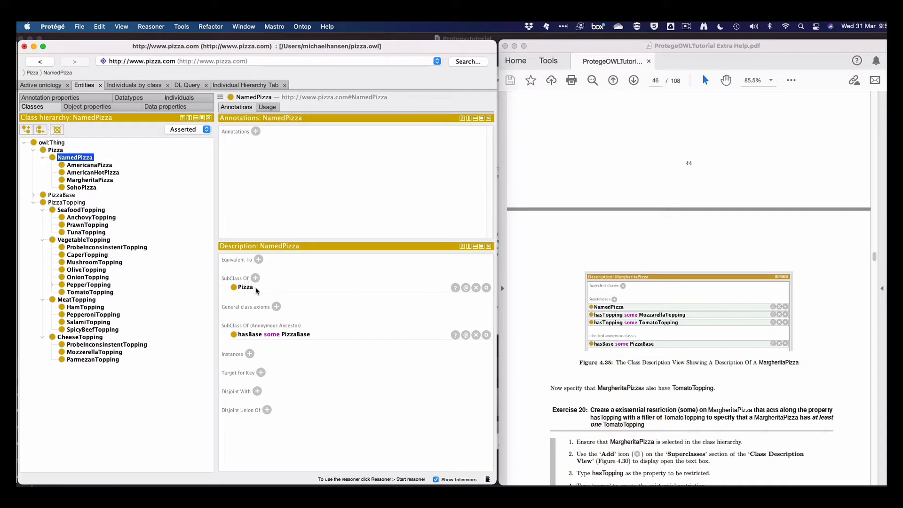
click(27, 132)
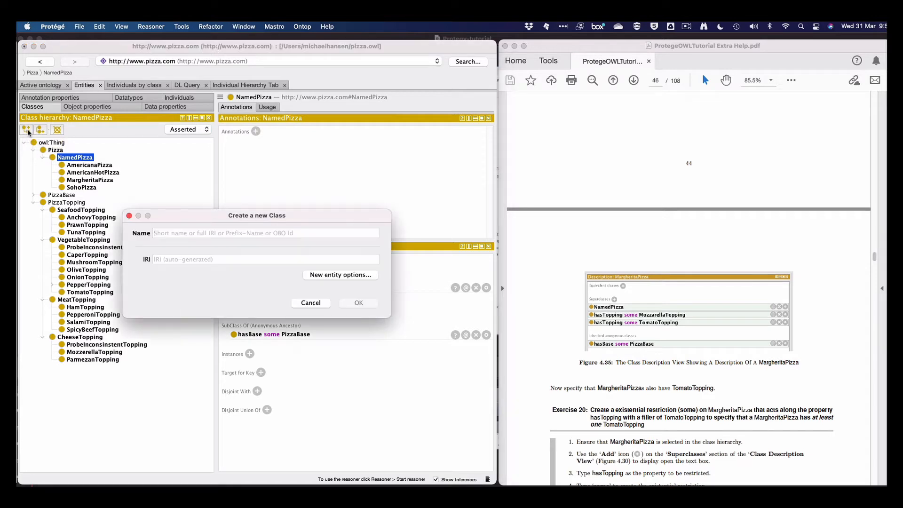
click(310, 302)
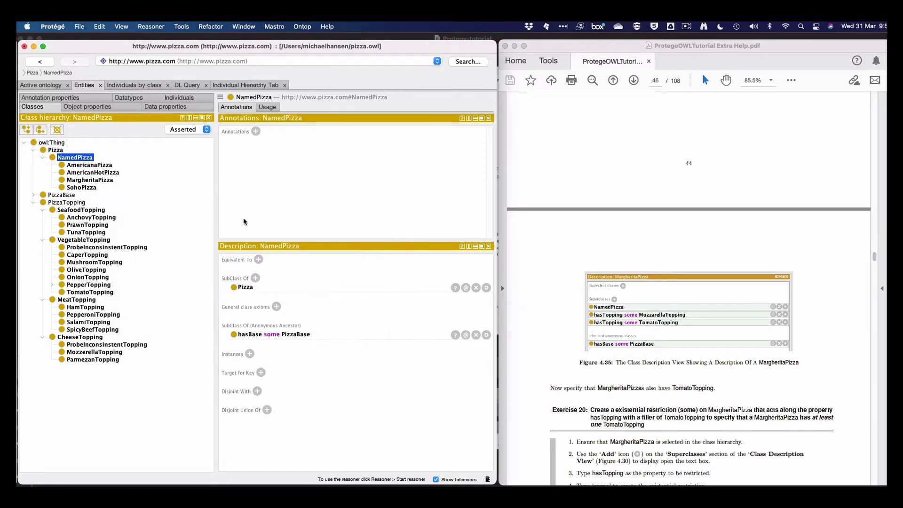
click(91, 180)
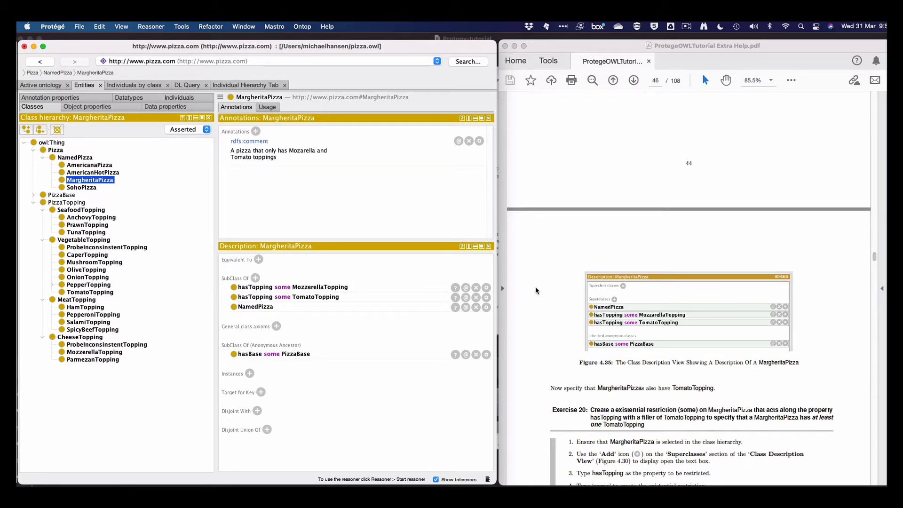
Step: Review Exercises 19 and 20 in the tutorial PDF against the topping restrictions on MargheritaPizza
scroll(535, 290, up, 5)
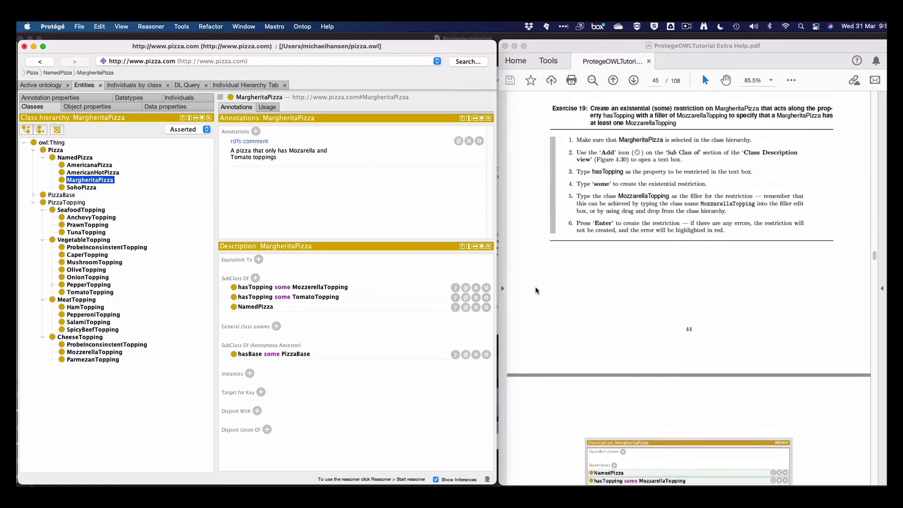
scroll(535, 291, down, 5)
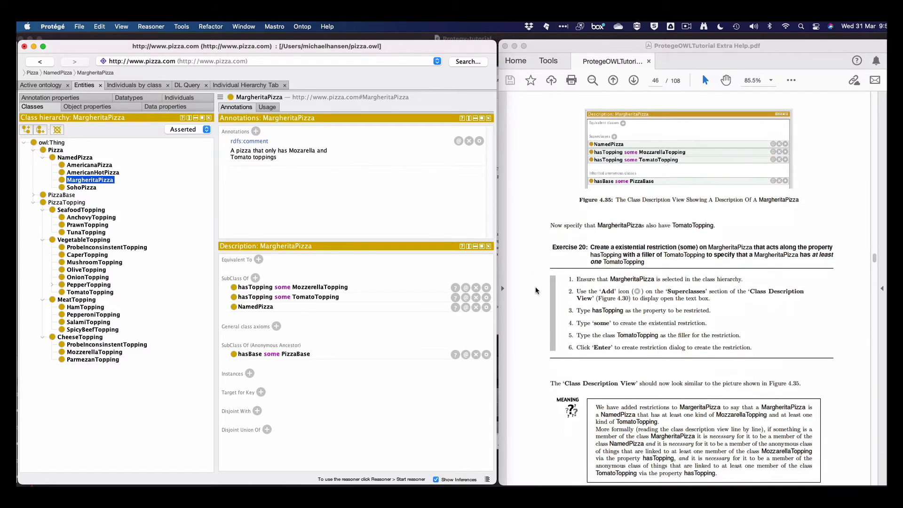
scroll(626, 292, down, 1)
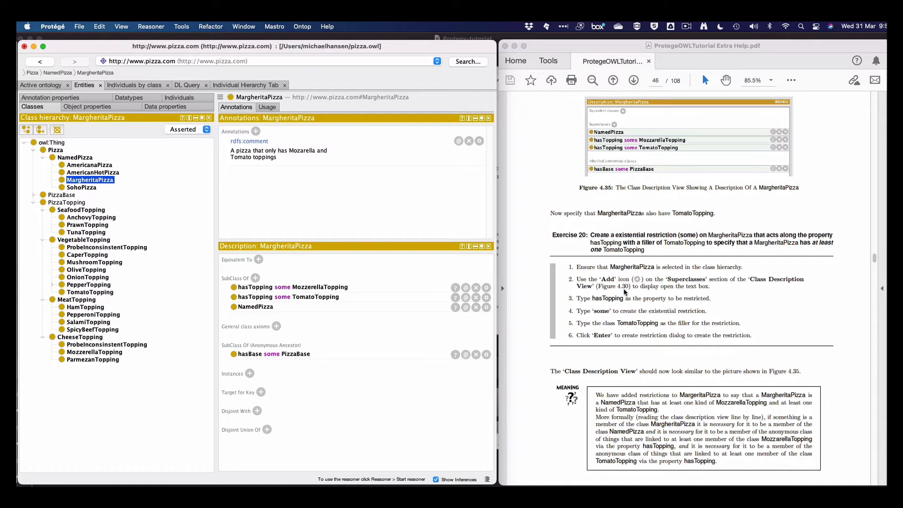
scroll(625, 291, down, 2)
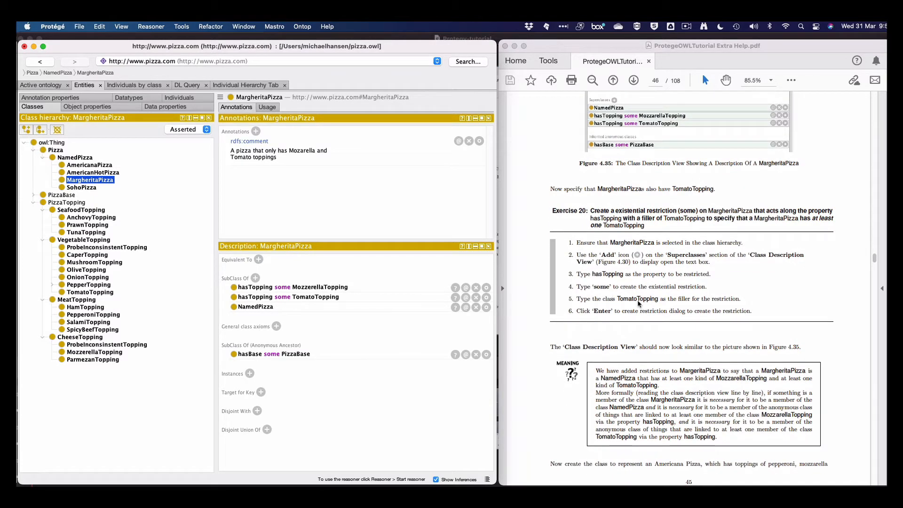
scroll(637, 299, down, 15)
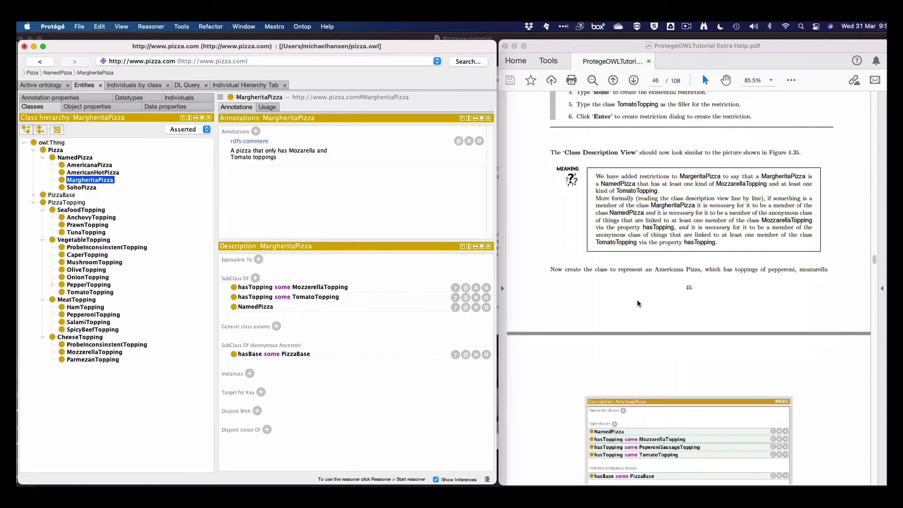
Step: Examine the AmericanaPizza description against Exercise 21, and read Exercises 22 and 23 in the tutorial PDF
scroll(638, 302, down, 5)
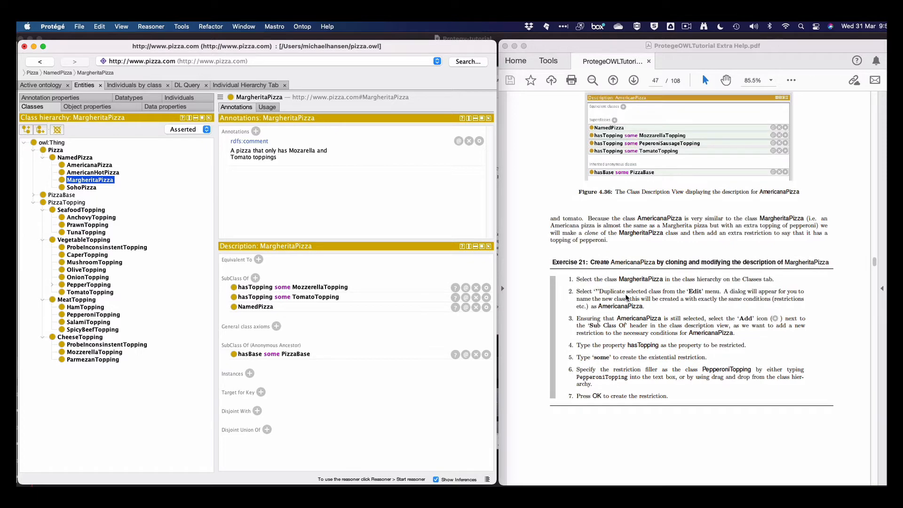
click(88, 165)
scroll(661, 308, down, 3)
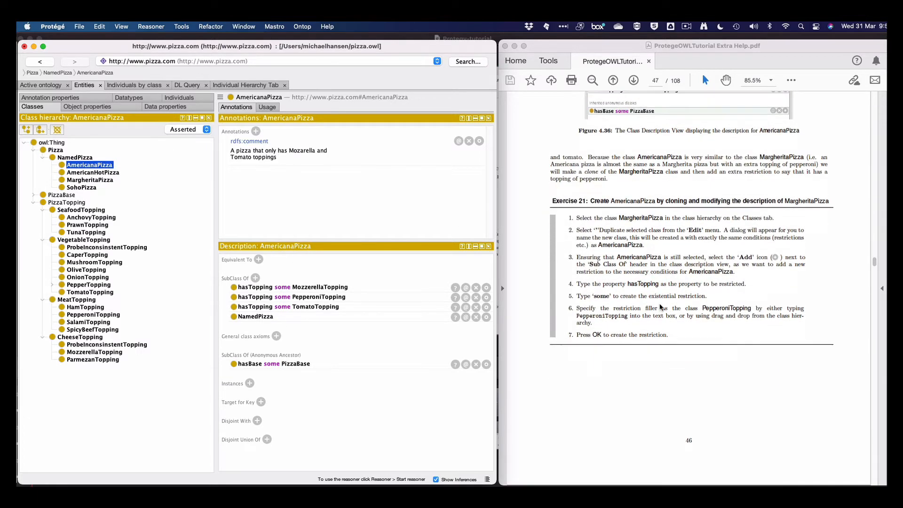
scroll(661, 308, down, 15)
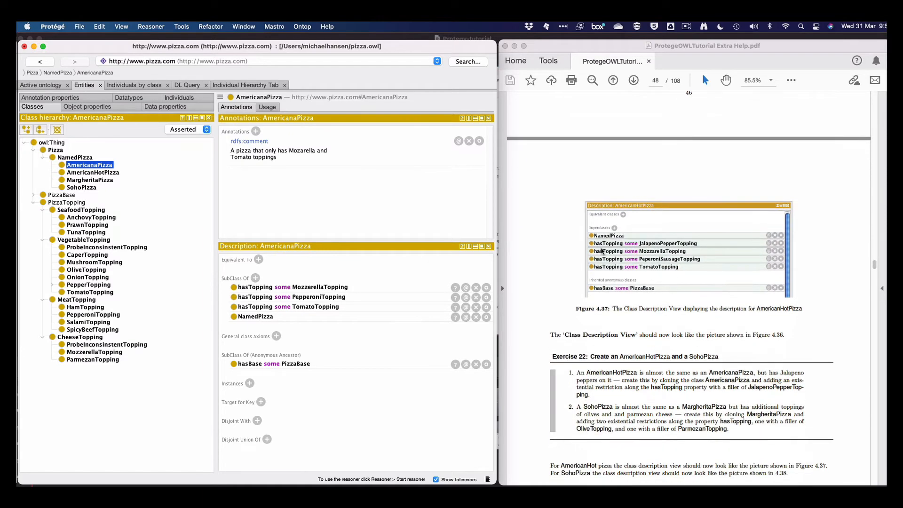
scroll(601, 344, down, 3)
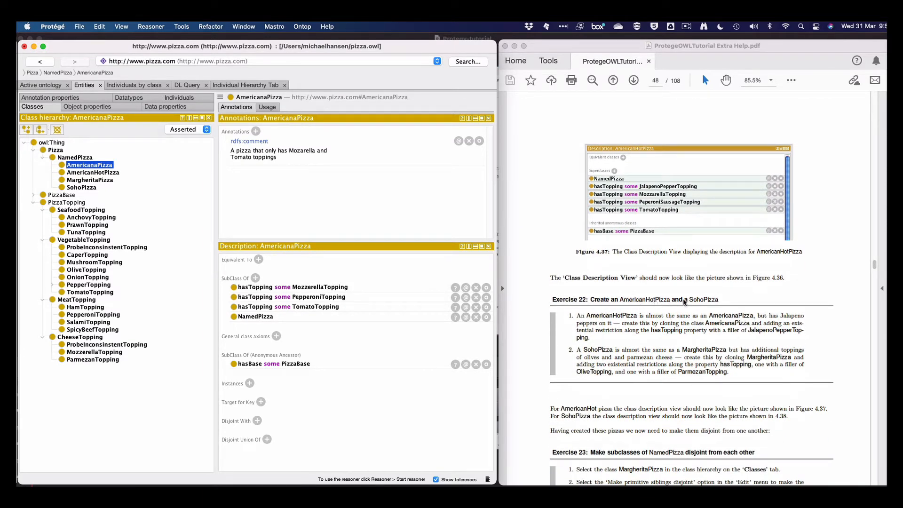
scroll(666, 322, down, 1)
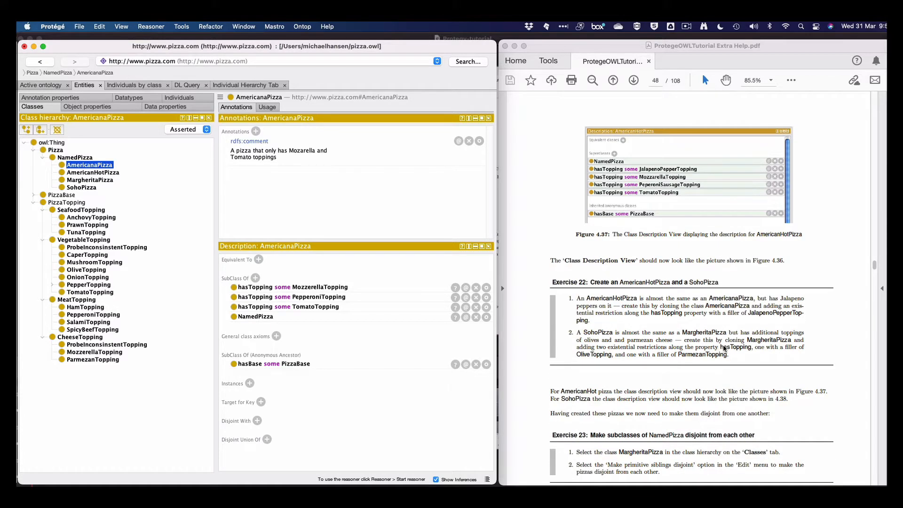
scroll(691, 359, down, 10)
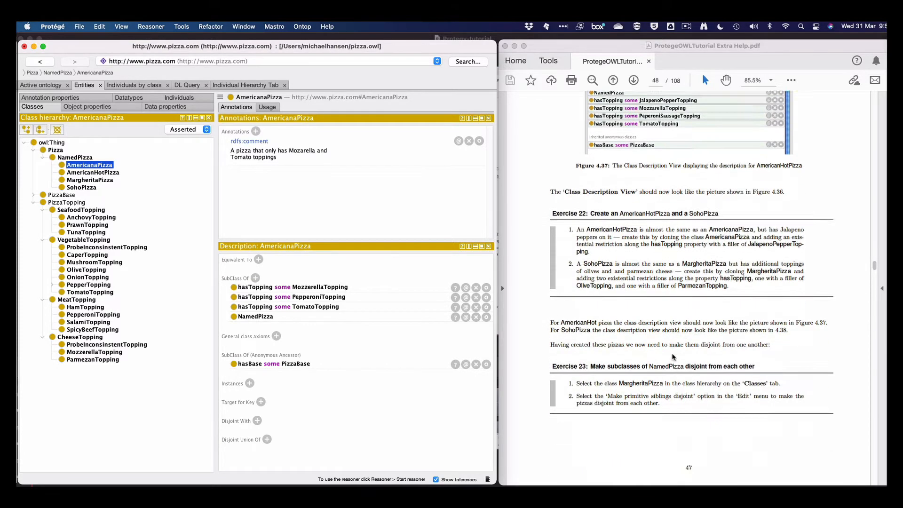
scroll(672, 357, down, 1)
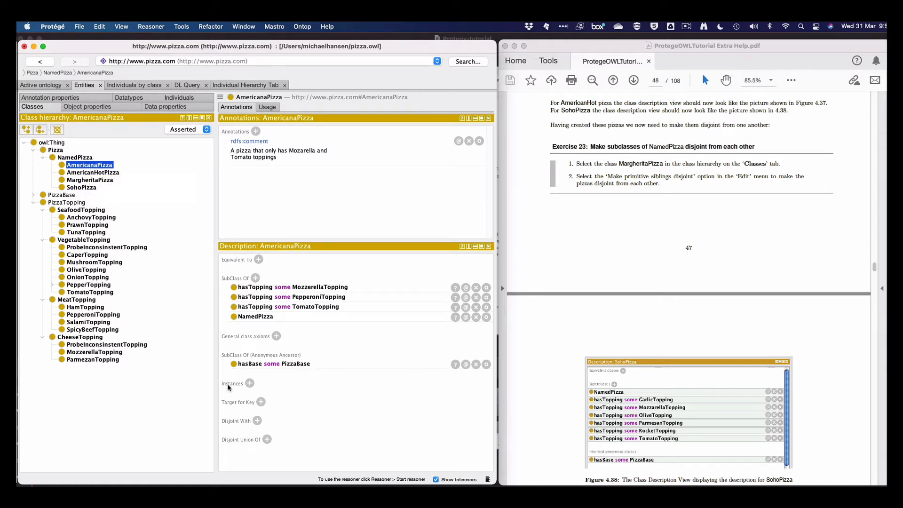
Step: Make AmericanaPizza disjoint with AmericanHotPizza, MargheritaPizza and SohoPizza
click(257, 420)
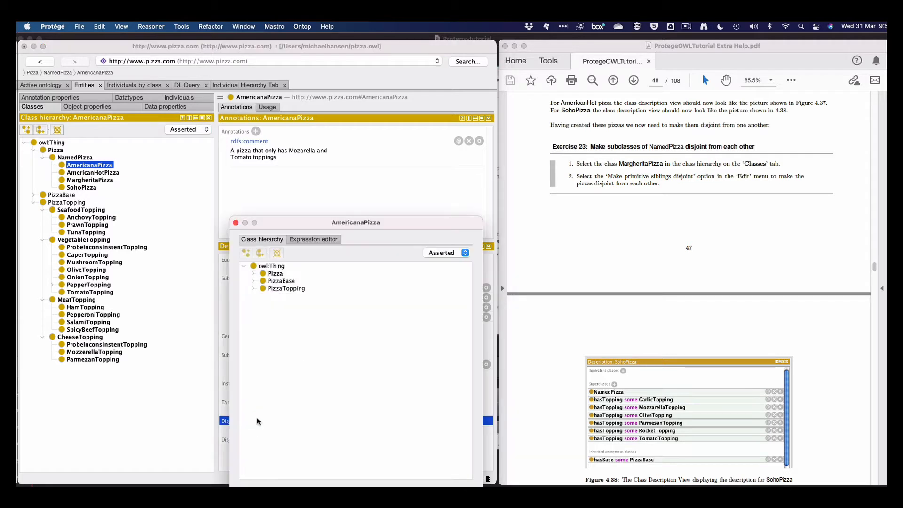
click(254, 273)
click(265, 282)
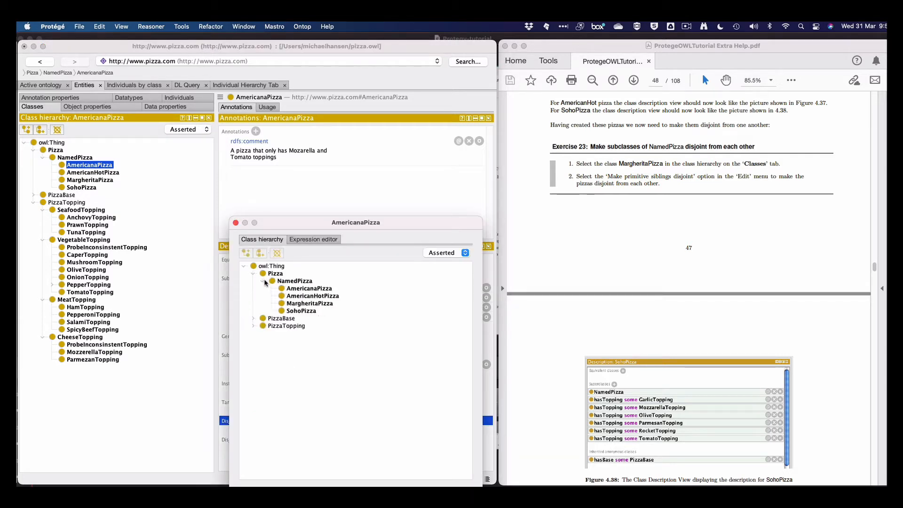
click(306, 296)
shift+click(305, 311)
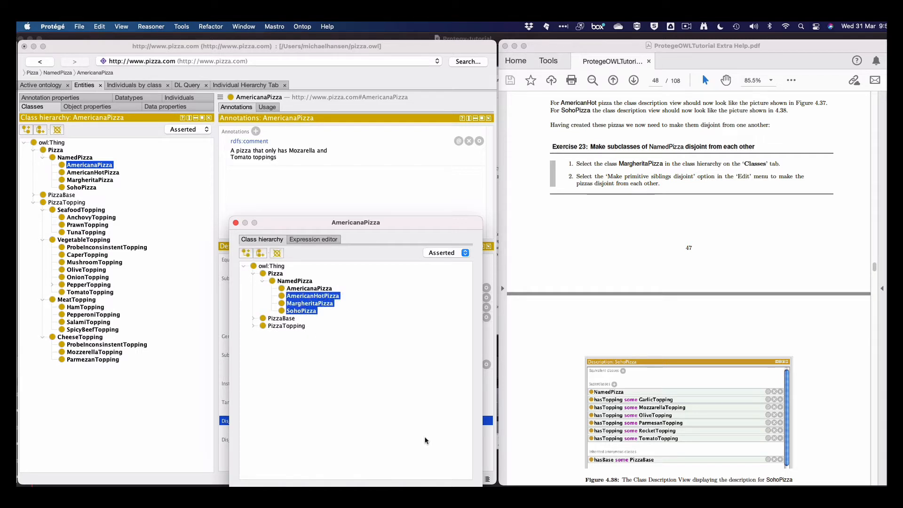
key(Return)
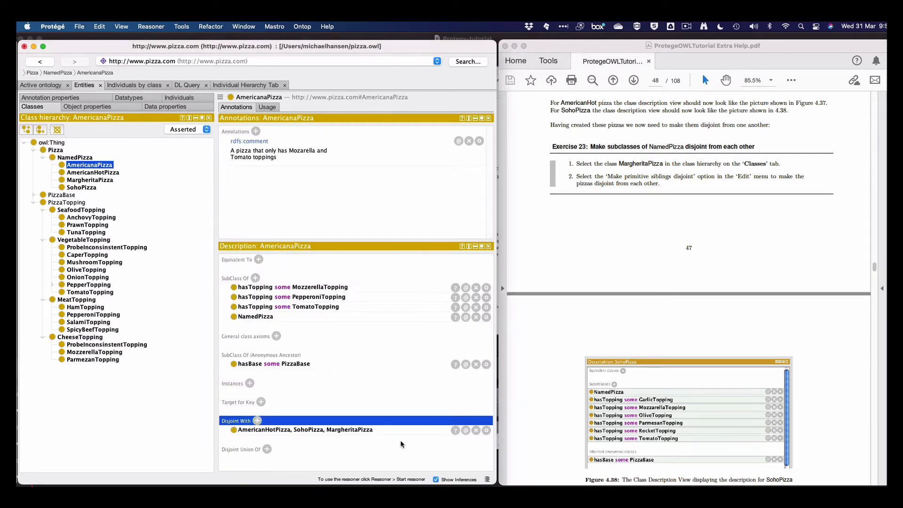
Step: Check the disjoint classes in the descriptions of AmericanHotPizza, MargheritaPizza and SohoPizza
click(76, 174)
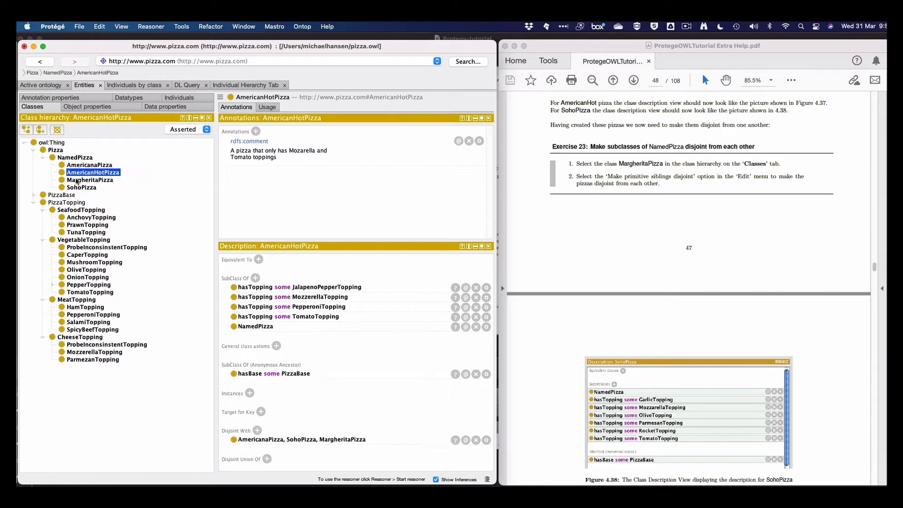
click(77, 181)
click(77, 187)
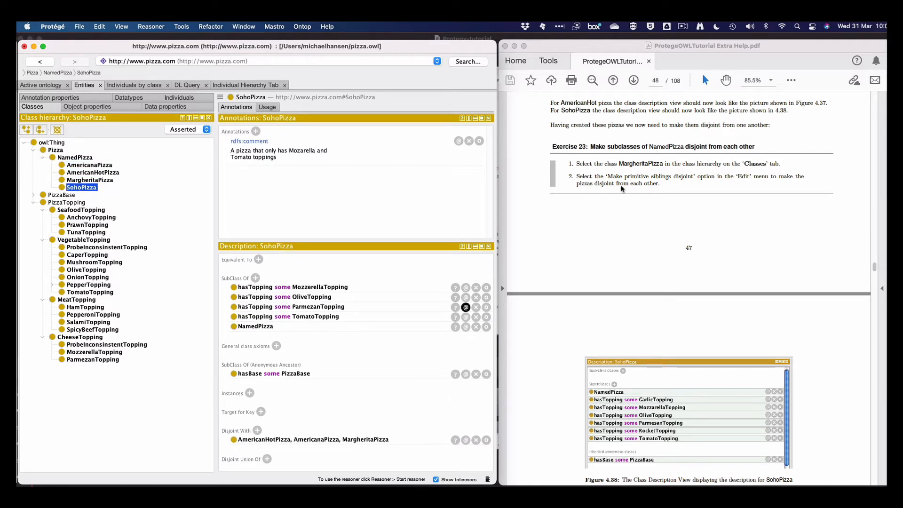
Step: Advance the tutorial PDF past the reasoner section to Exercise 24 on the ProbeInconsistentTopping class
scroll(621, 189, down, 10)
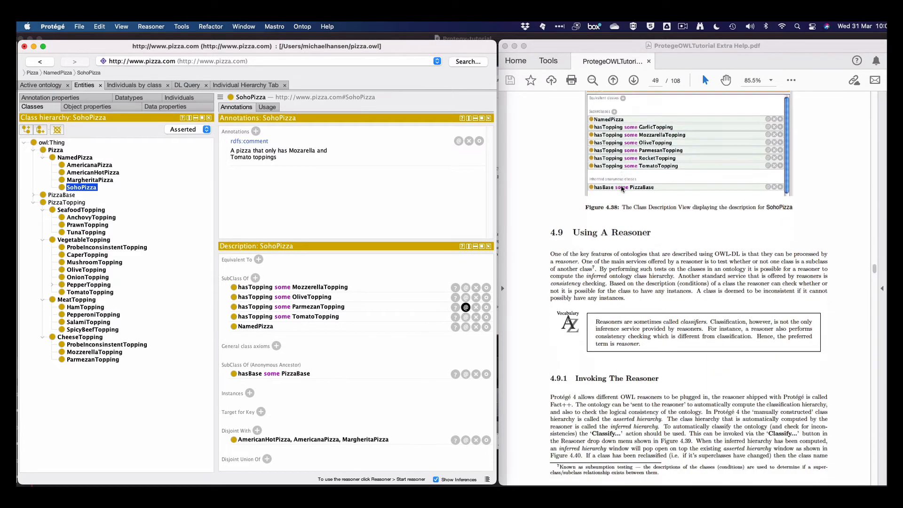
scroll(622, 188, down, 10)
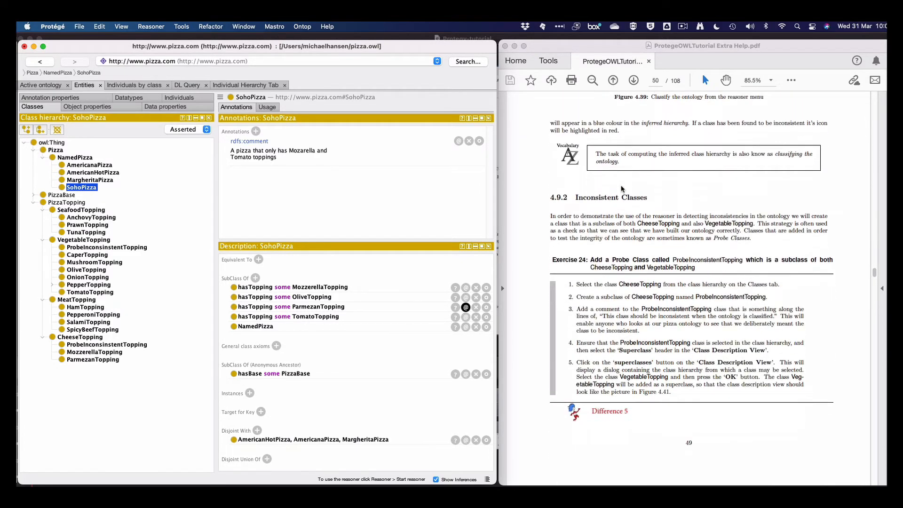
scroll(622, 189, down, 1)
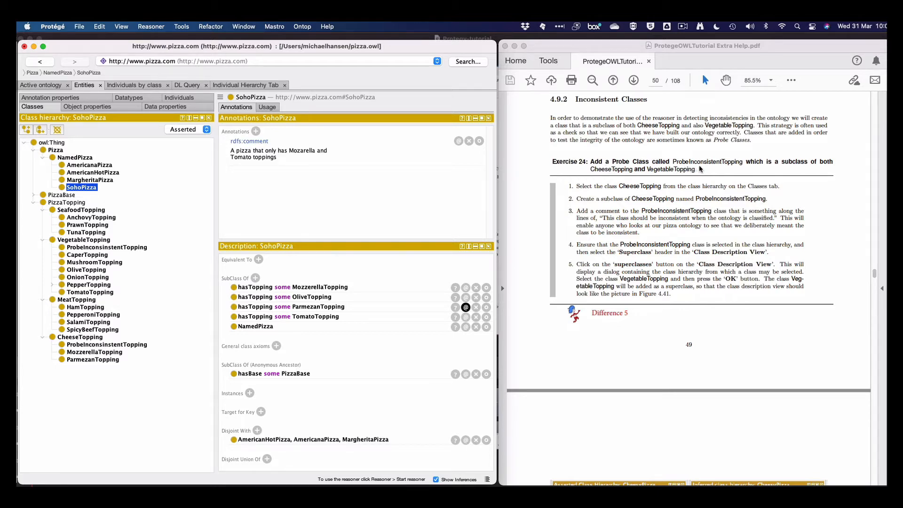
Step: Inspect the probe topping class's superclasses under VegetableTopping and compare them with Exercise 24 and Figure 4.40 in the tutorial PDF
click(87, 247)
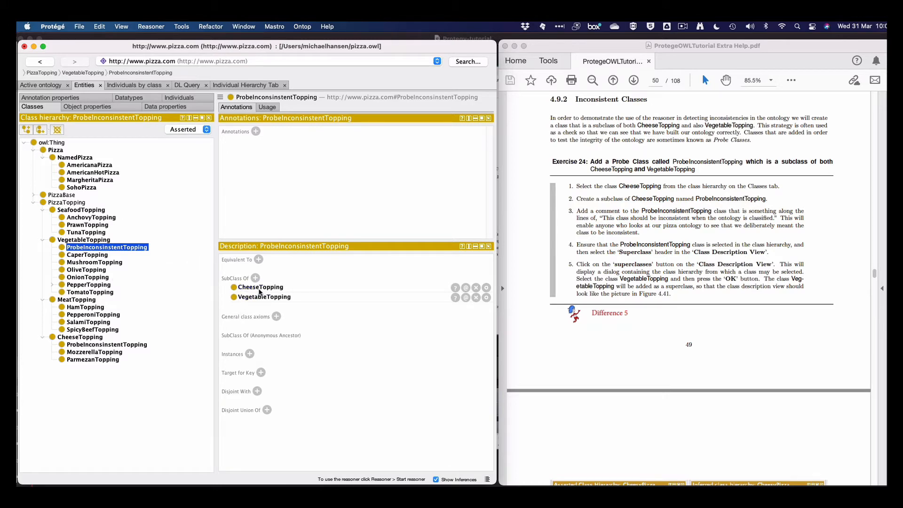
scroll(656, 332, down, 3)
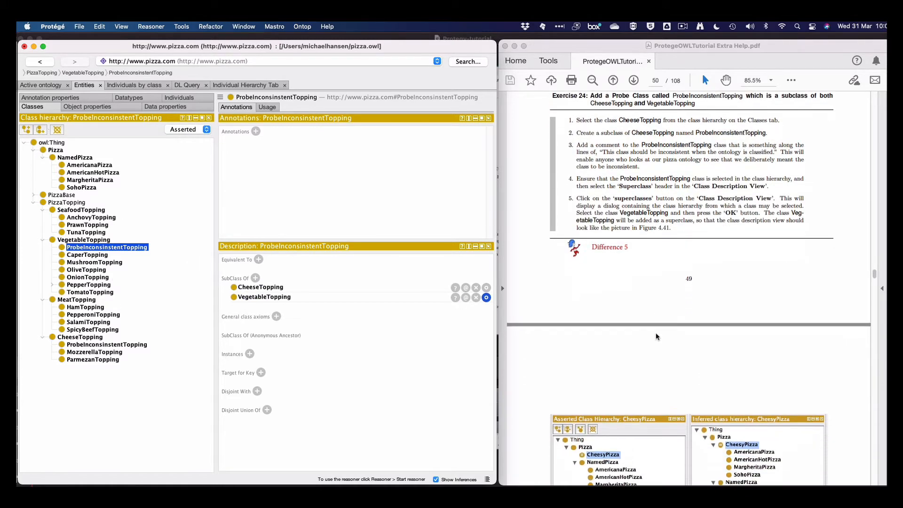
scroll(656, 334, down, 10)
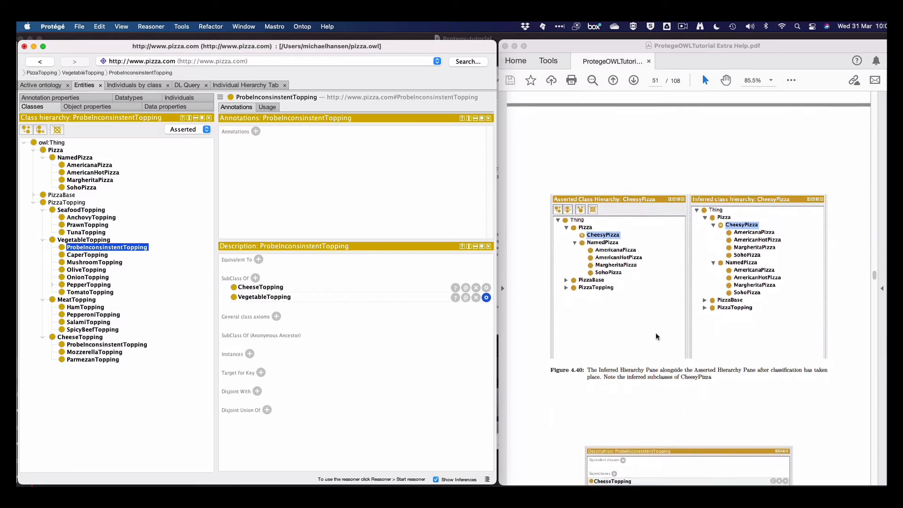
scroll(656, 336, down, 1)
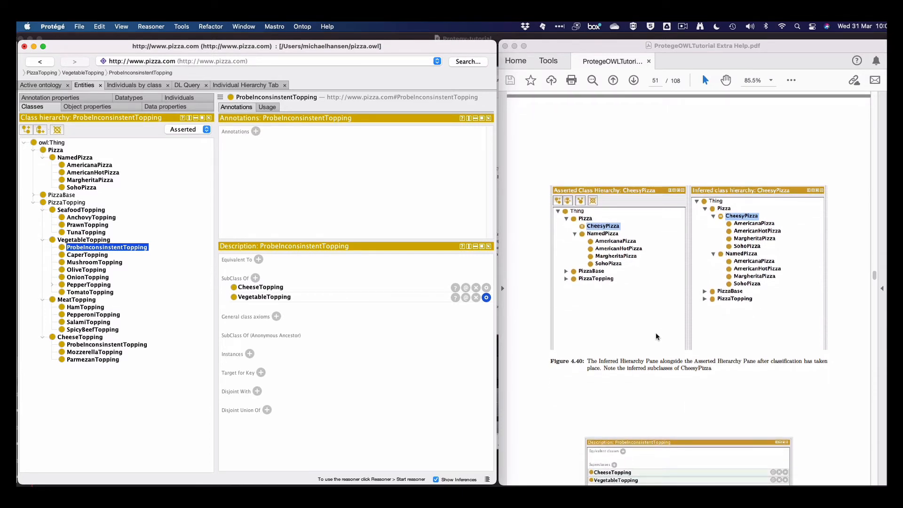
scroll(656, 332, up, 11)
scroll(657, 336, down, 4)
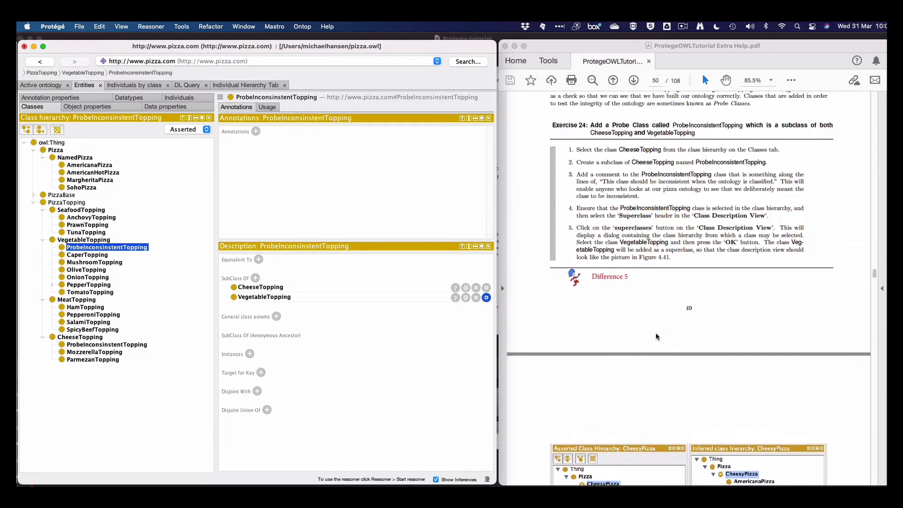
scroll(656, 333, down, 3)
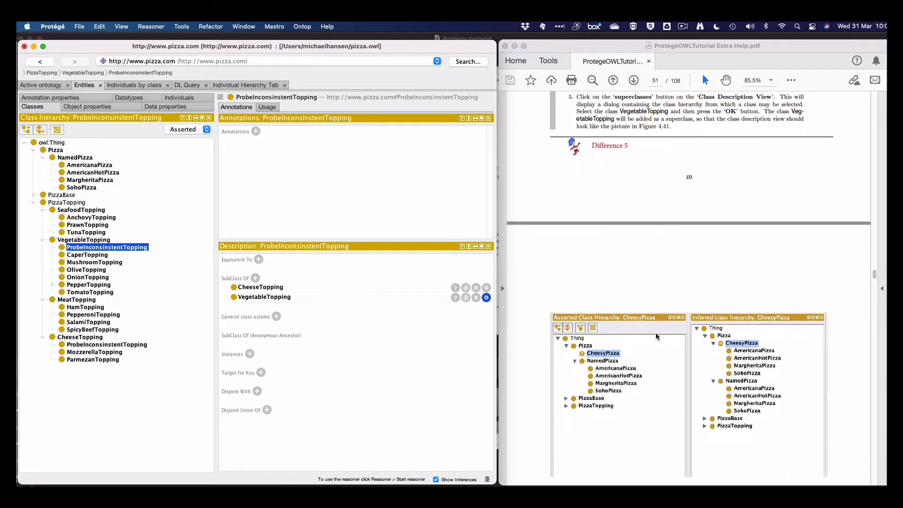
scroll(655, 332, up, 6)
scroll(656, 332, up, 3)
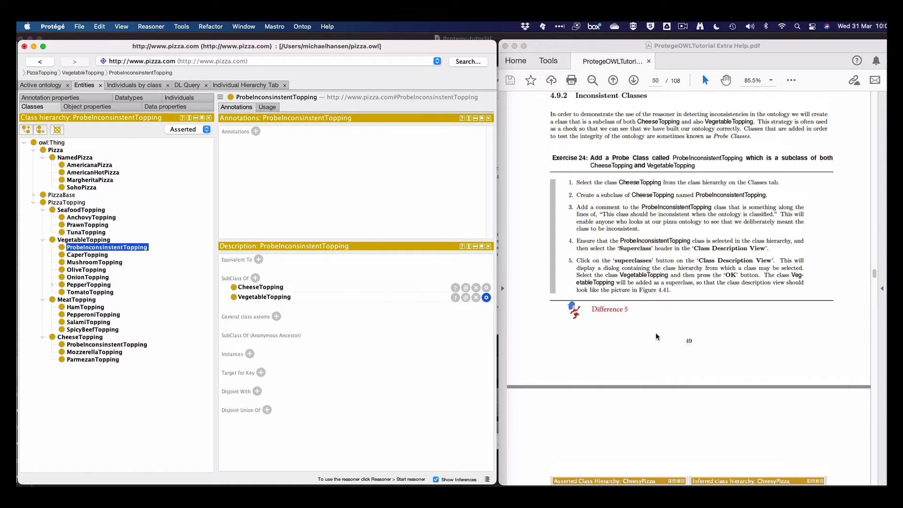
scroll(655, 332, down, 1)
Step: Review the tutorial PDF backwards from Exercise 24 to Exercises 18 and 19 on NamedPizza and MargheritaPizza
scroll(655, 332, up, 6)
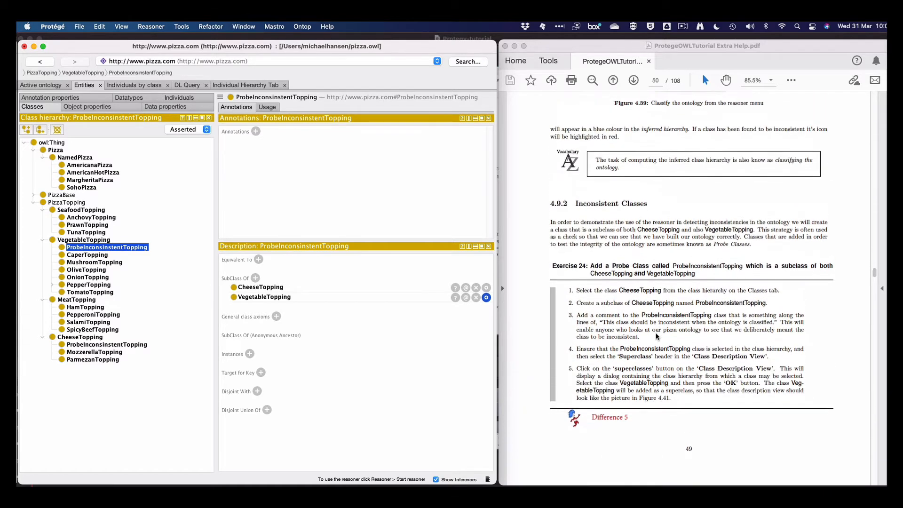
scroll(657, 336, up, 10)
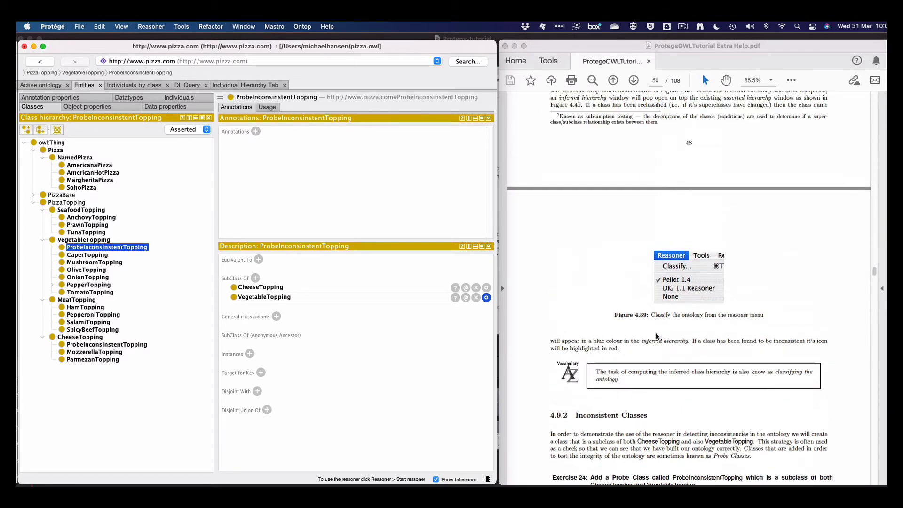
scroll(657, 335, up, 20)
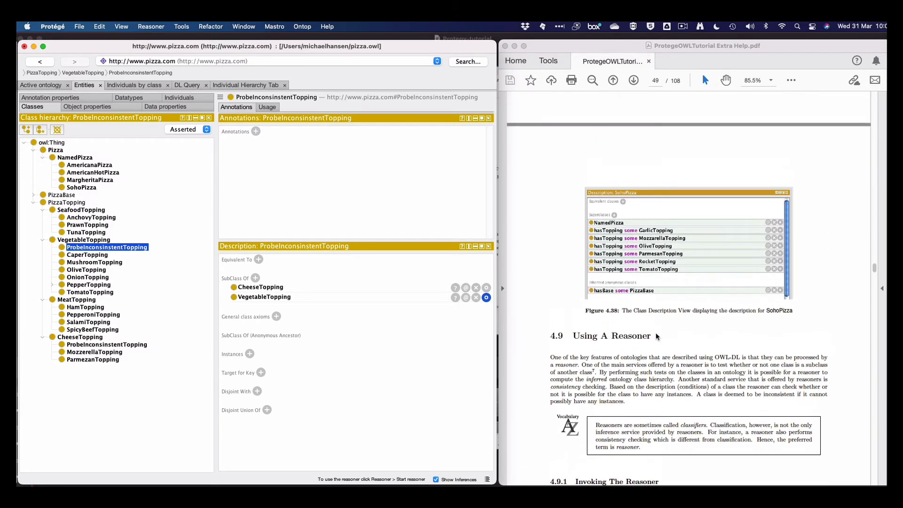
scroll(657, 336, up, 12)
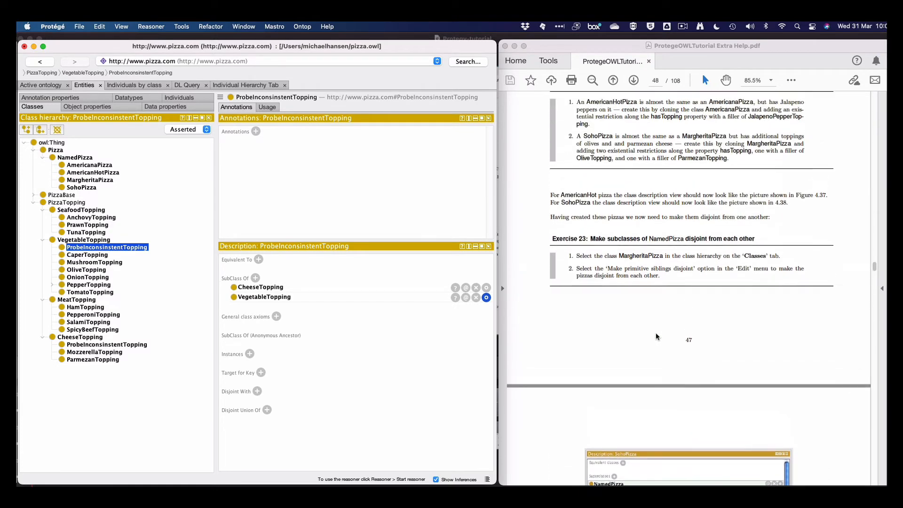
scroll(655, 336, up, 8)
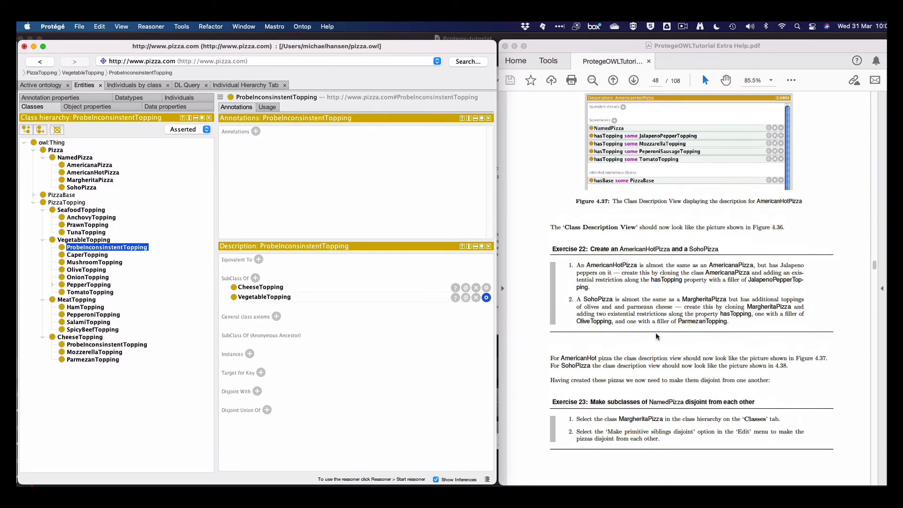
scroll(656, 332, up, 7)
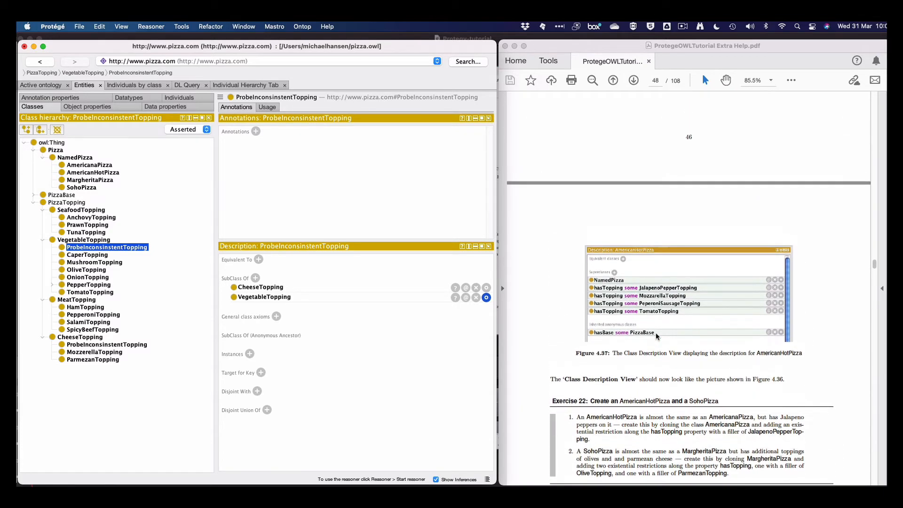
scroll(656, 332, up, 20)
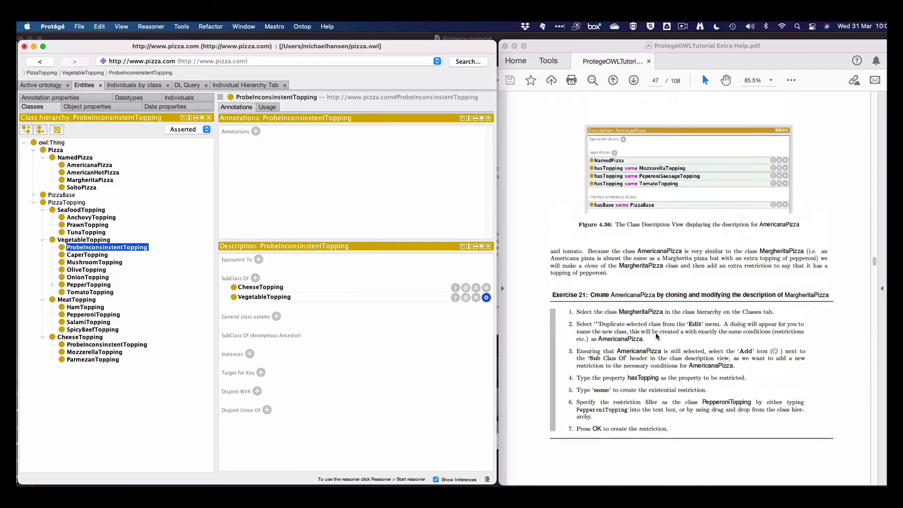
scroll(656, 336, up, 5)
scroll(656, 332, up, 1)
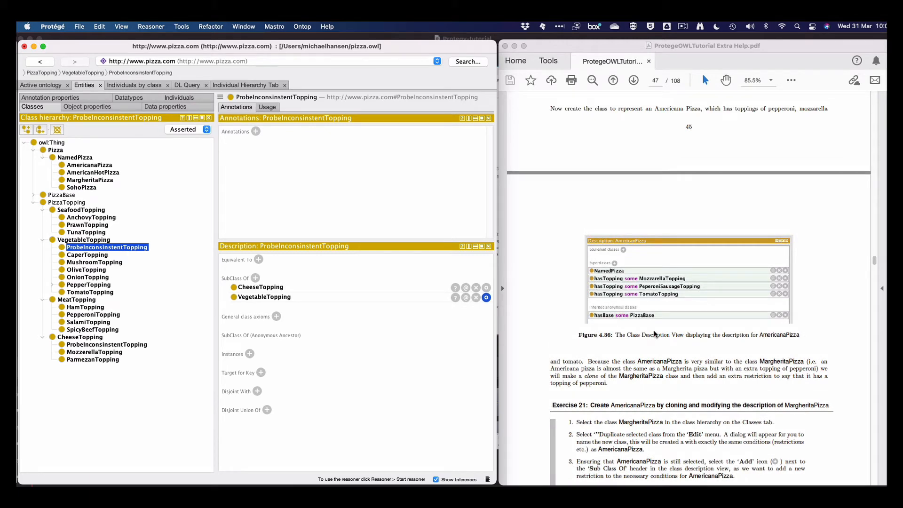
scroll(654, 333, up, 20)
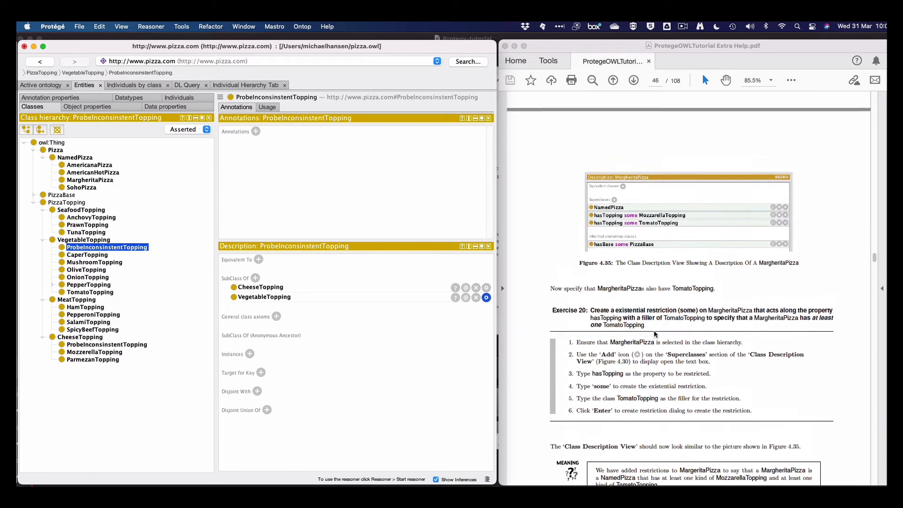
scroll(654, 332, up, 2)
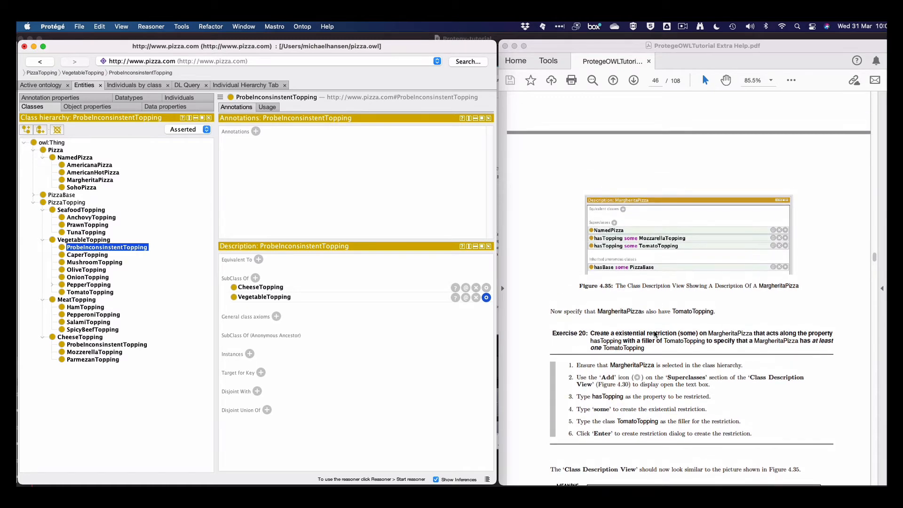
scroll(653, 334, up, 10)
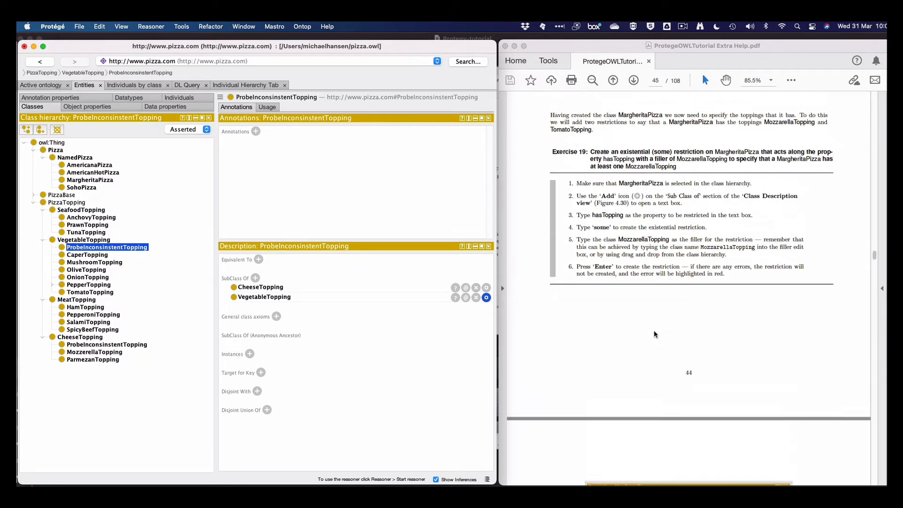
scroll(654, 334, up, 2)
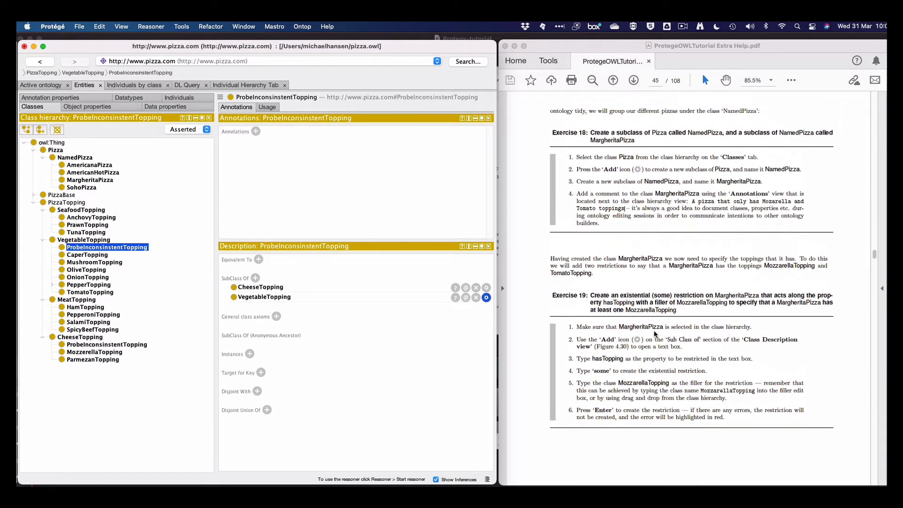
Step: Read forward in the tutorial PDF from Exercise 20 to section 4.9.1 on invoking the reasoner and Figure 4.39
scroll(654, 331, down, 12)
scroll(654, 332, down, 15)
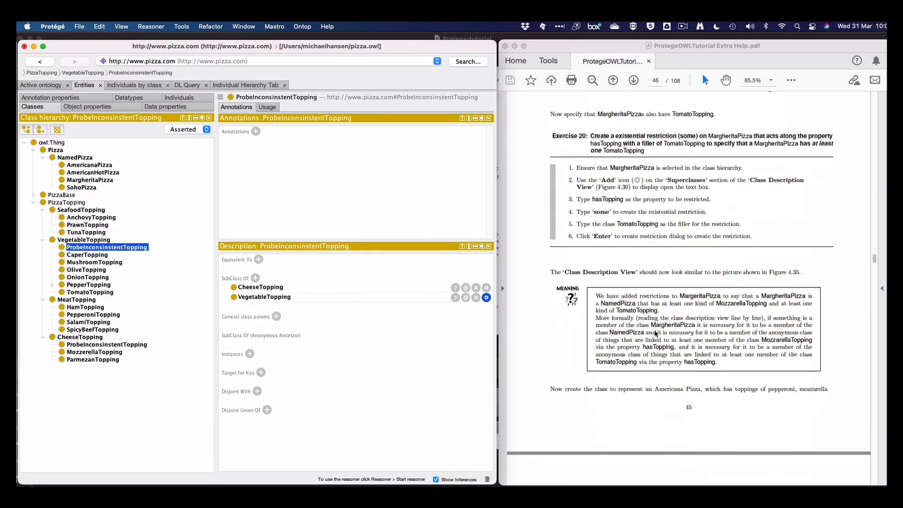
scroll(655, 333, down, 10)
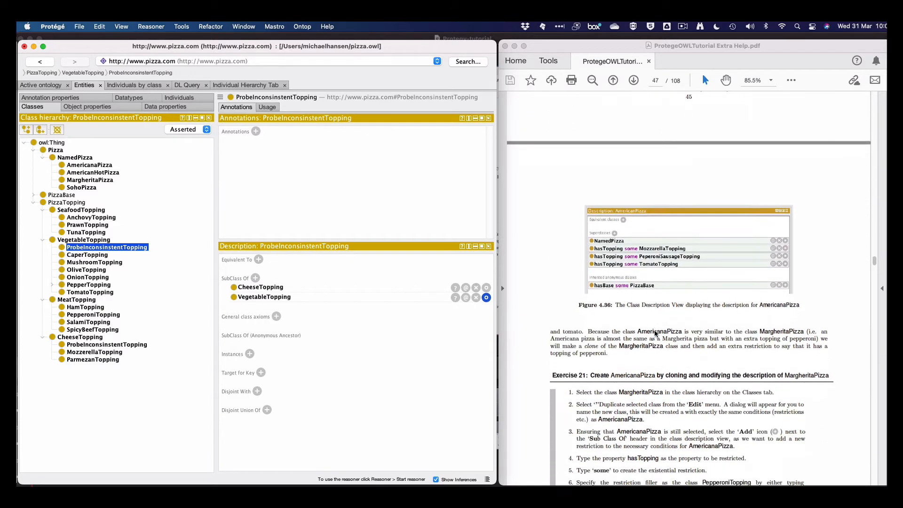
scroll(655, 333, down, 12)
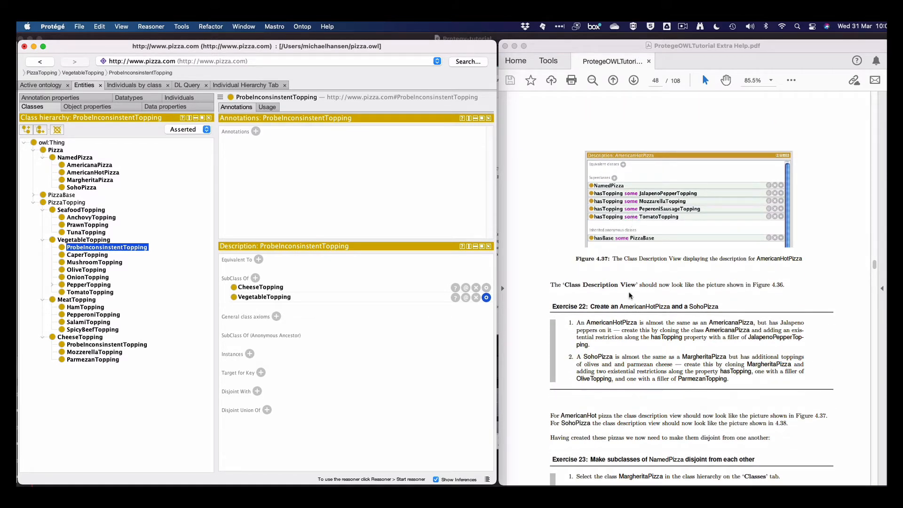
scroll(630, 295, down, 8)
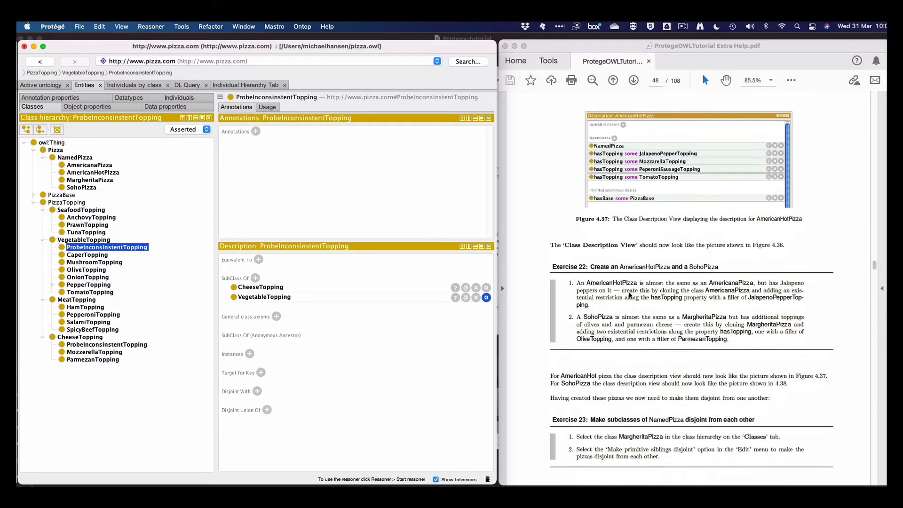
scroll(631, 295, down, 8)
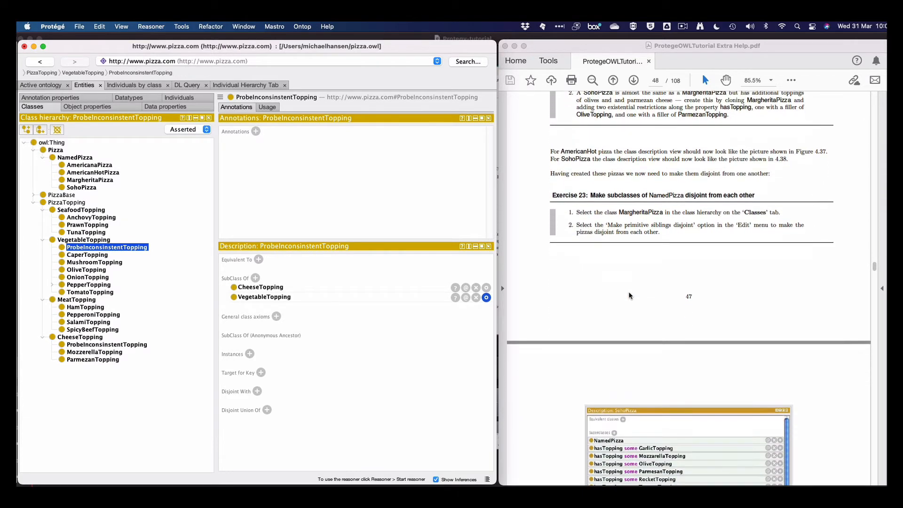
scroll(630, 296, down, 8)
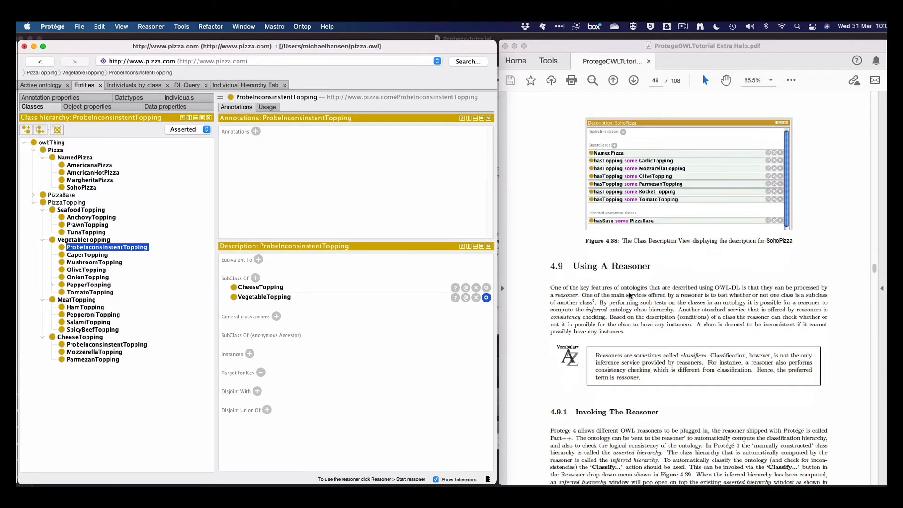
scroll(631, 295, down, 4)
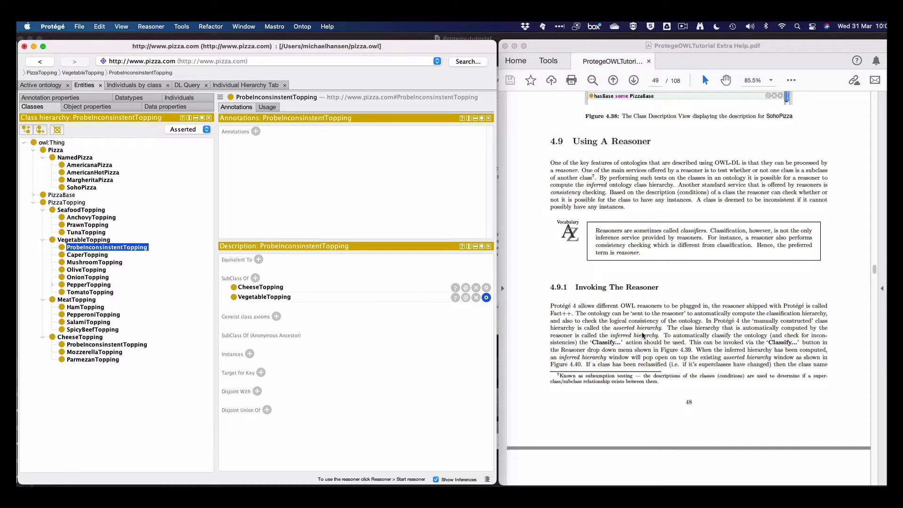
scroll(642, 335, down, 6)
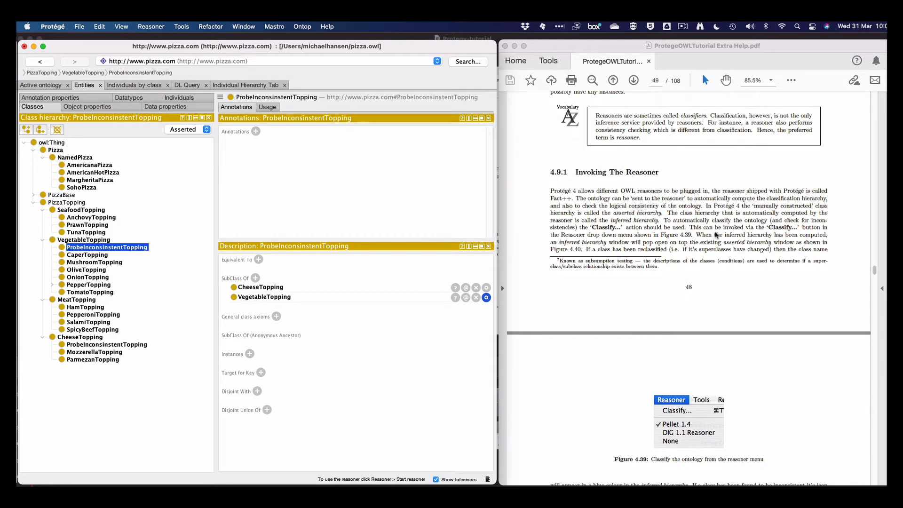
scroll(679, 279, down, 2)
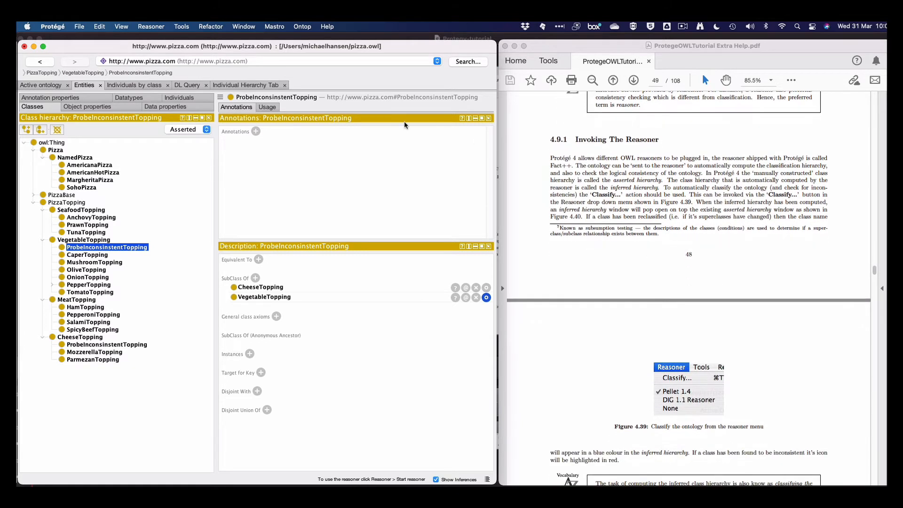
Step: Choose Pellet as the reasoner and start it to classify the pizza ontology
click(153, 27)
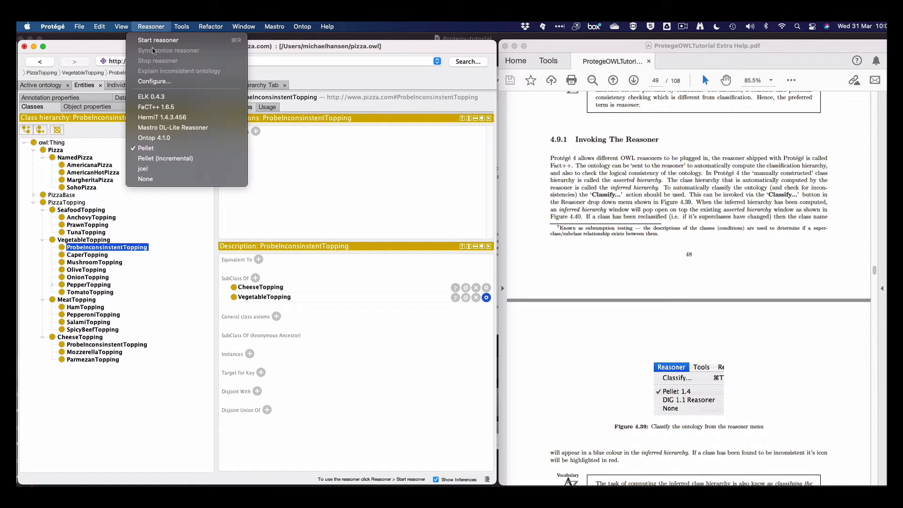
click(160, 149)
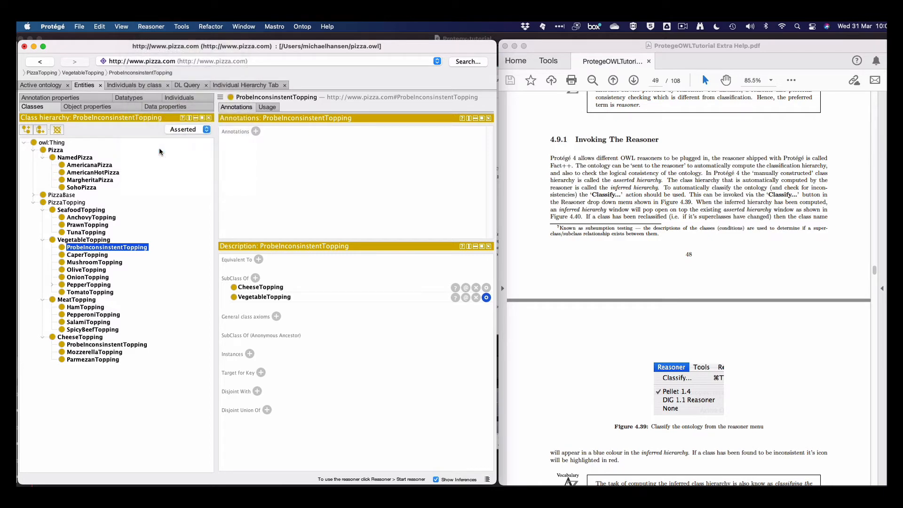
scroll(635, 278, down, 10)
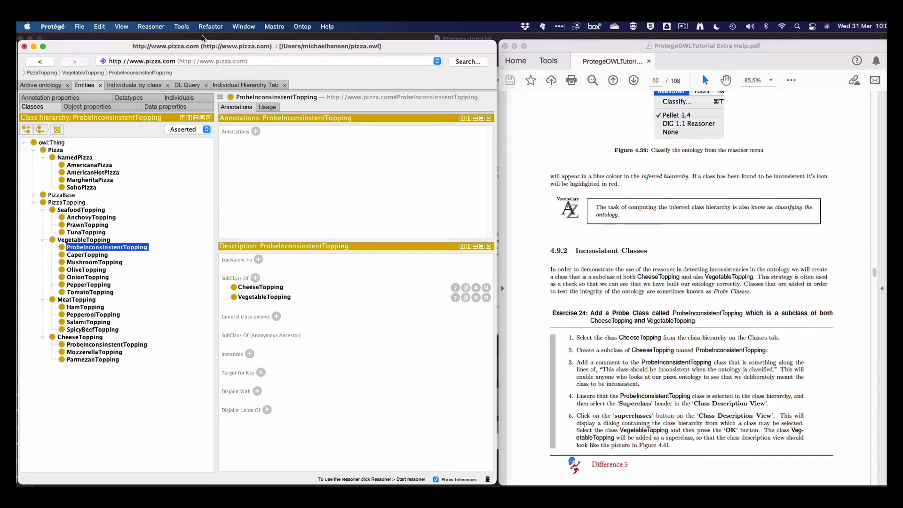
click(147, 27)
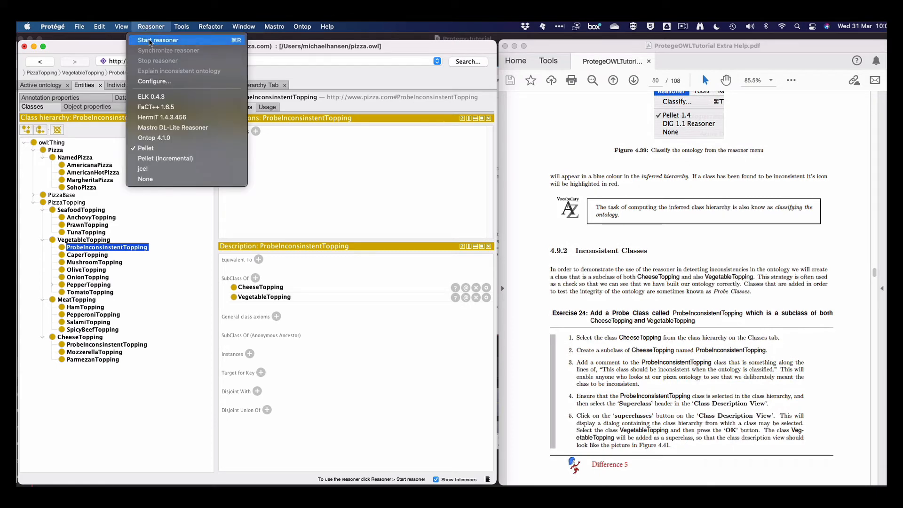
click(150, 41)
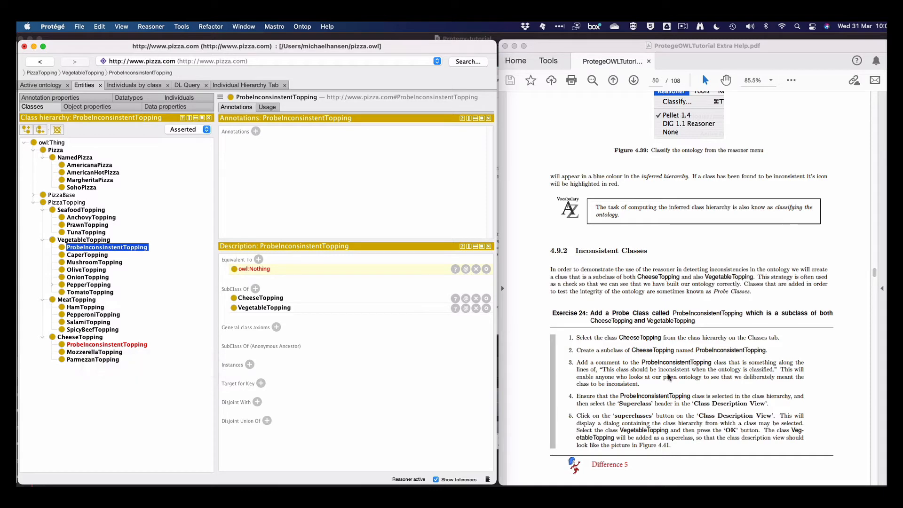
Step: Advance the tutorial PDF to Figure 4.40, which compares the asserted and inferred class hierarchies
scroll(670, 378, down, 4)
scroll(670, 378, down, 10)
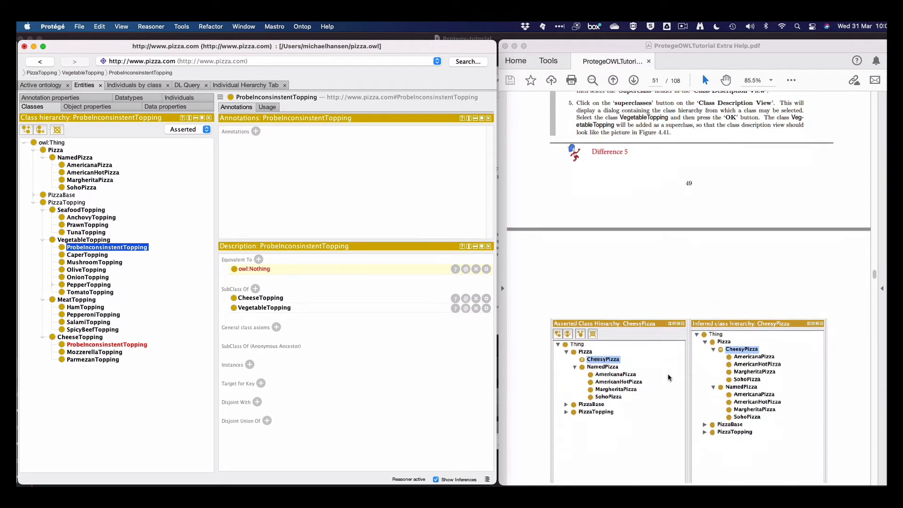
scroll(669, 378, down, 5)
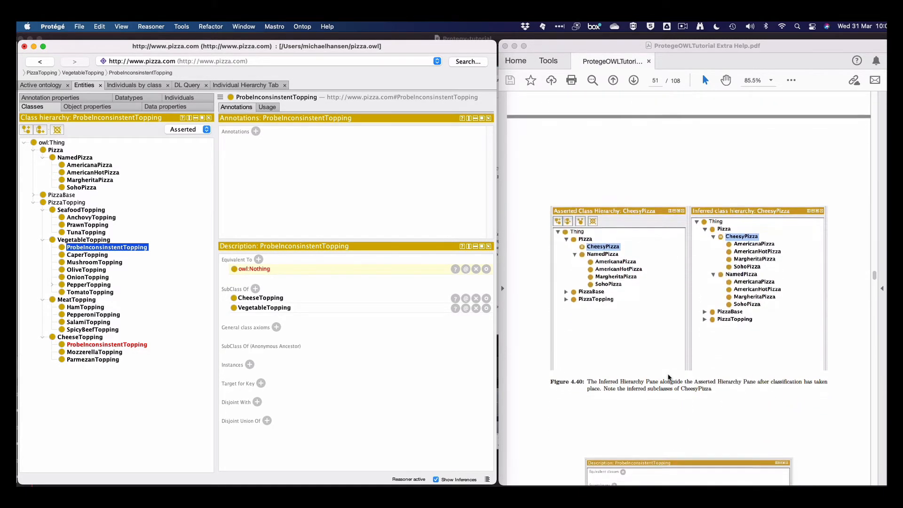
Step: Read forward in the tutorial PDF from Figure 4.40 through Exercise 25 to Exercise 26 on removing the CheeseTopping and VegetableTopping disjoint statement
scroll(670, 378, down, 2)
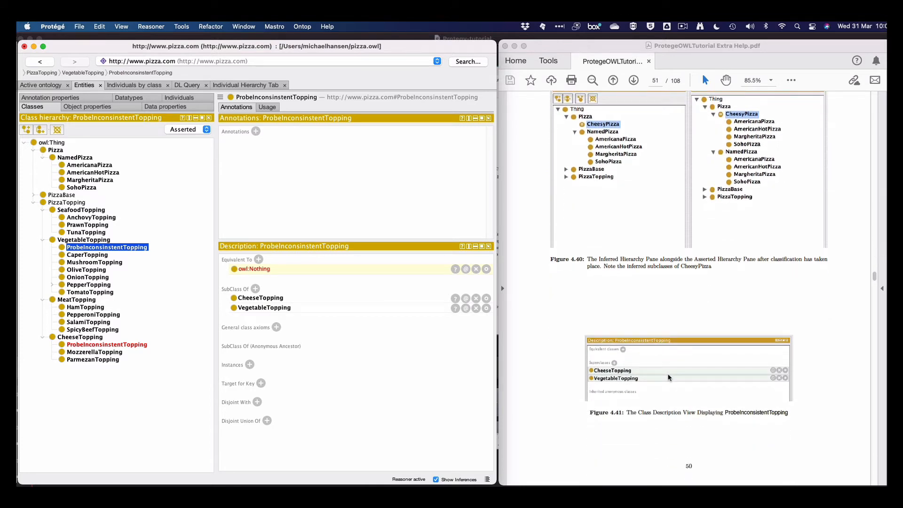
scroll(670, 378, down, 4)
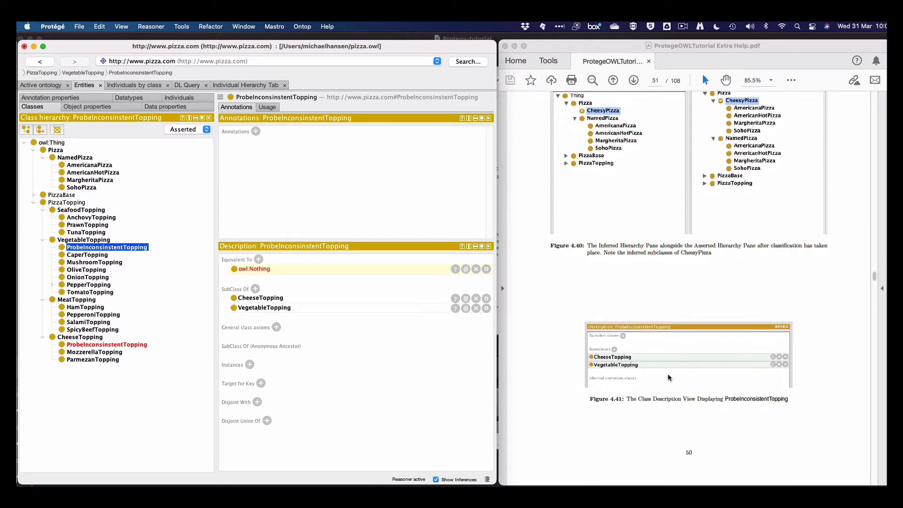
scroll(670, 378, down, 14)
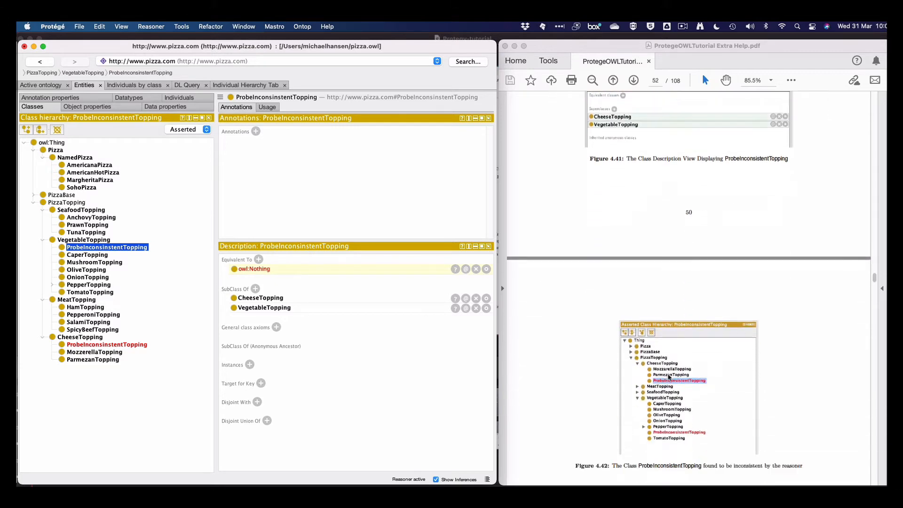
scroll(669, 378, down, 4)
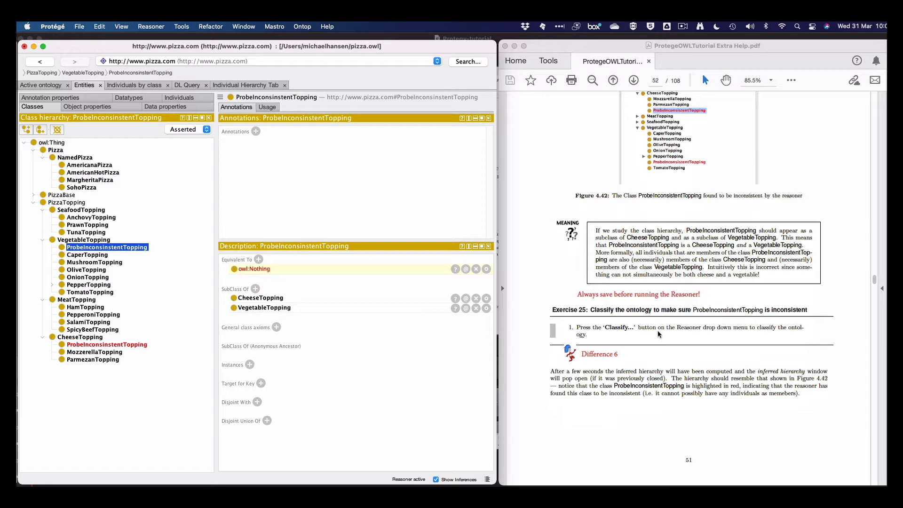
scroll(657, 330, down, 3)
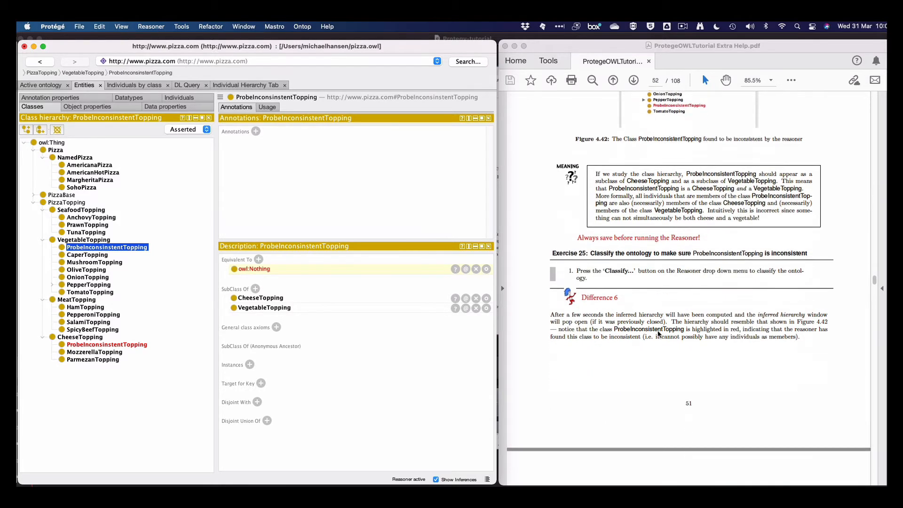
scroll(657, 333, down, 20)
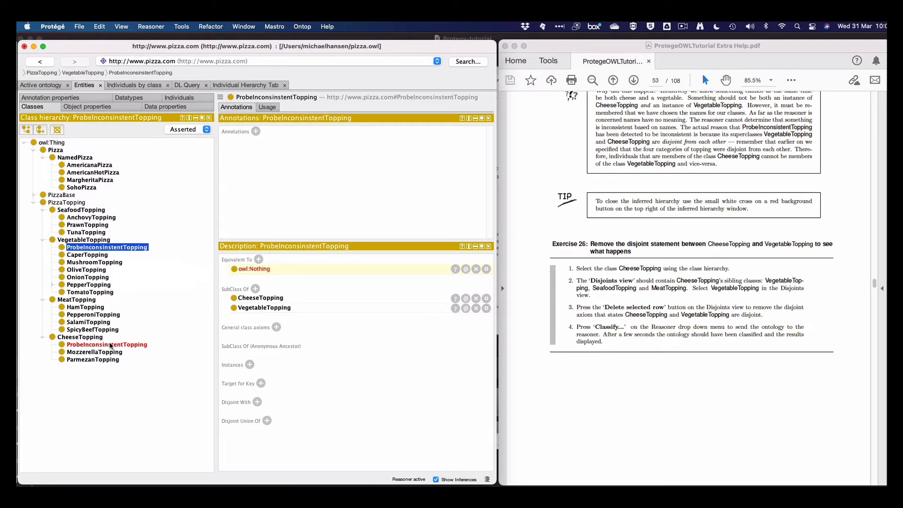
Step: Remove VegetableTopping from CheeseTopping's disjoint classes, keeping only MeatTopping and SeafoodTopping
click(97, 338)
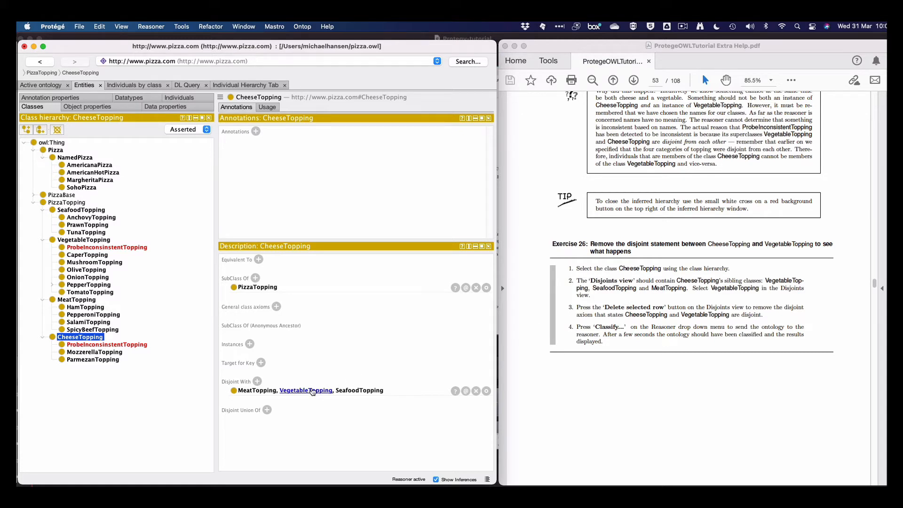
click(485, 392)
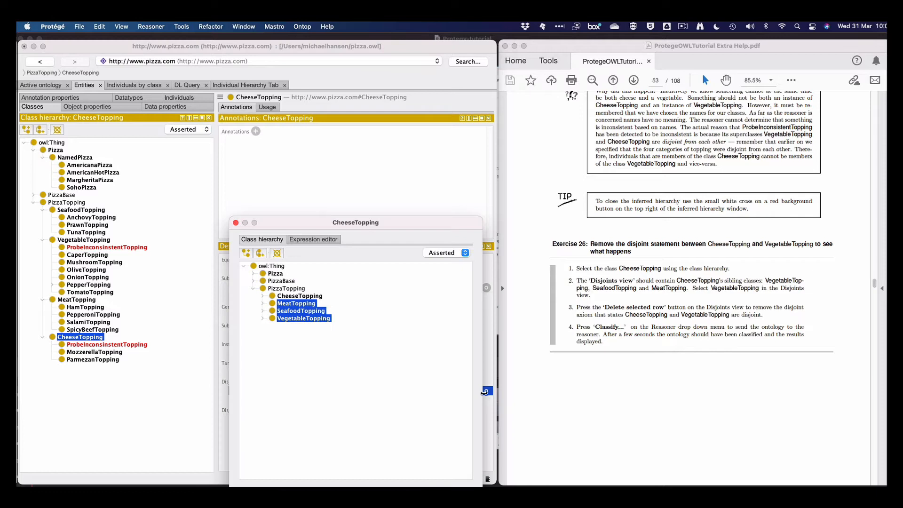
click(304, 319)
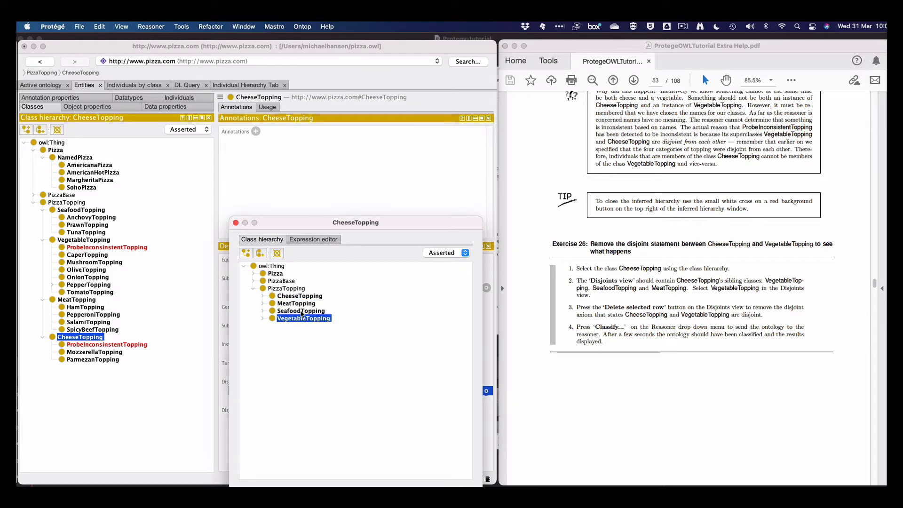
click(301, 304)
click(299, 312)
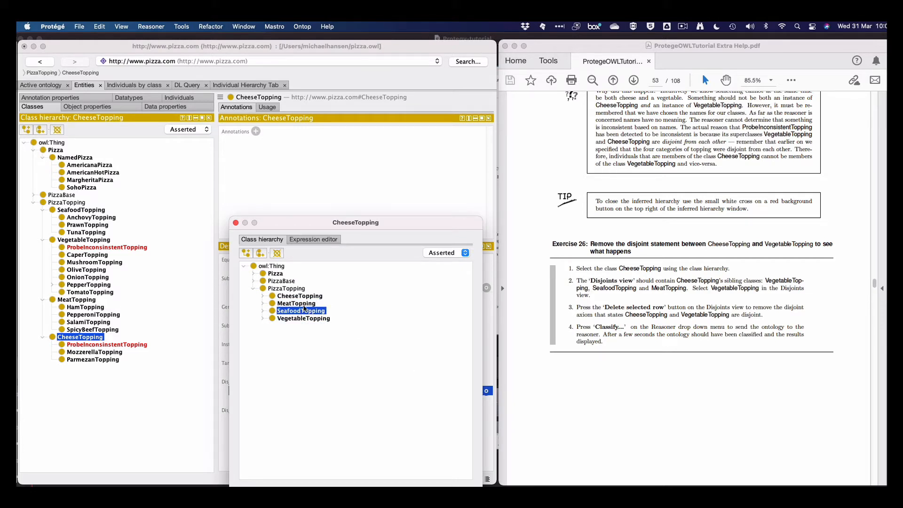
super+click(302, 304)
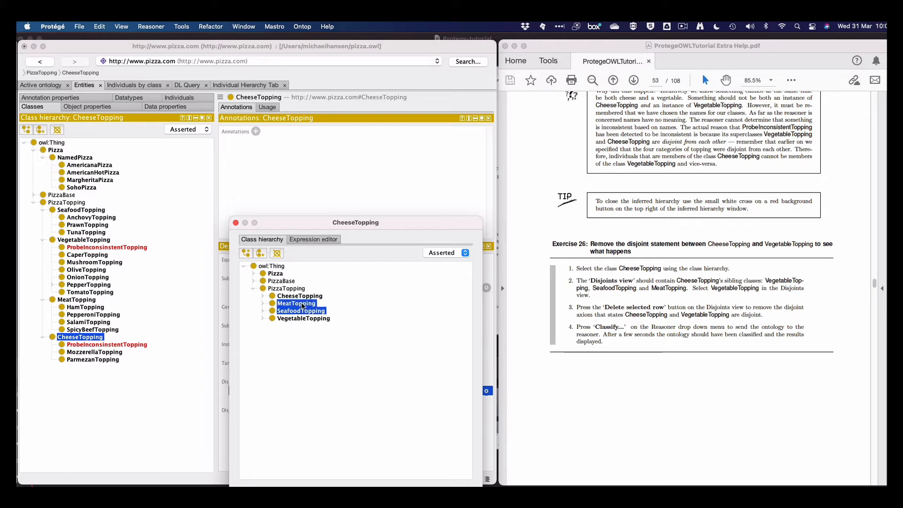
key(Return)
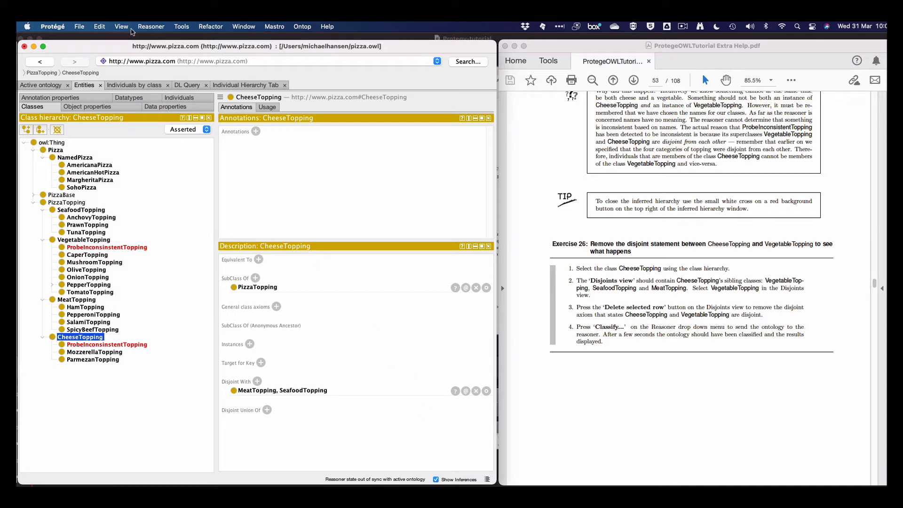
Step: Stop the Pellet reasoner and start it again to reclassify the ontology
click(147, 30)
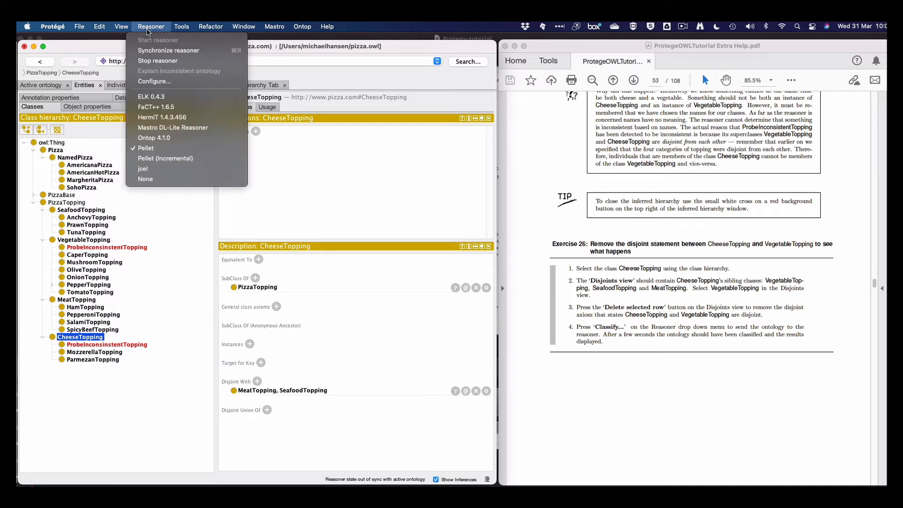
click(149, 61)
click(150, 27)
click(150, 40)
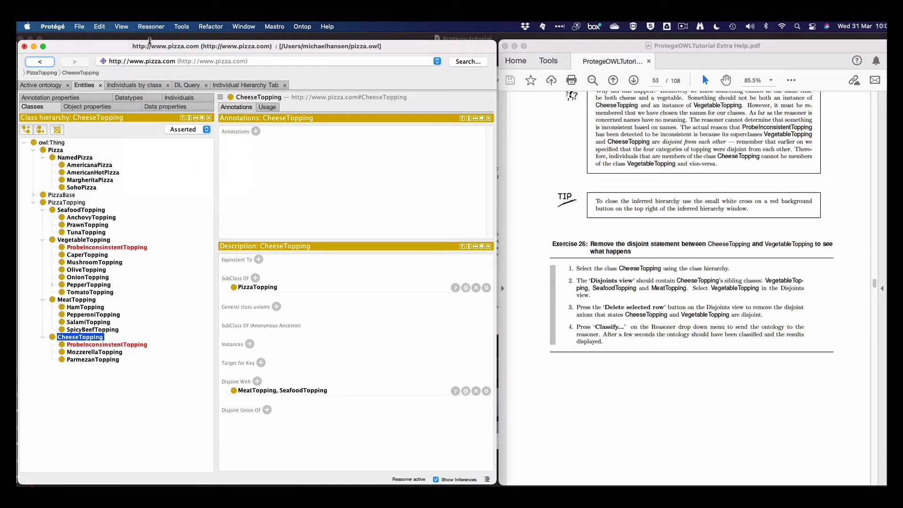
Step: Switch the reasoner to HermiT 1.4.3.456 and start it to classify the ontology
click(151, 28)
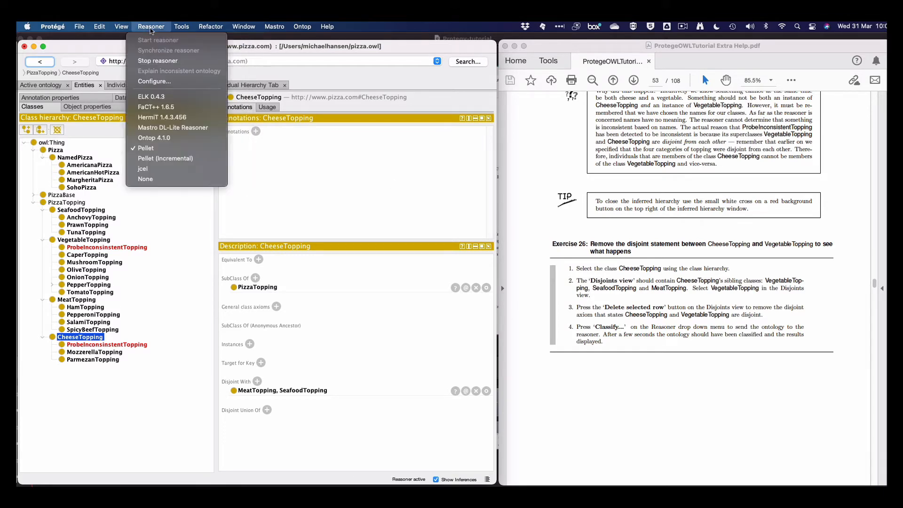
click(150, 29)
click(150, 29)
click(156, 117)
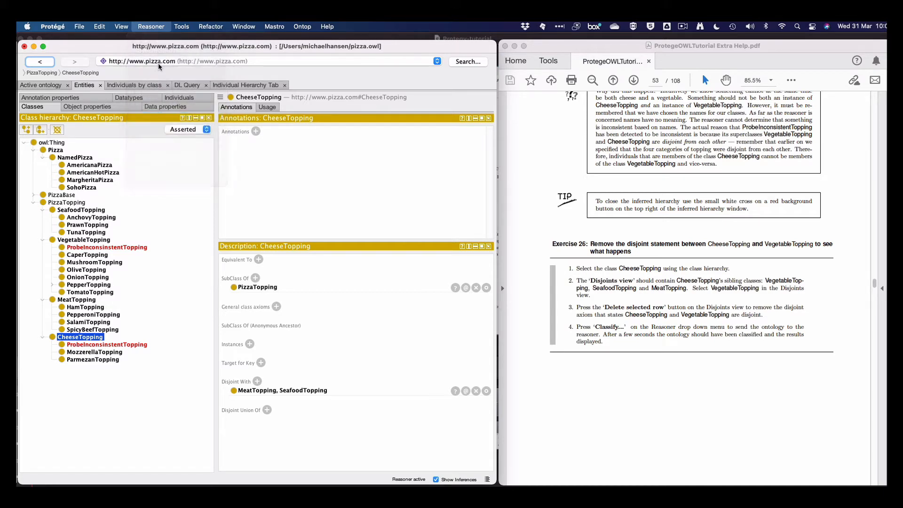
click(158, 27)
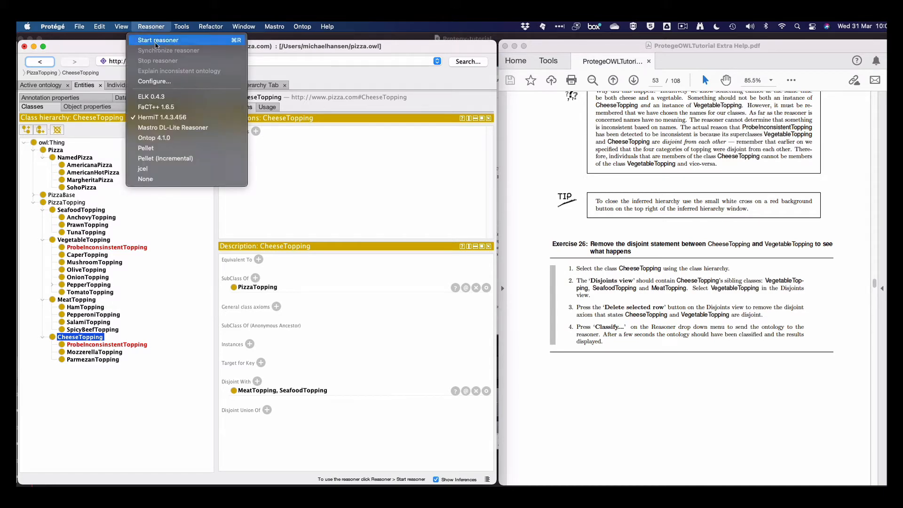
click(156, 42)
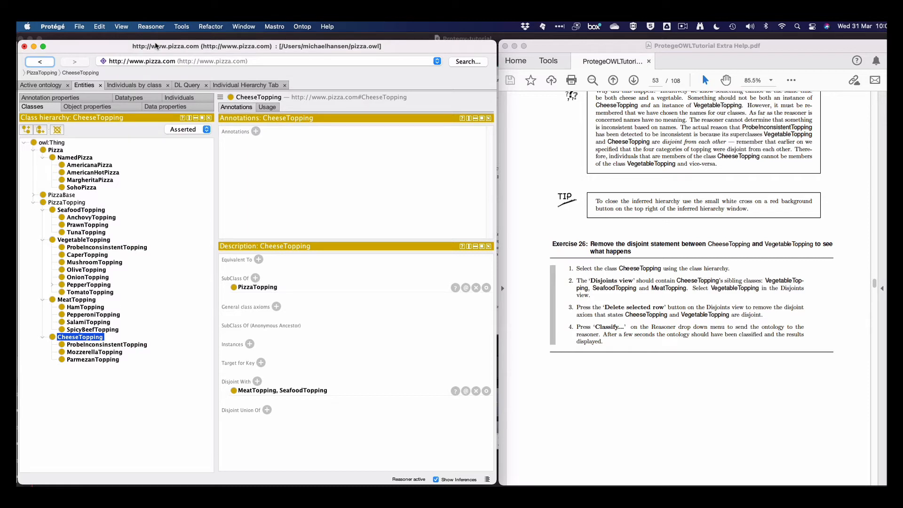
Step: Change the reasoner back to Pellet and start it on the edited ontology
click(151, 27)
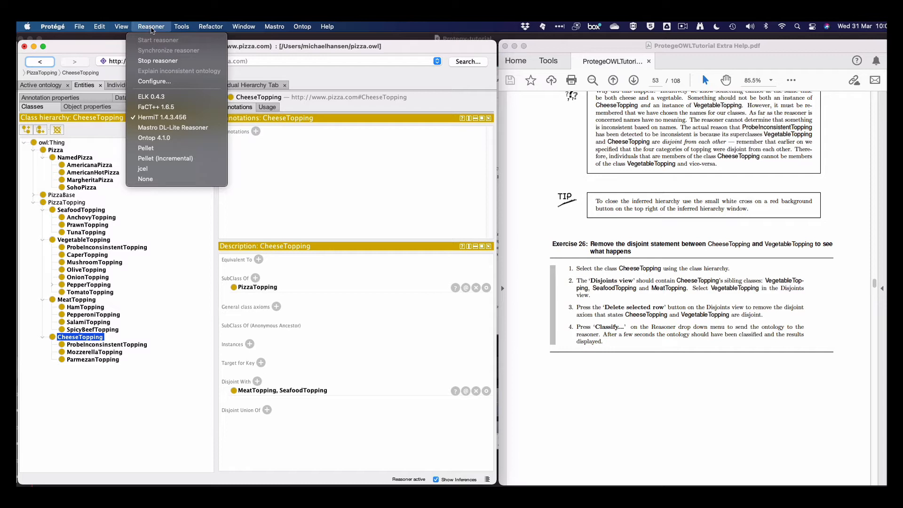
click(146, 148)
click(151, 26)
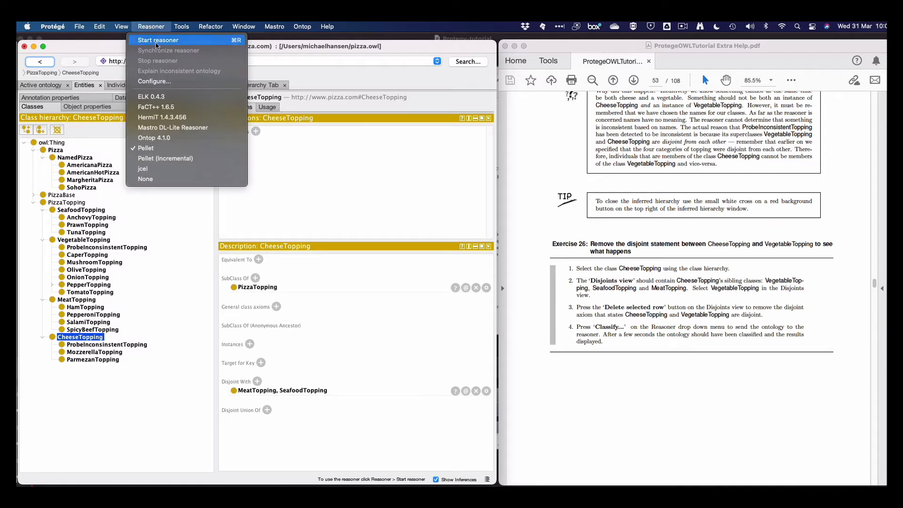
click(154, 39)
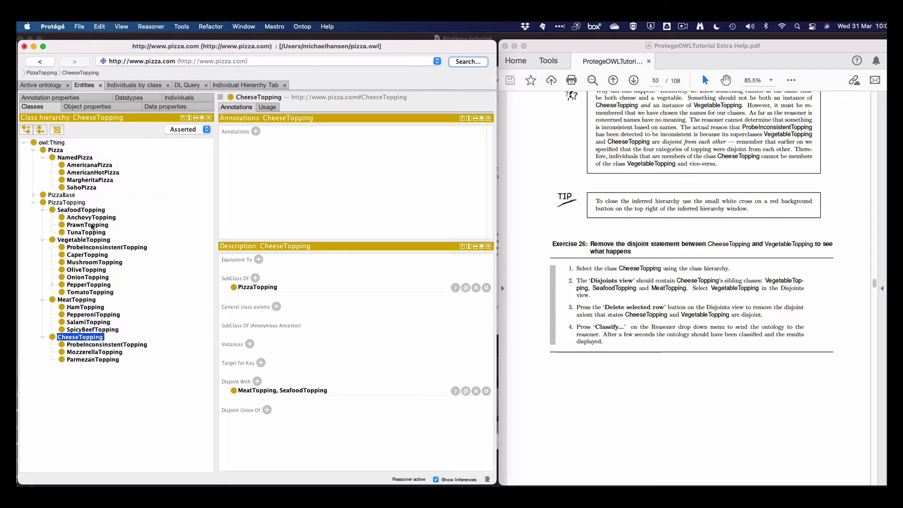
Step: Inspect MargheritaPizza and ProbeInconsinstentTopping, compare the inferred class hierarchy with the asserted one, and expand PizzaBase
click(80, 180)
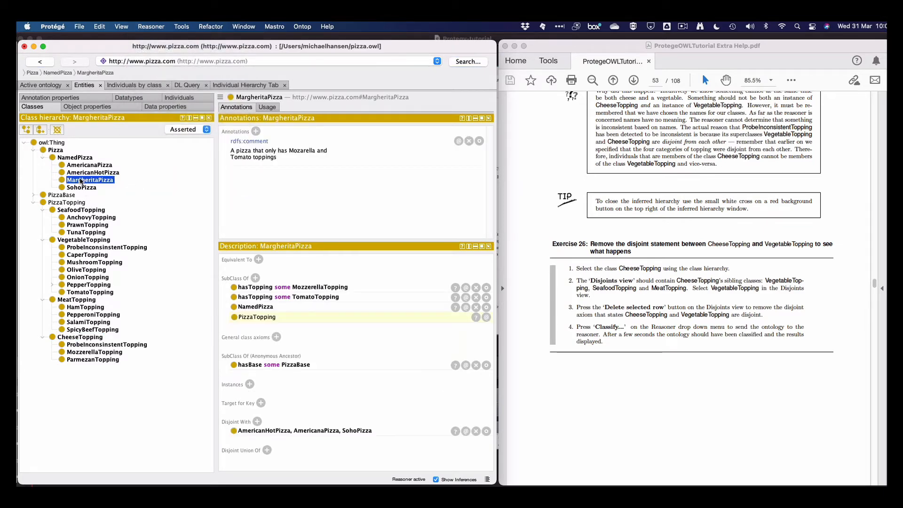
click(87, 345)
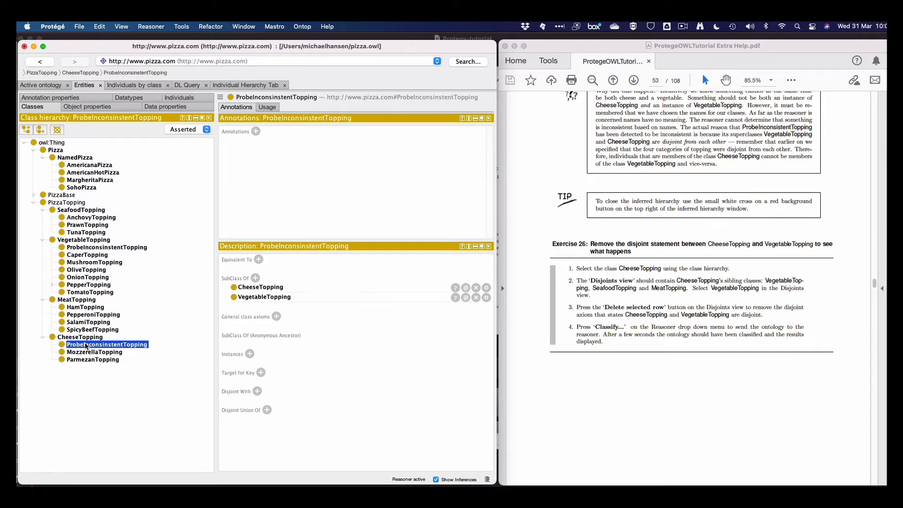
click(185, 131)
click(183, 137)
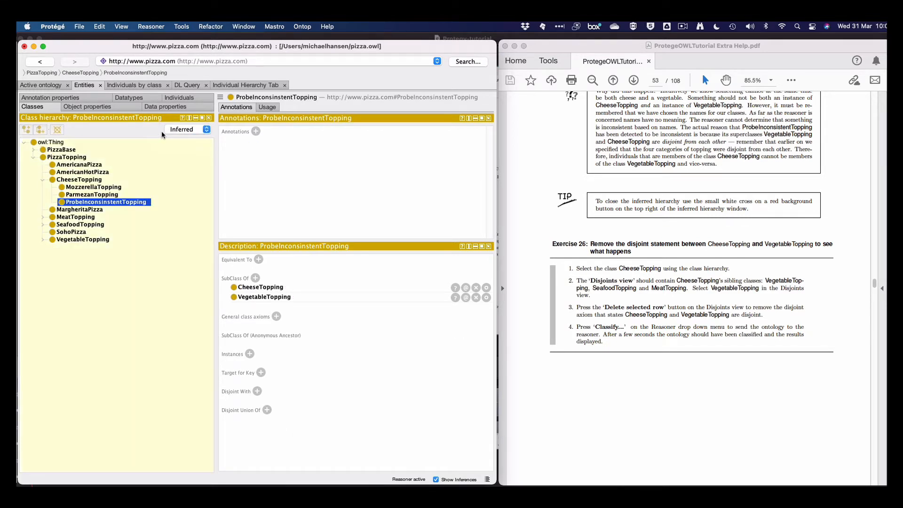
click(178, 131)
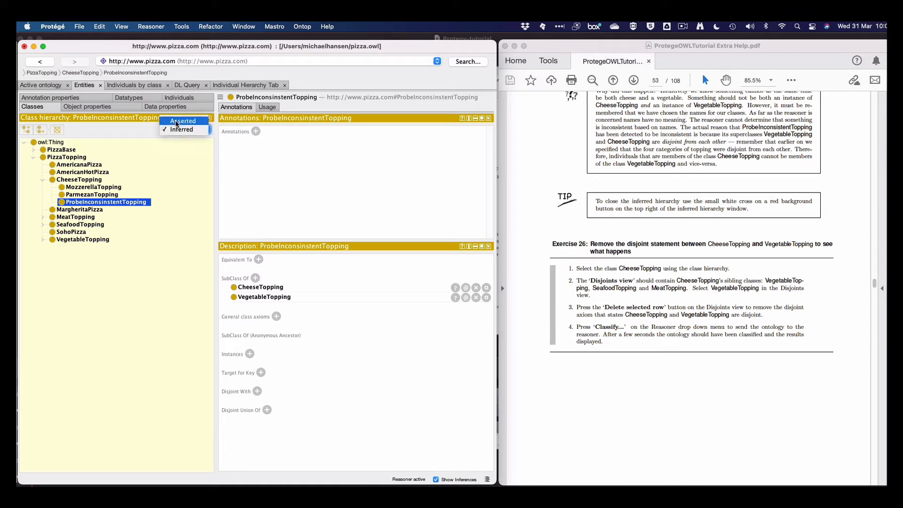
click(177, 122)
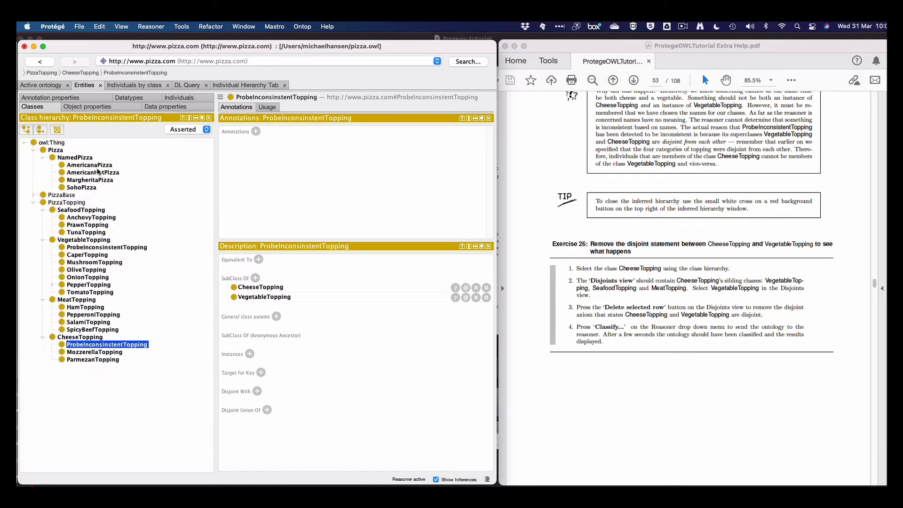
click(35, 196)
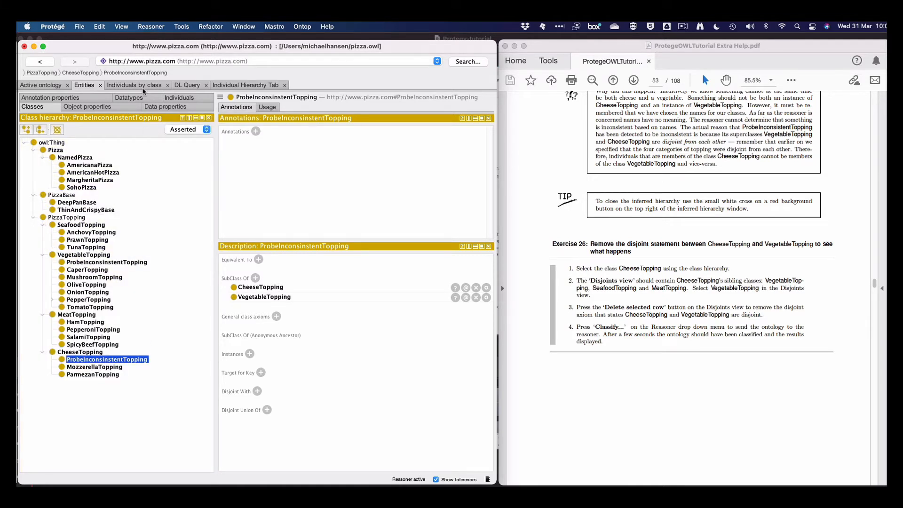
Step: Stop the running reasoner and keep Pellet as the chosen reasoner
click(154, 27)
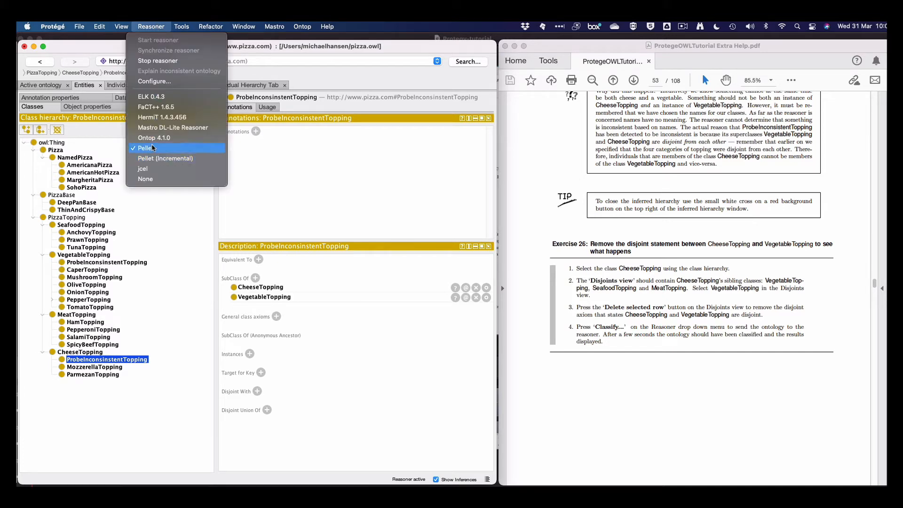
click(158, 60)
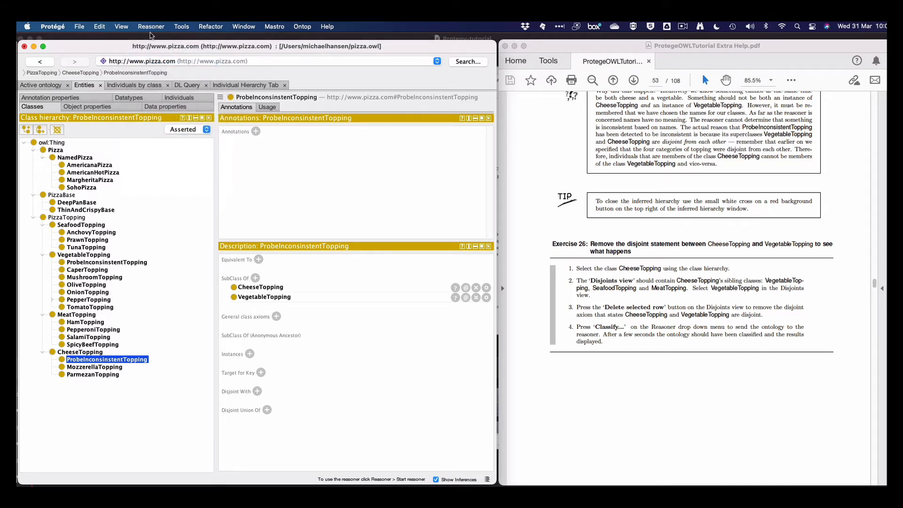
click(151, 27)
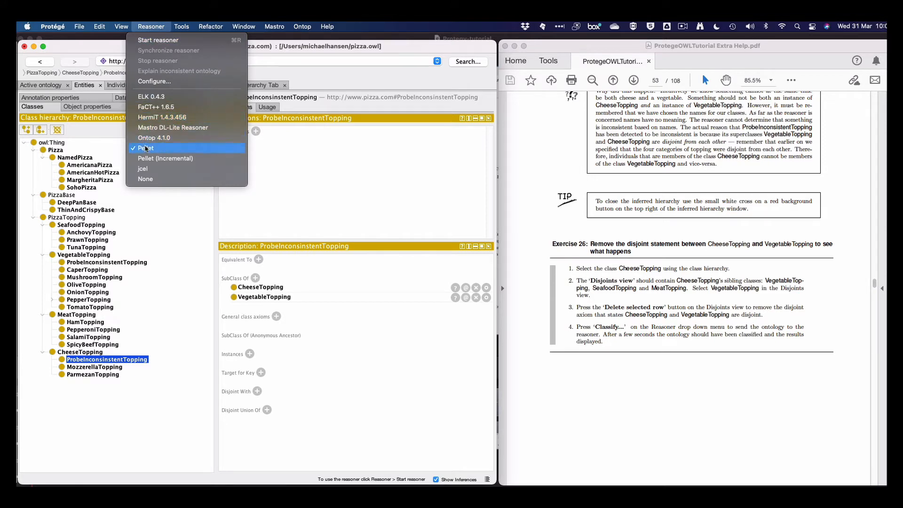
click(146, 149)
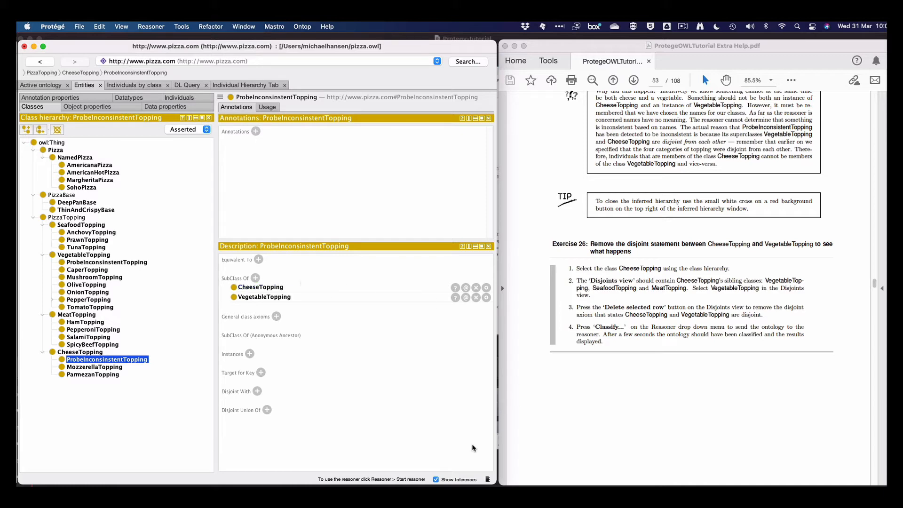
Step: Add VegetableTopping to the disjoint classes of CheeseTopping, alongside MeatTopping and SeafoodTopping, as Exercise 27 asks
scroll(631, 404, down, 5)
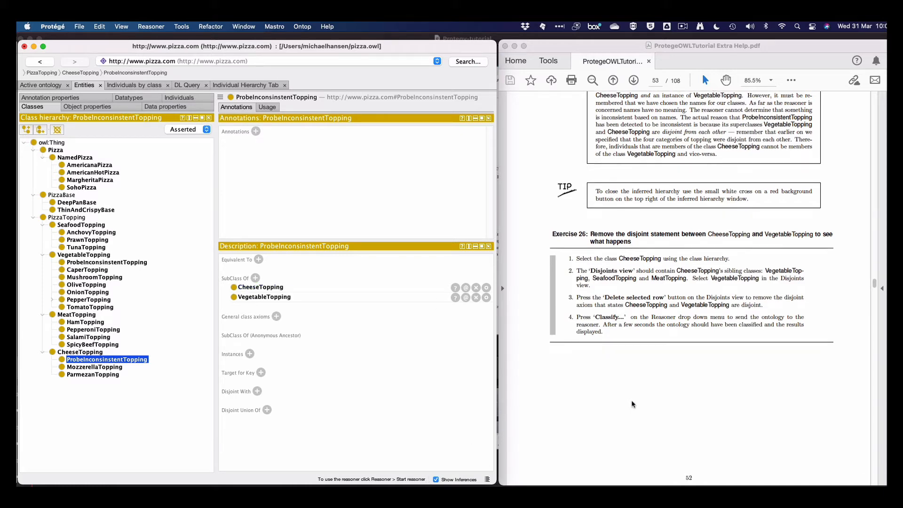
scroll(632, 404, down, 10)
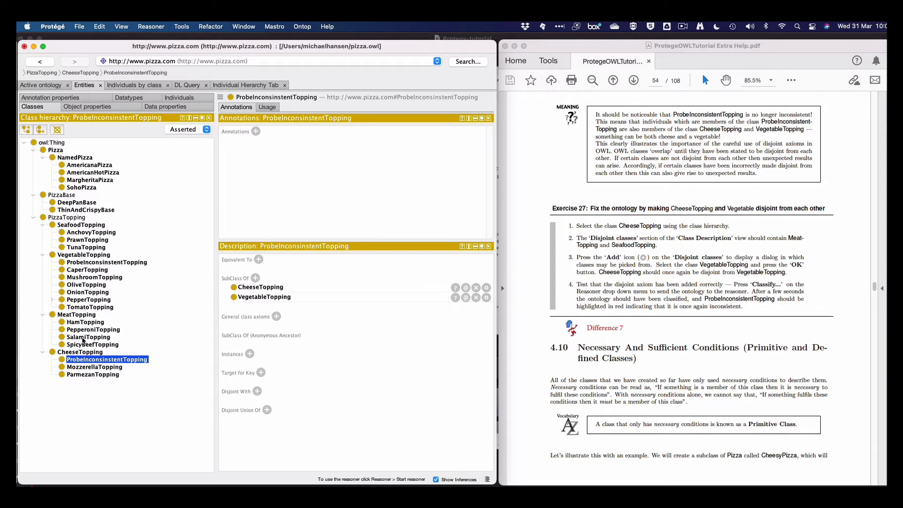
click(83, 352)
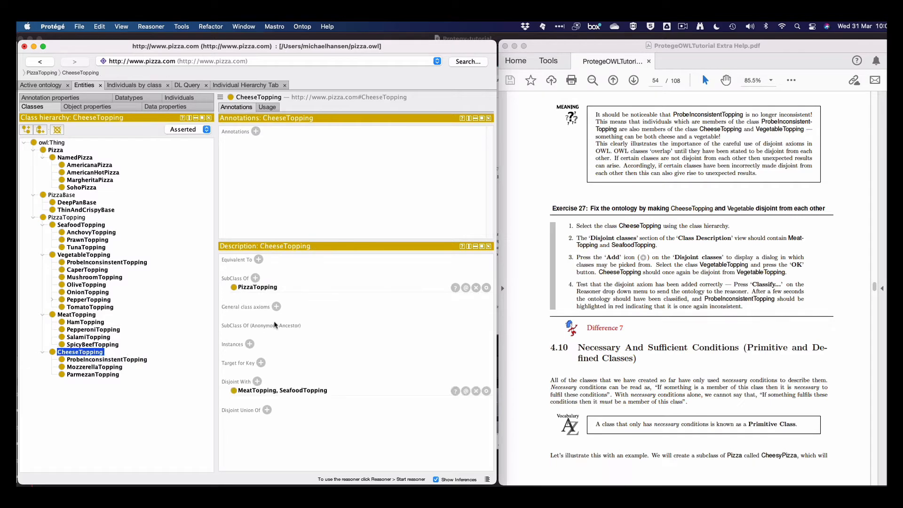
click(486, 391)
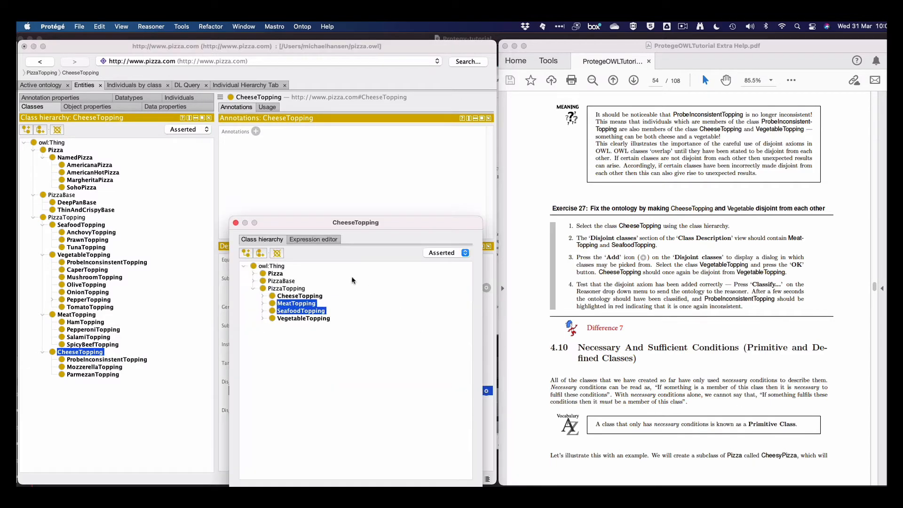
shift+click(299, 318)
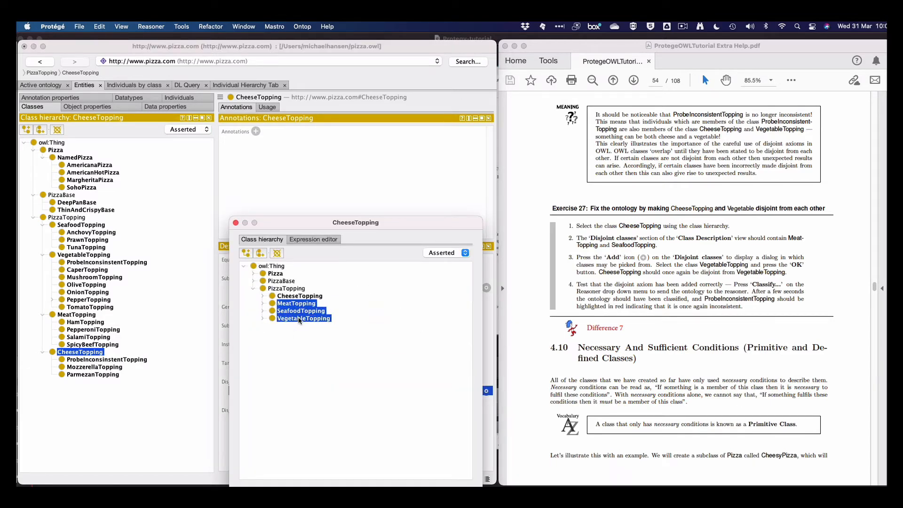
key(Return)
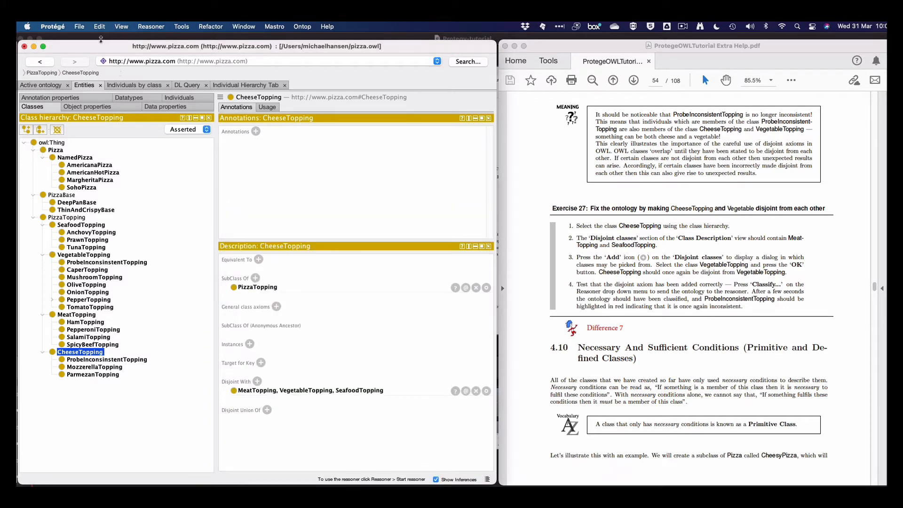
Step: Try to classify the ontology with the Pellet reasoner, and stop the reasoner
click(148, 27)
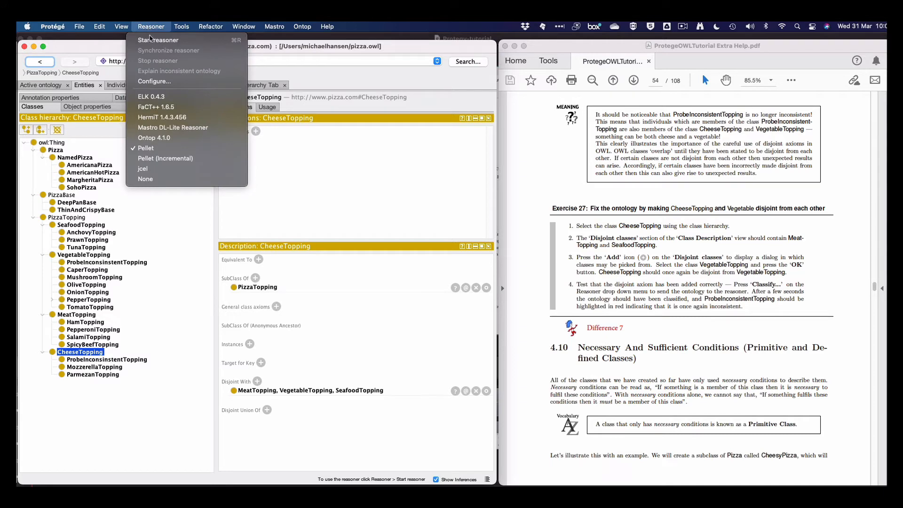
click(150, 41)
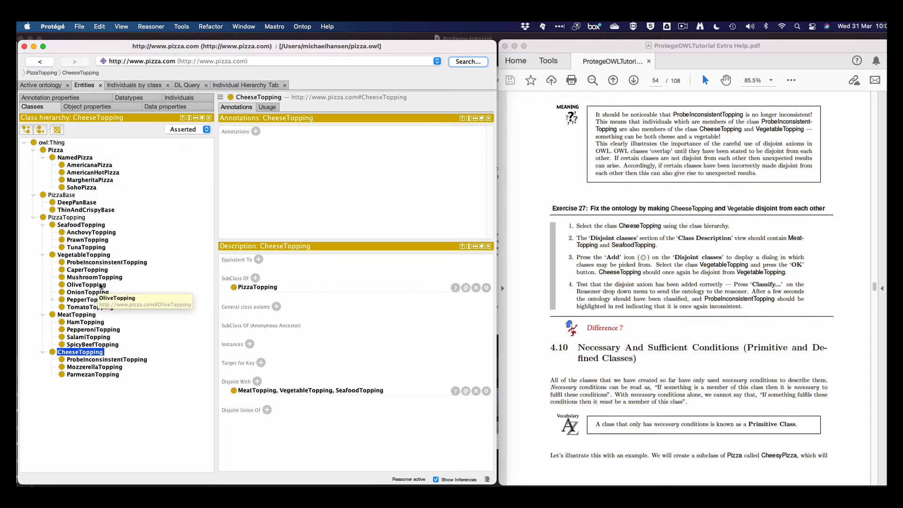
click(153, 27)
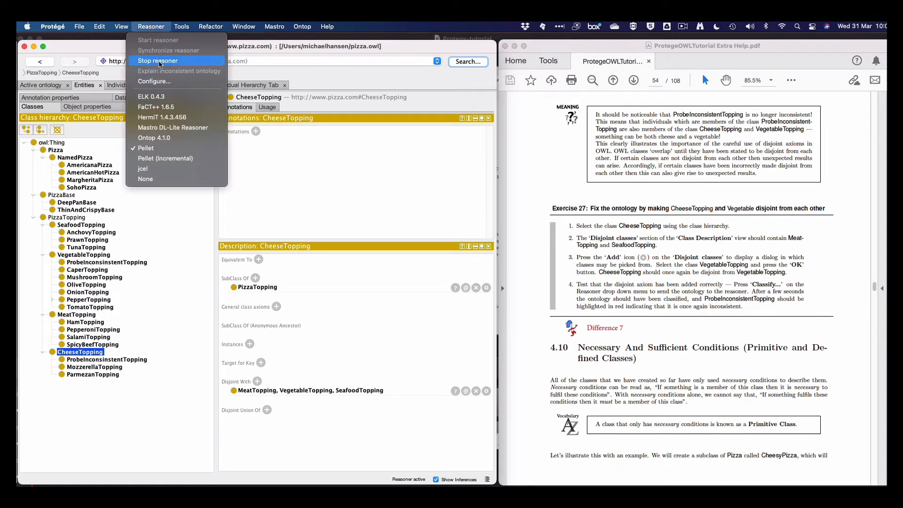
click(158, 61)
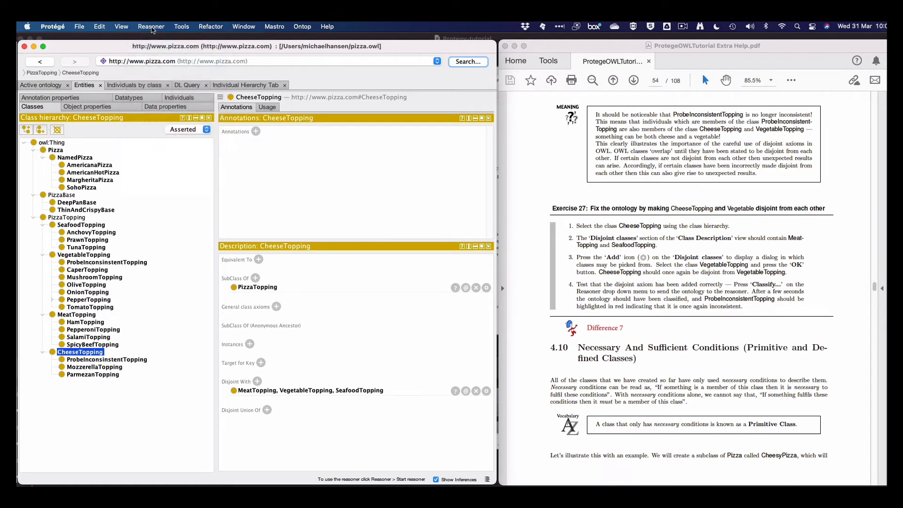
Step: Try classifying the ontology with HermiT 1.4.3.456 instead, and stop that reasoner
click(151, 26)
click(162, 117)
click(151, 27)
click(158, 40)
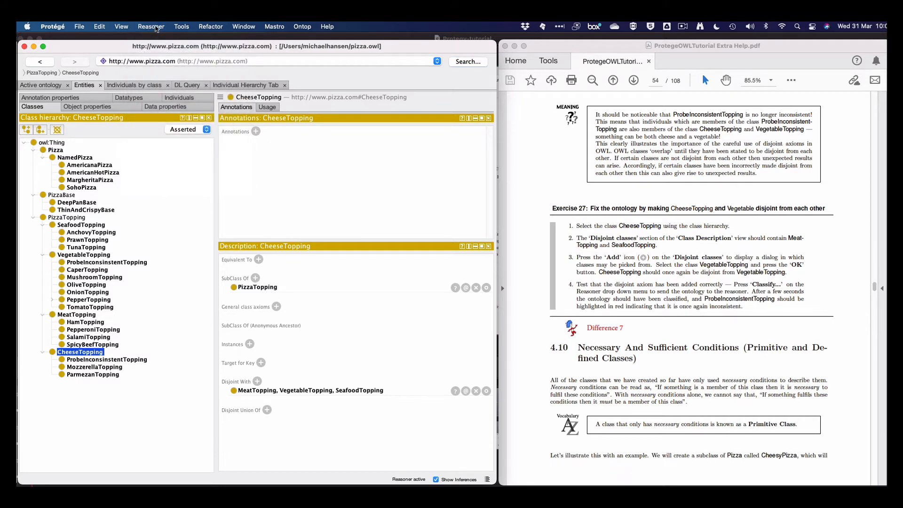
click(157, 29)
click(159, 60)
Step: Set the reasoner back to Pellet and start it to reclassify the ontology
click(152, 27)
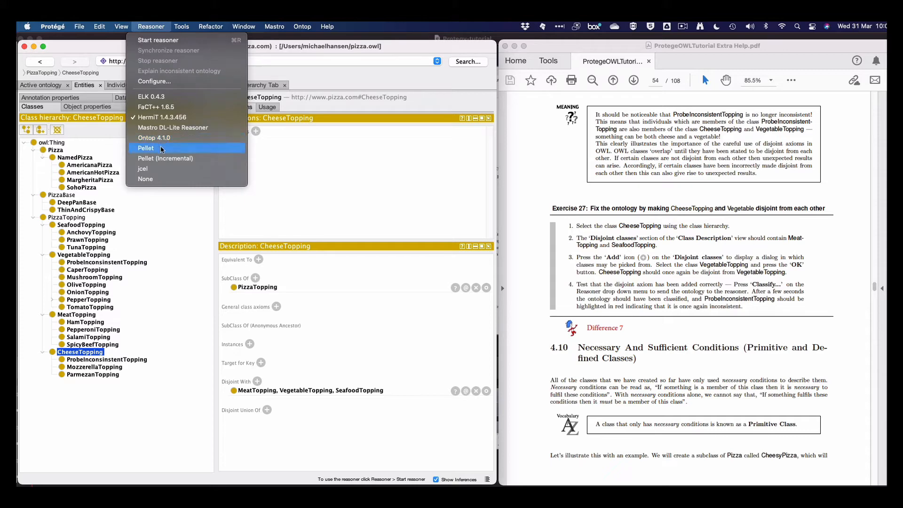
click(146, 148)
click(155, 27)
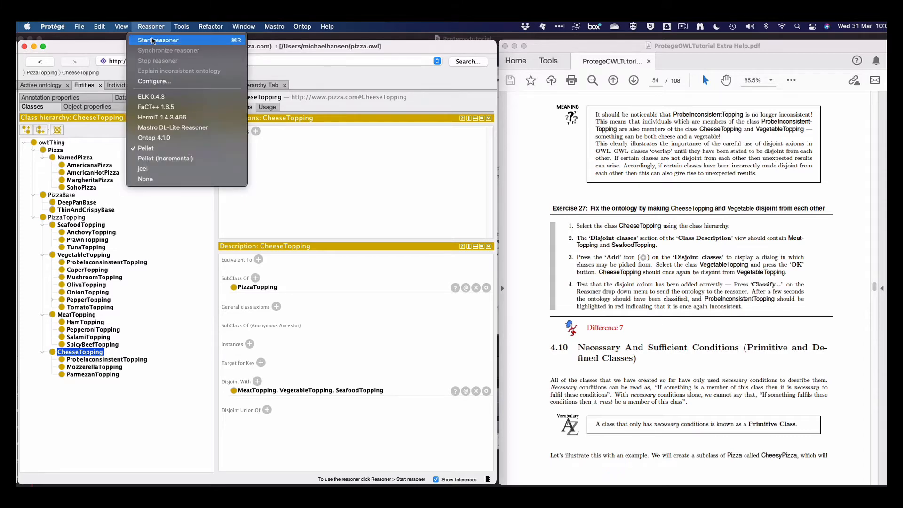
click(155, 40)
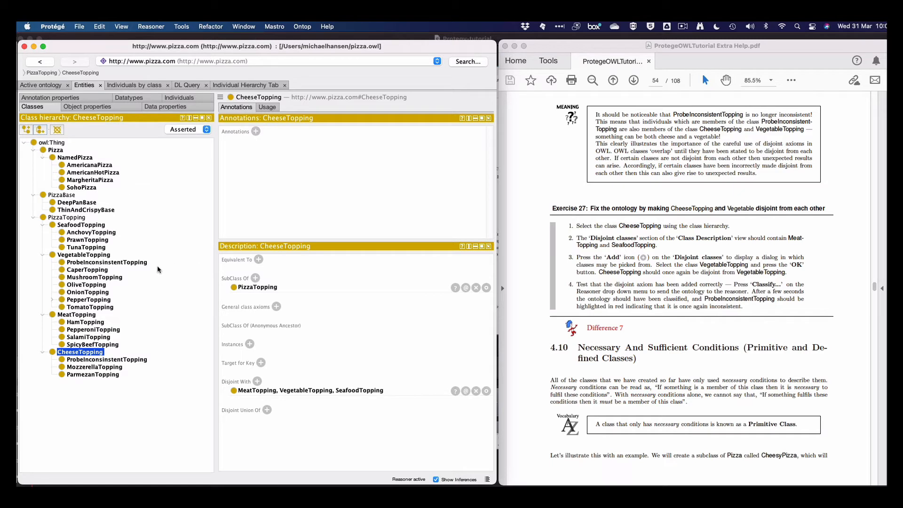
Step: Examine the classes under owl:Nothing in the inferred hierarchy, and return to the asserted hierarchy to check PizzaTopping, PrawnTopping and CaperTopping
click(187, 129)
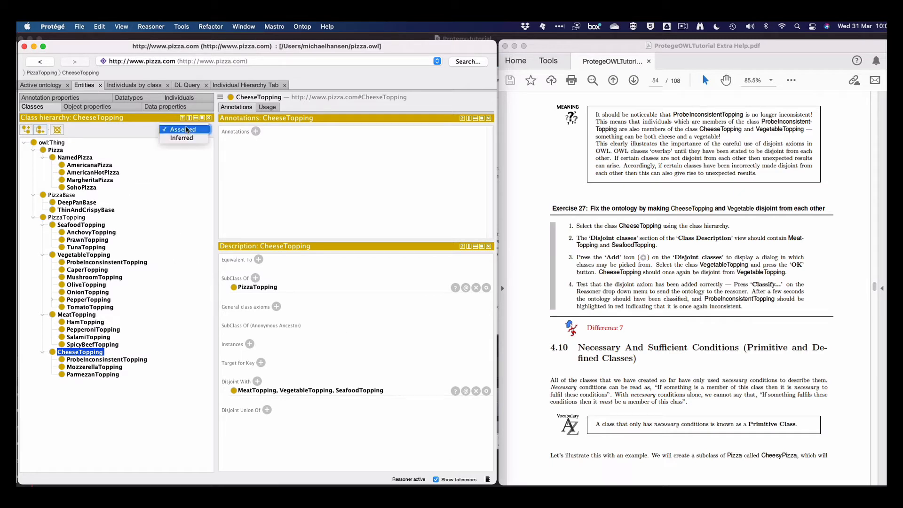
click(184, 139)
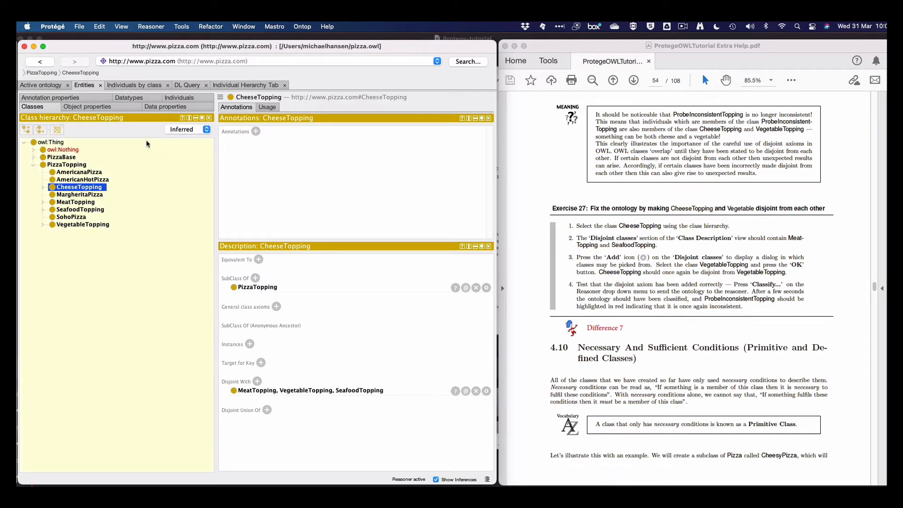
click(36, 150)
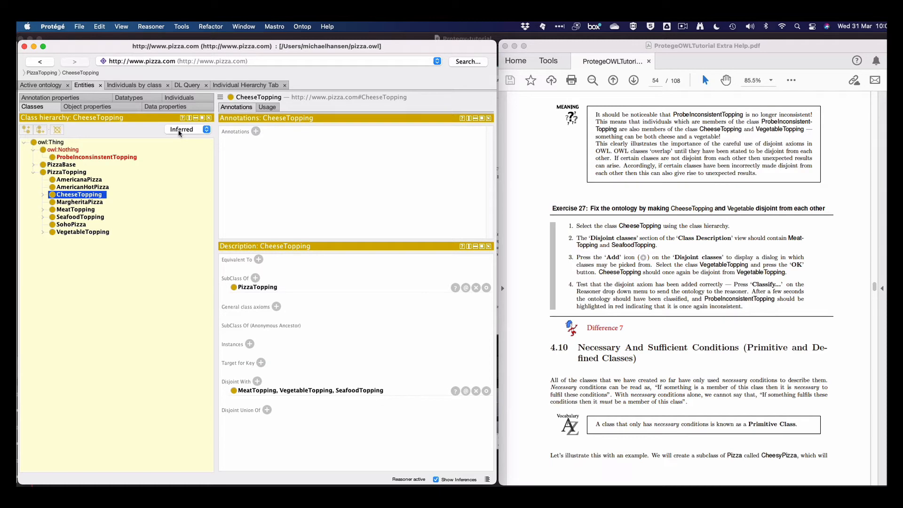
click(180, 130)
click(181, 121)
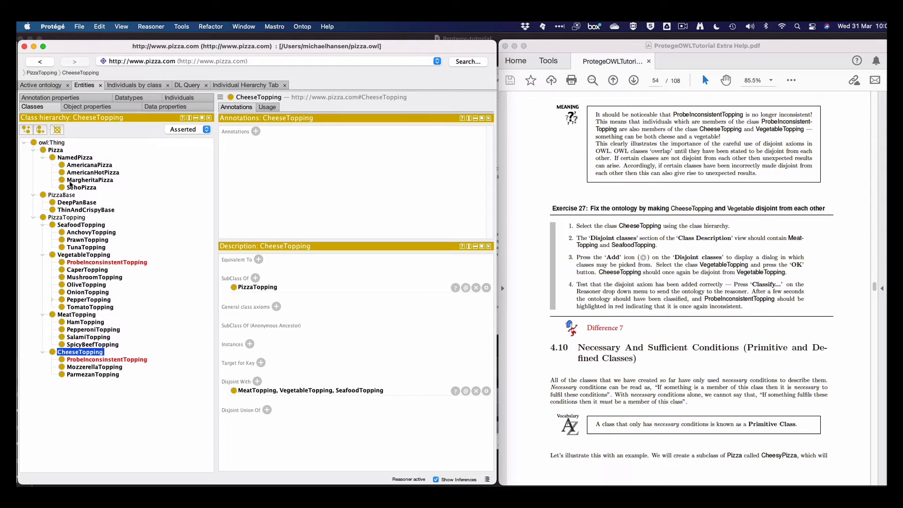
click(91, 217)
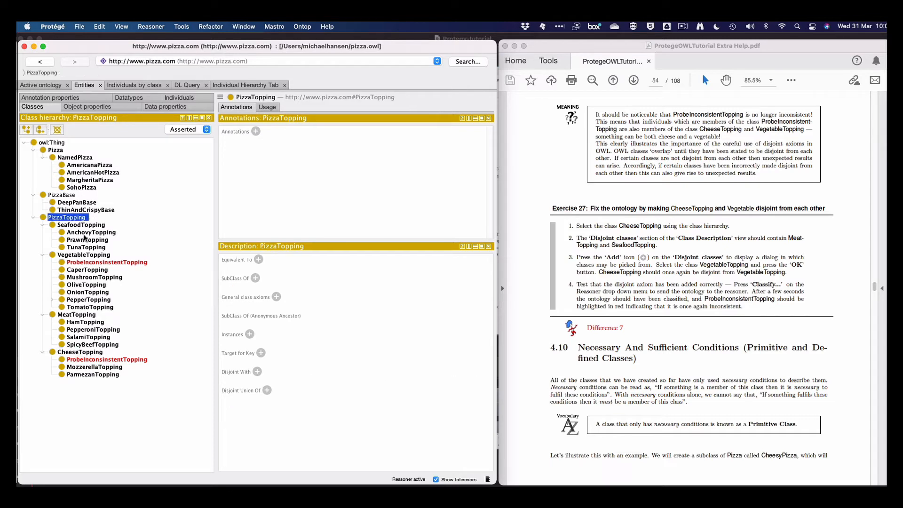
click(85, 240)
click(94, 269)
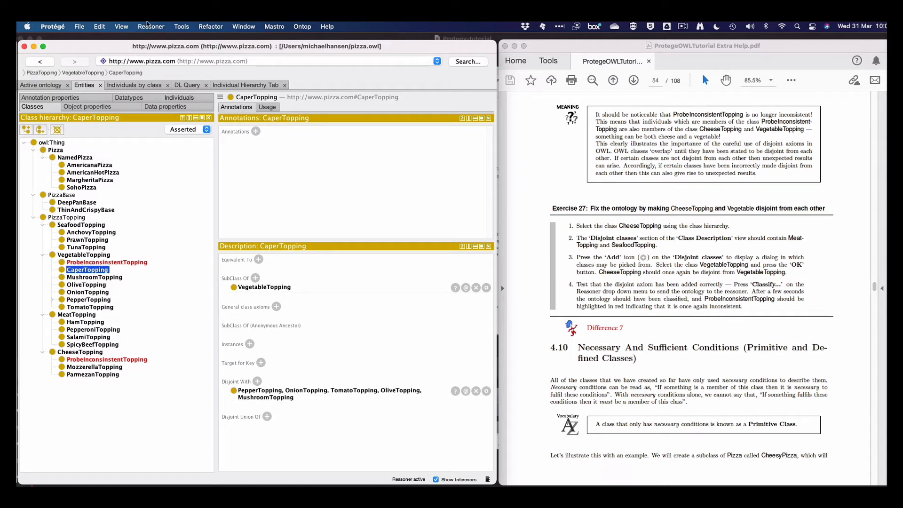
Step: Stop the reasoner and select VegetableTopping and both ProbeInconsinstentTopping entries to refresh the asserted hierarchy
click(149, 26)
click(155, 62)
click(112, 210)
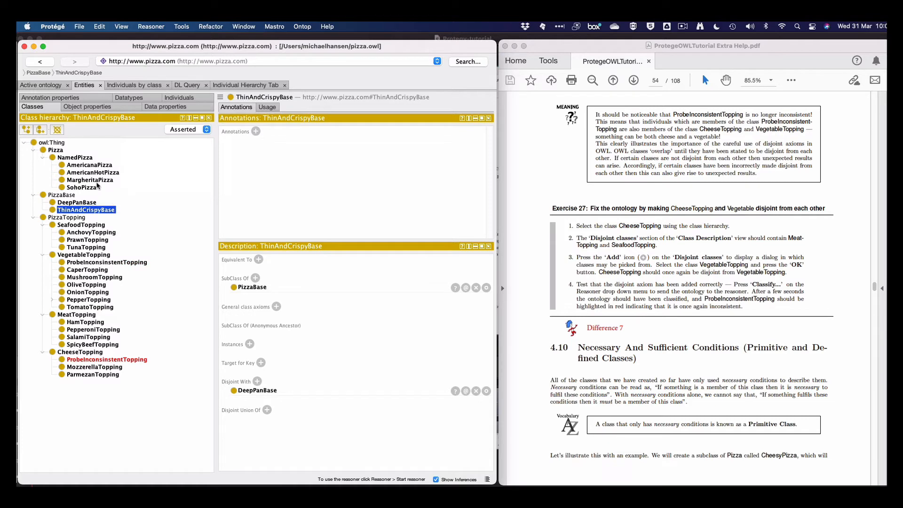
click(92, 254)
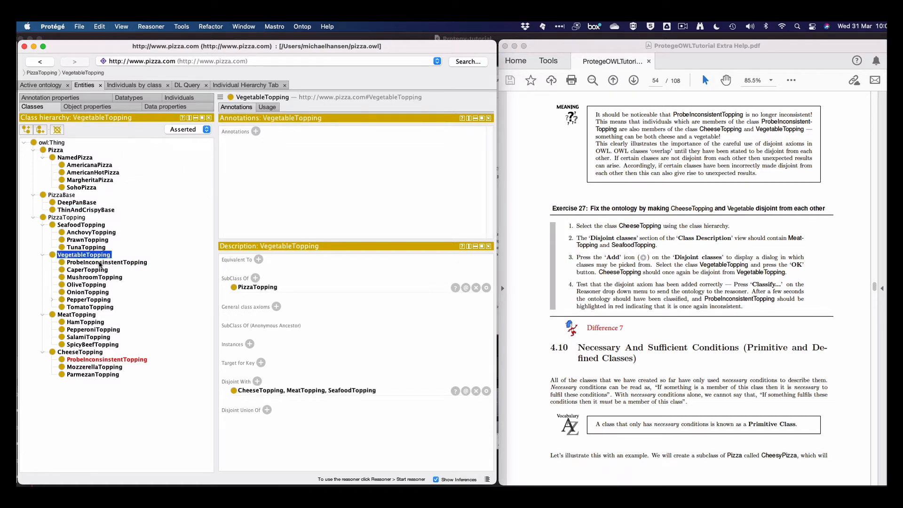
click(99, 264)
click(89, 369)
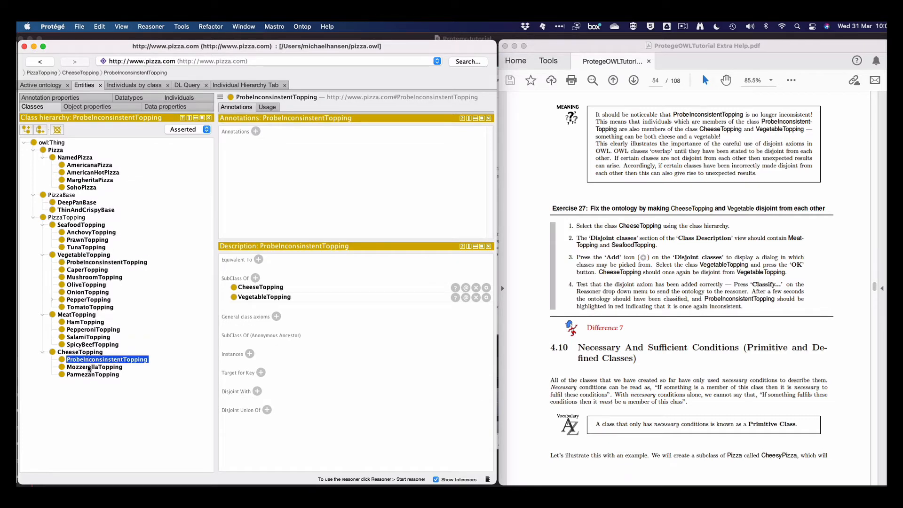
click(89, 360)
Step: Create a subclass of Pizza named CheesyPizza, as Exercise 28 in the tutorial asks
scroll(681, 342, down, 15)
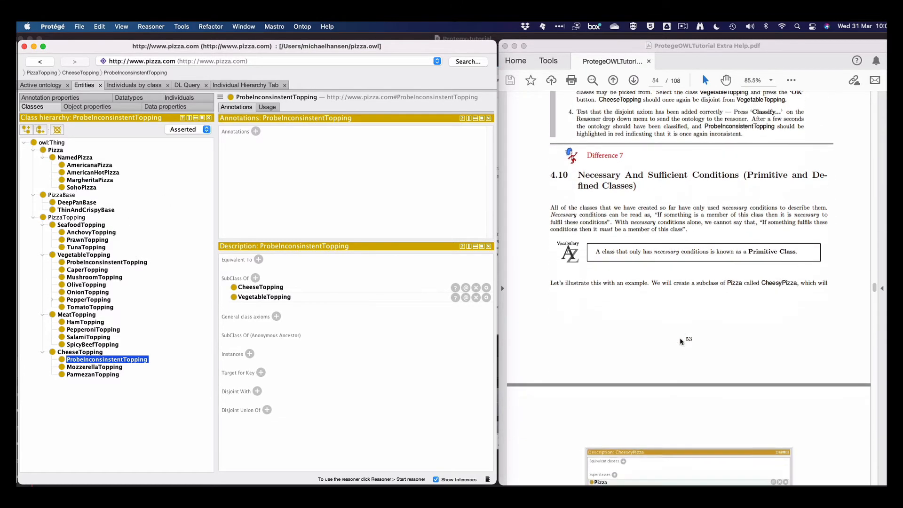
scroll(680, 342, down, 5)
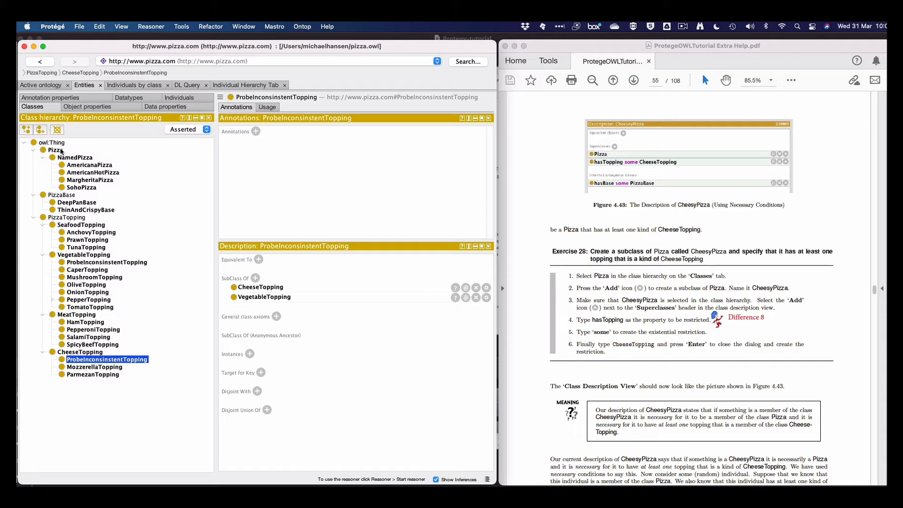
click(58, 150)
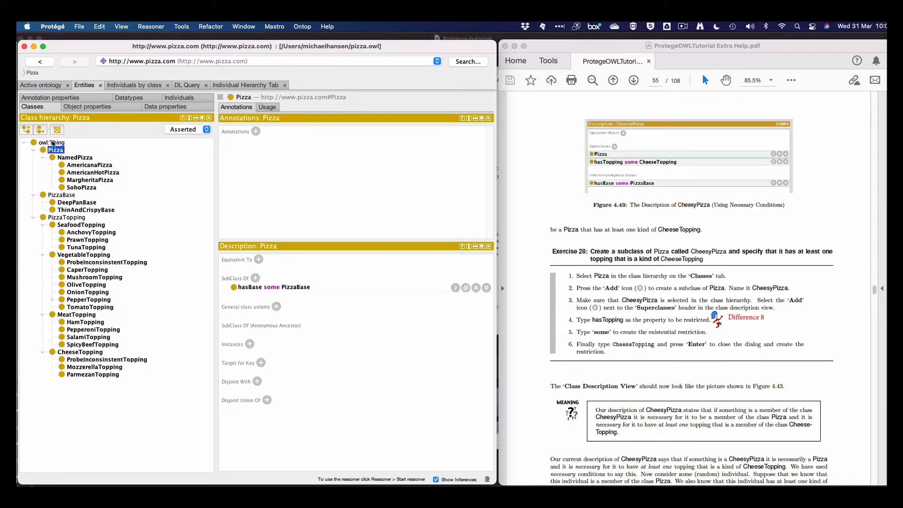
click(27, 129)
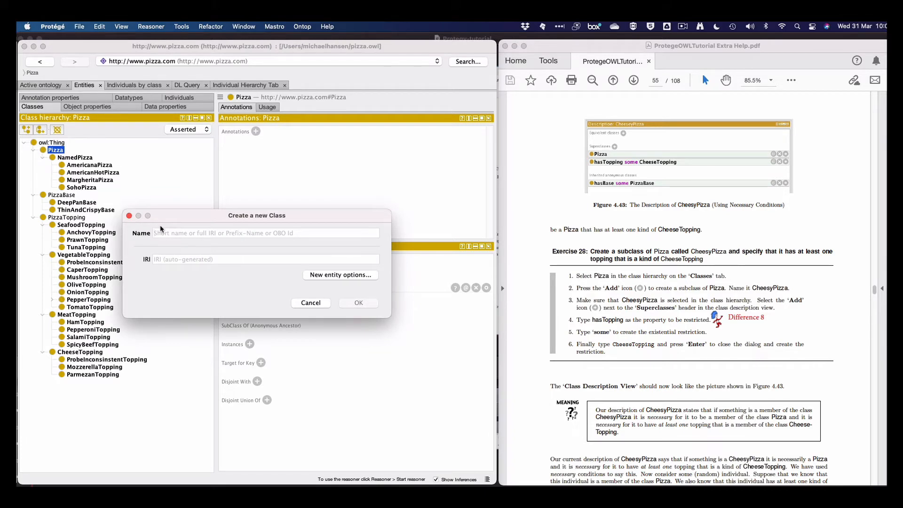
text(CH)
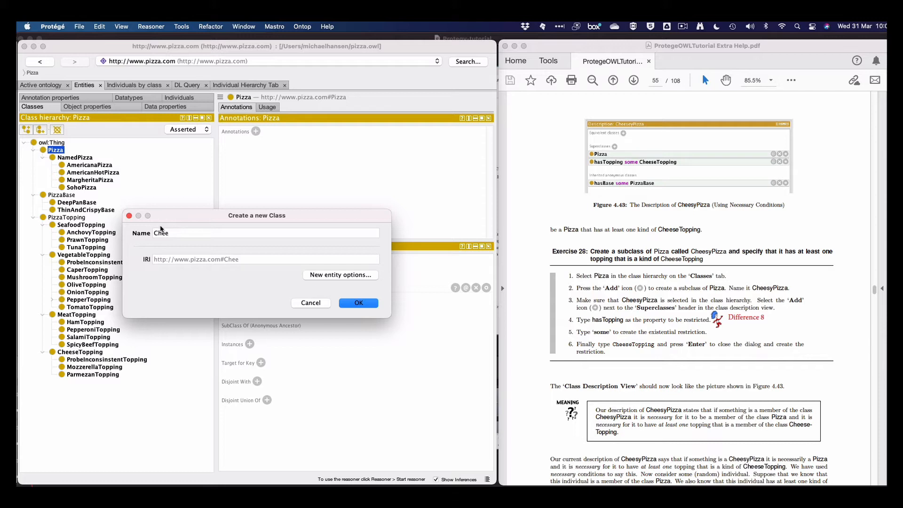
text(eesyPizza)
click(359, 303)
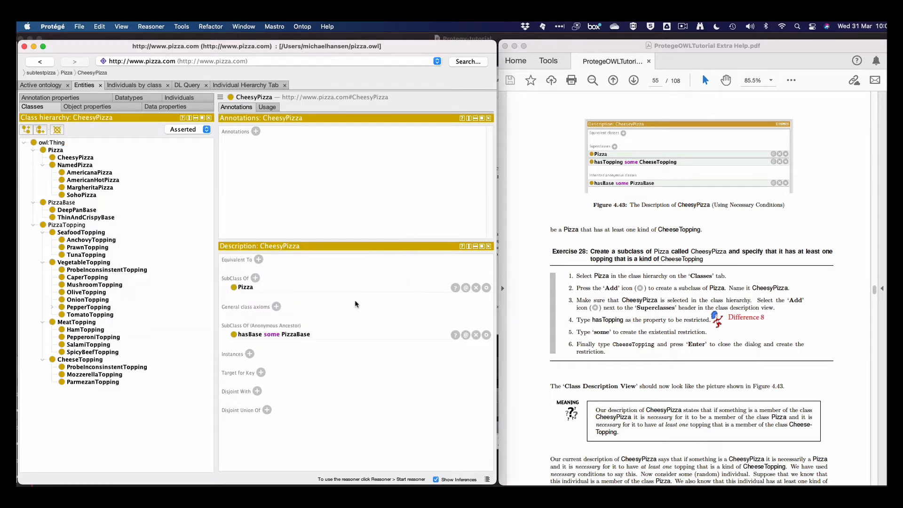
Step: Begin an object restriction on the hasTopping property as a superclass of CheesyPizza
click(88, 159)
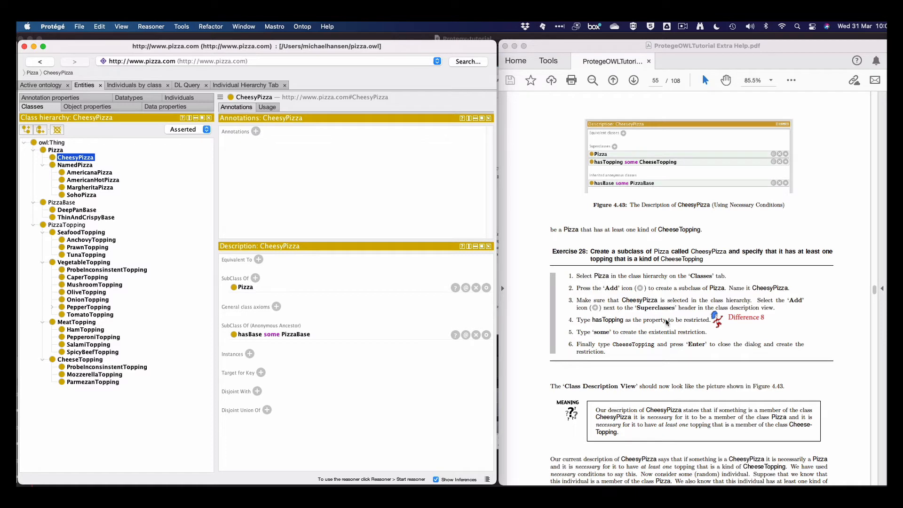
click(255, 278)
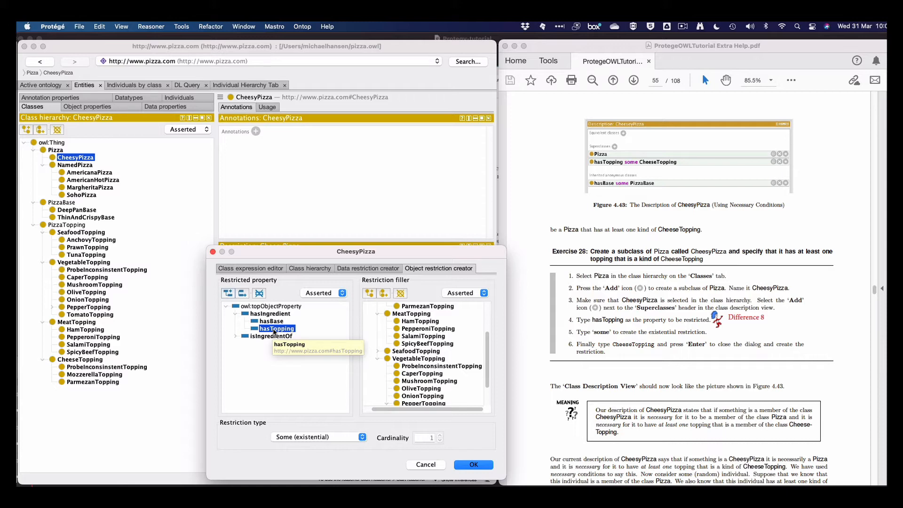
click(363, 437)
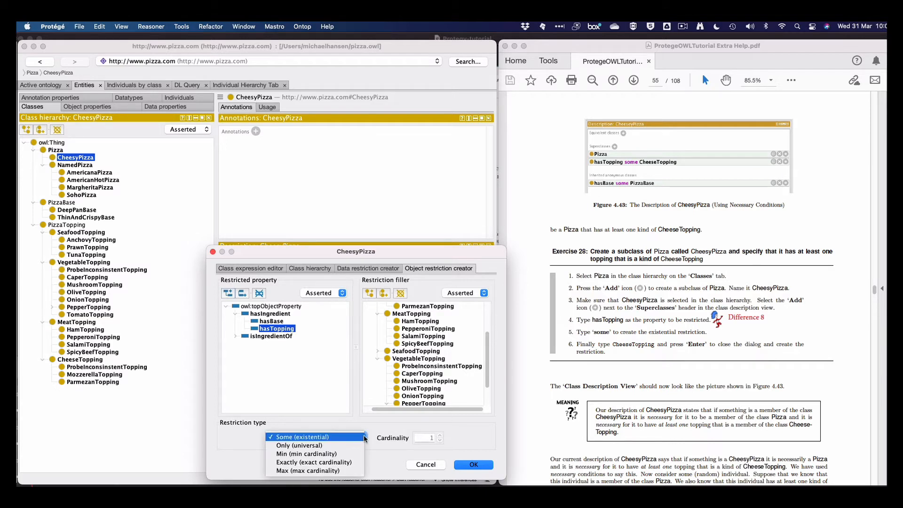
click(353, 454)
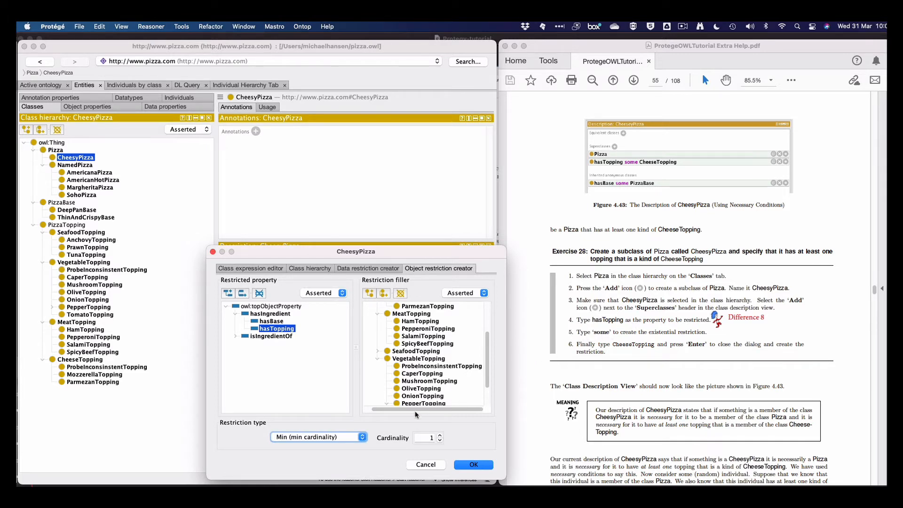
click(362, 438)
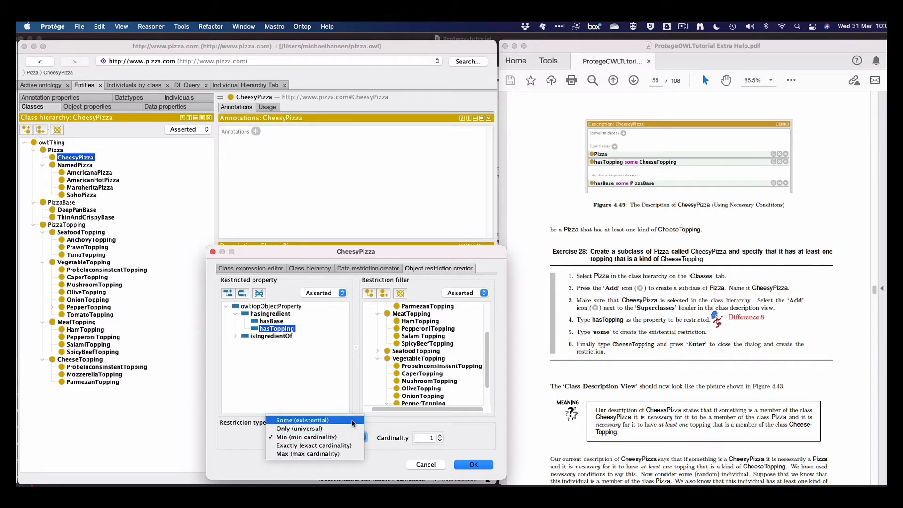
click(352, 421)
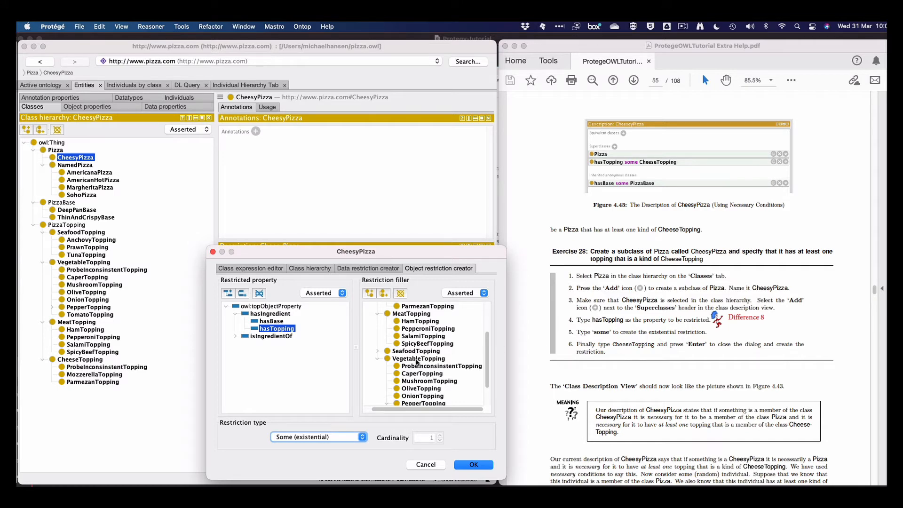
Step: Choose CheeseTopping as the restriction filler and add hasTopping some CheeseTopping to CheesyPizza
scroll(416, 362, up, 3)
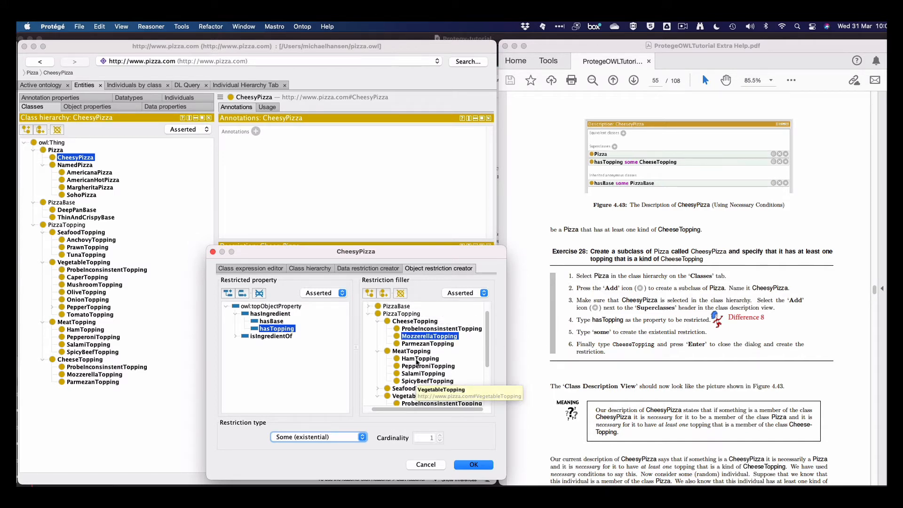
click(414, 320)
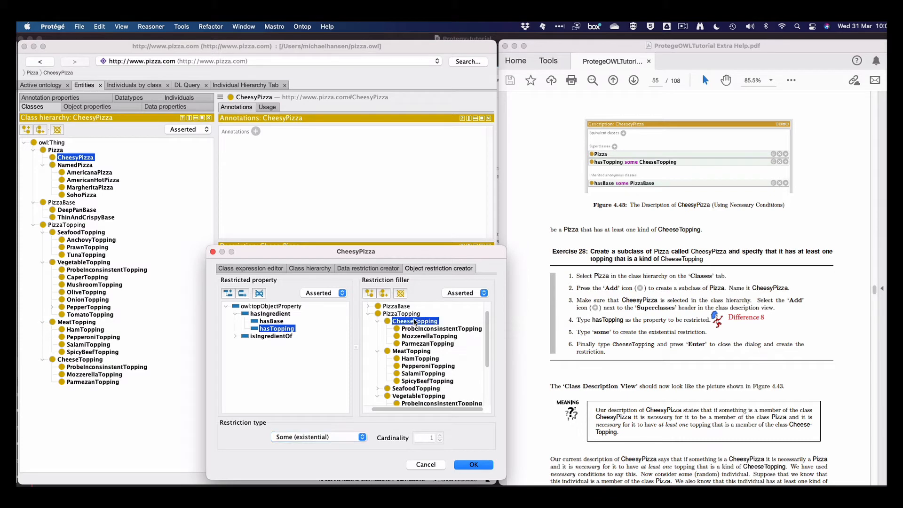
click(473, 464)
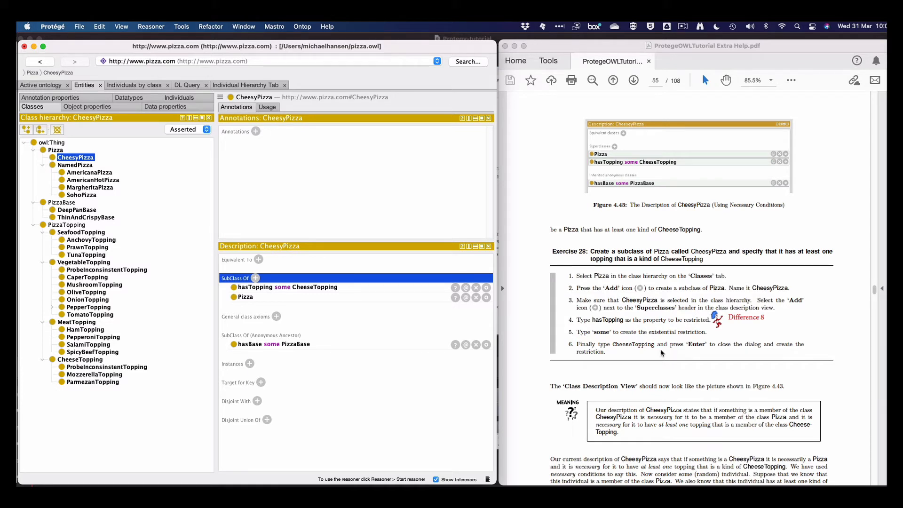
Step: Follow Exercise 29 in the tutorial PDF and convert the CheesyPizza class to a defined class
scroll(662, 352, down, 5)
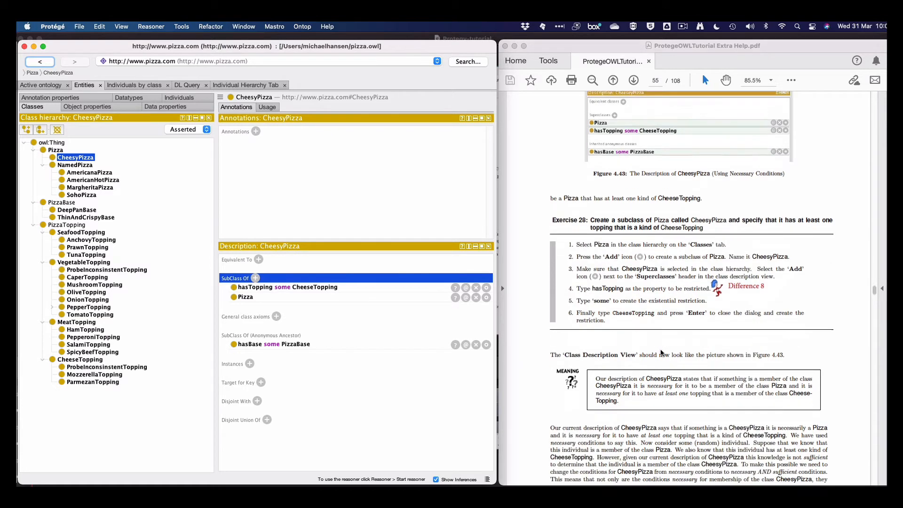
scroll(661, 353, down, 10)
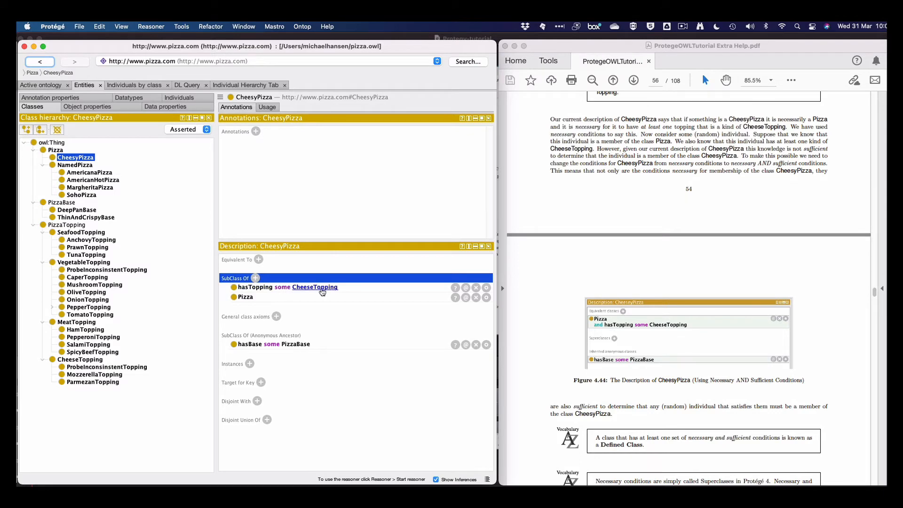
scroll(603, 278, down, 1)
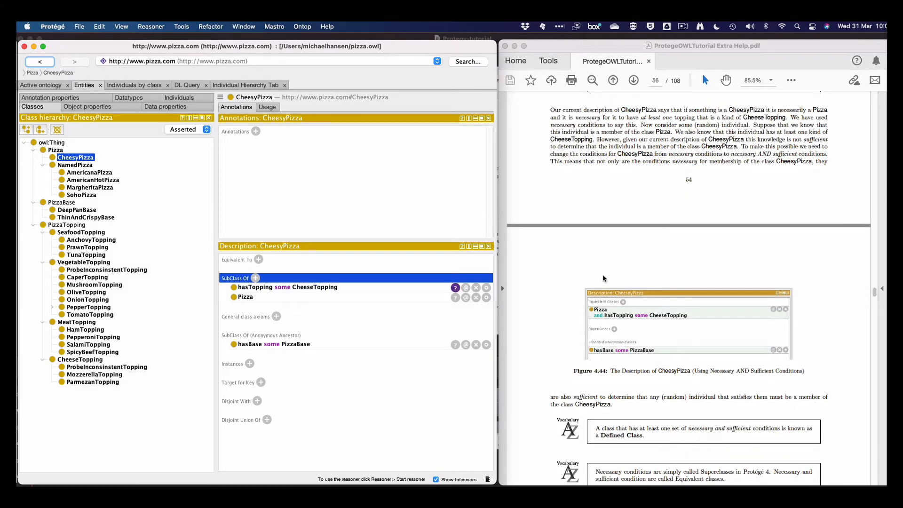
scroll(602, 278, down, 10)
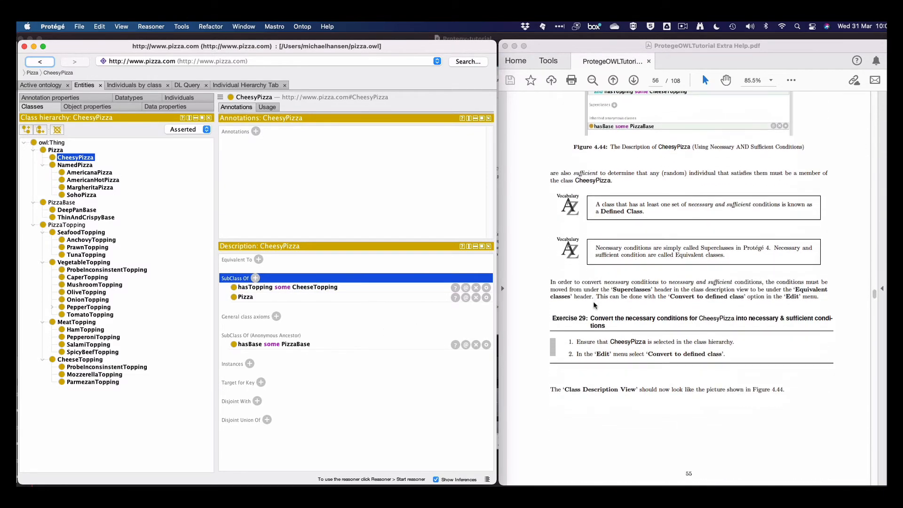
scroll(595, 305, down, 3)
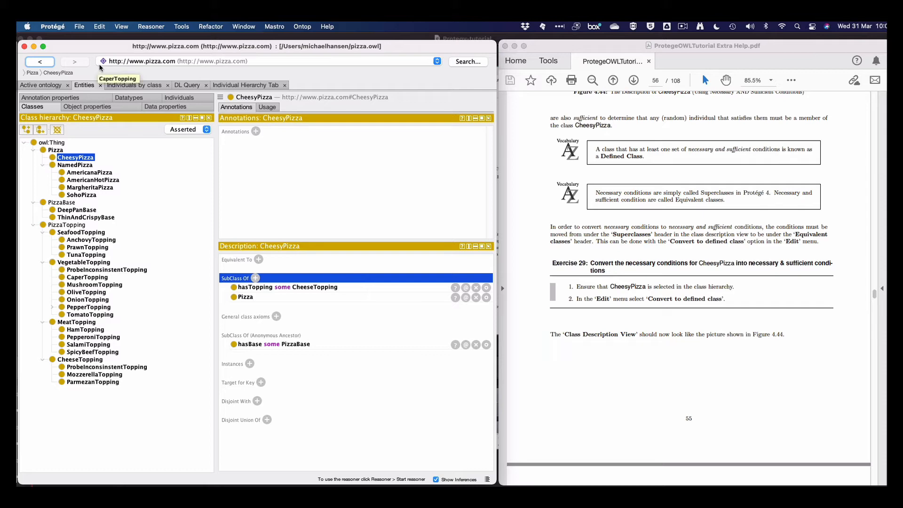
click(100, 27)
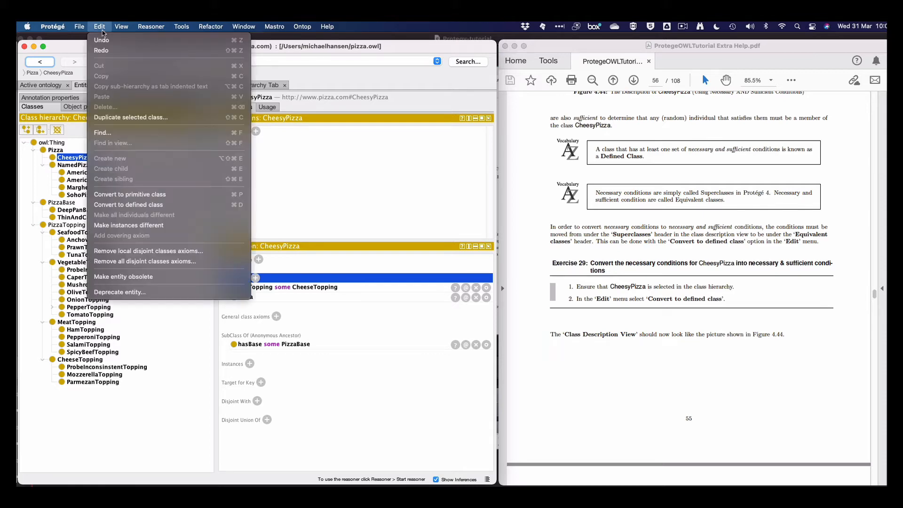
click(141, 205)
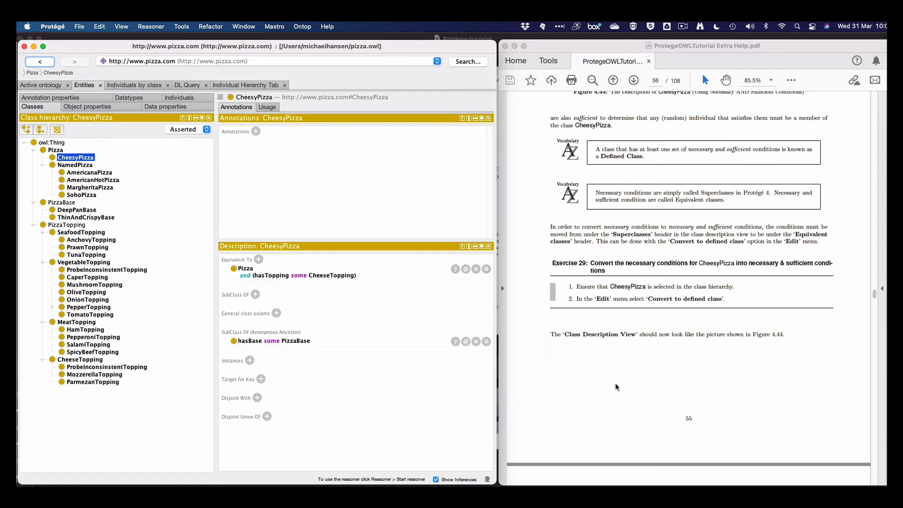
Step: Read on to Exercise 30 in the tutorial and start the Pellet reasoner to classify the ontology
scroll(615, 386, down, 10)
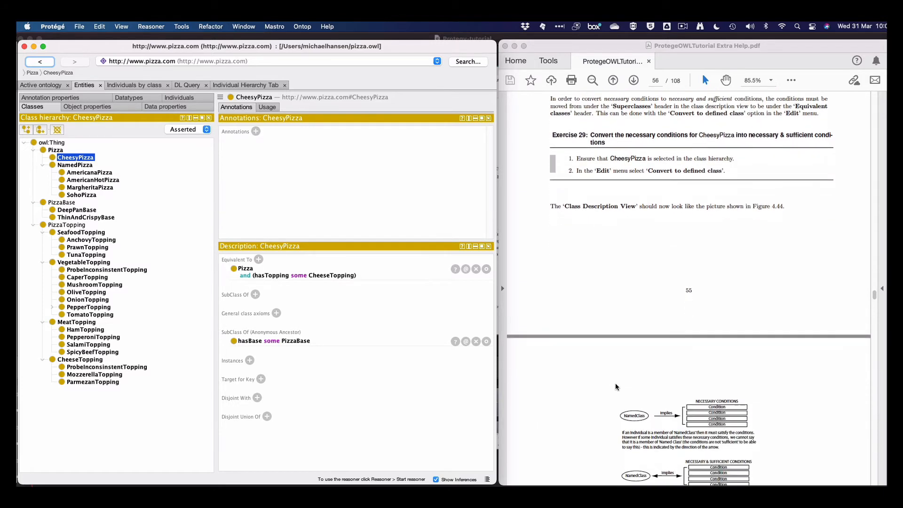
scroll(615, 385, down, 2)
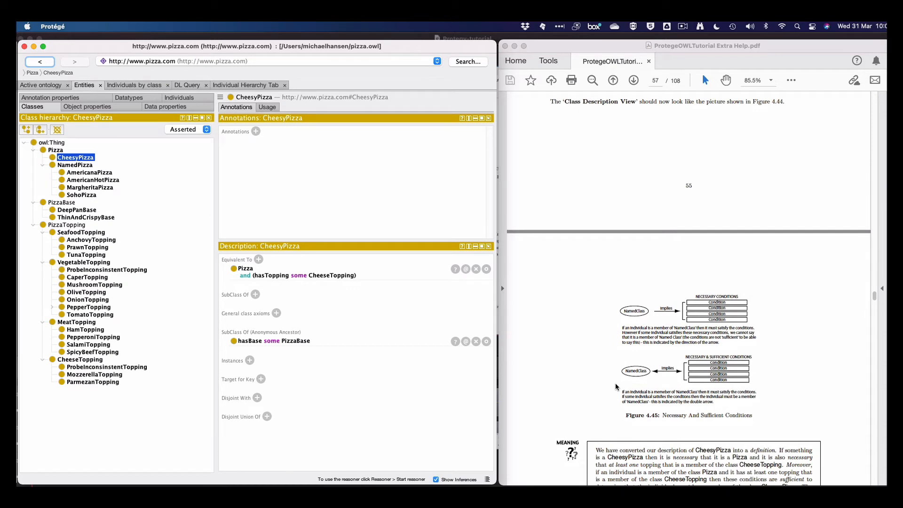
scroll(615, 383, down, 1)
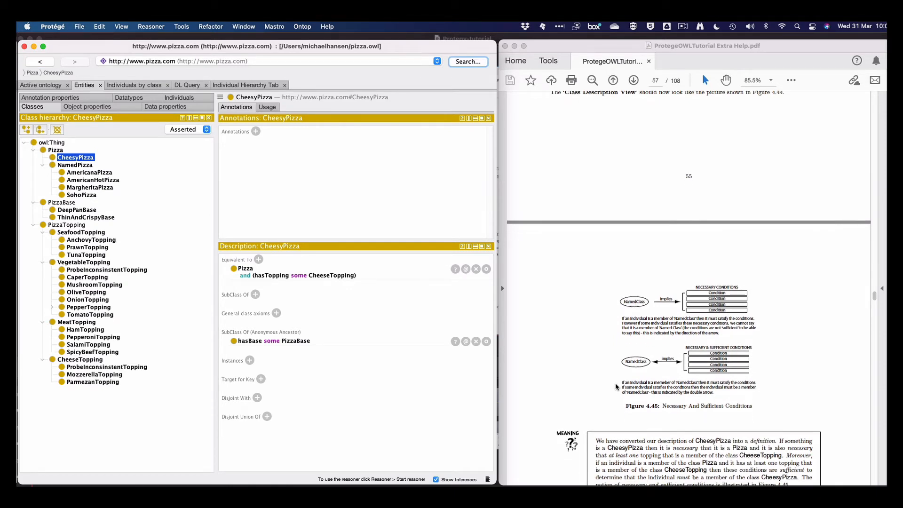
scroll(615, 383, down, 10)
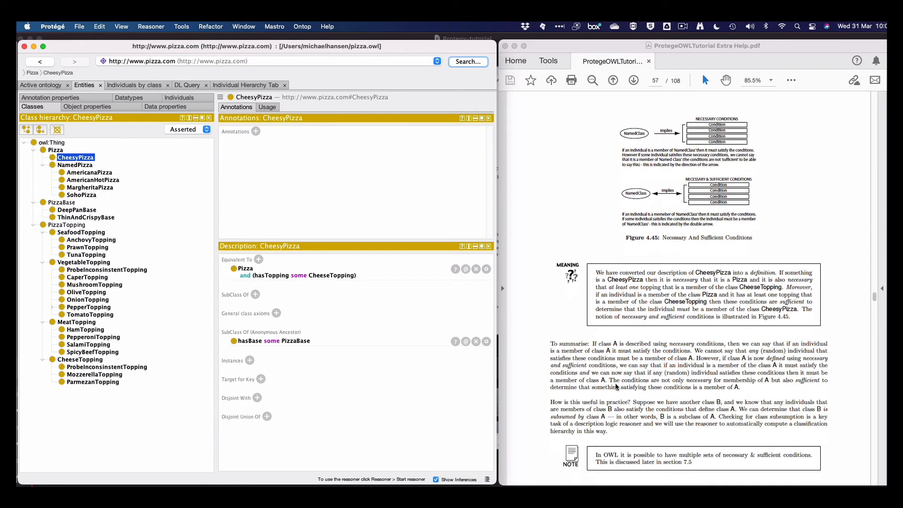
scroll(616, 383, down, 15)
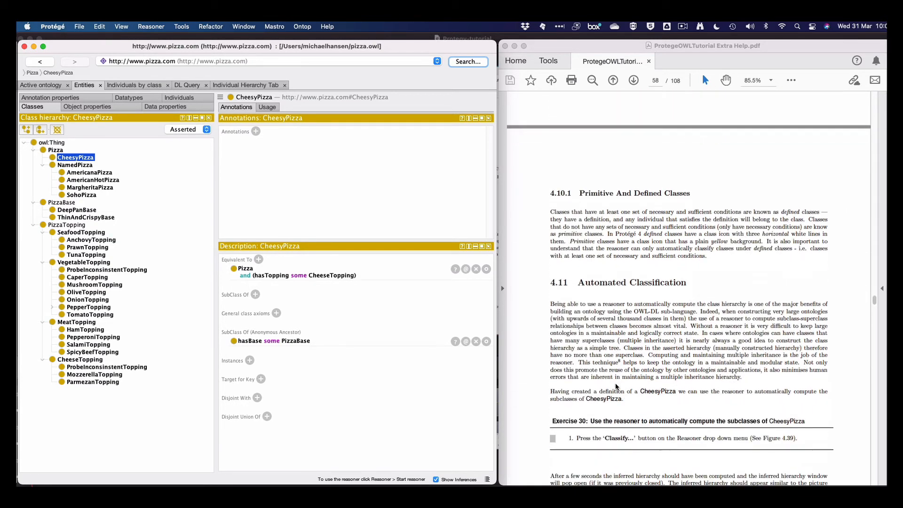
scroll(615, 383, down, 4)
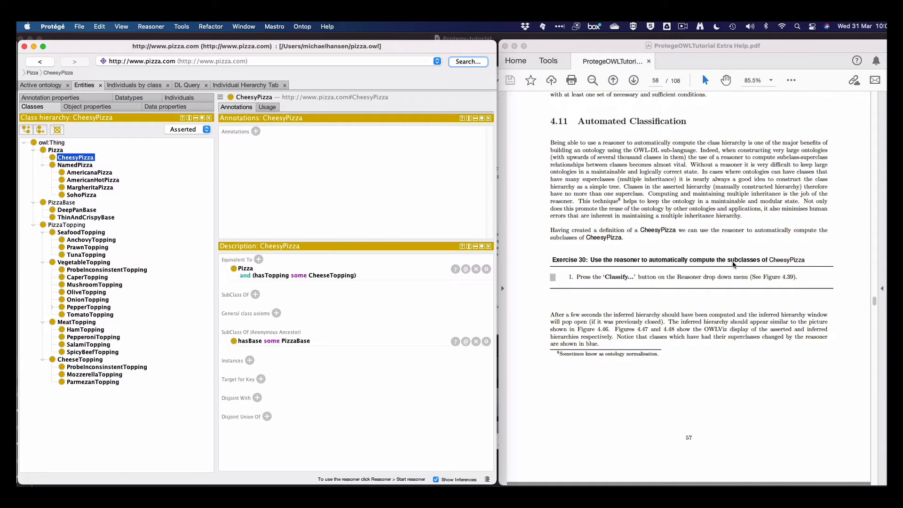
scroll(726, 269, down, 1)
scroll(726, 268, down, 2)
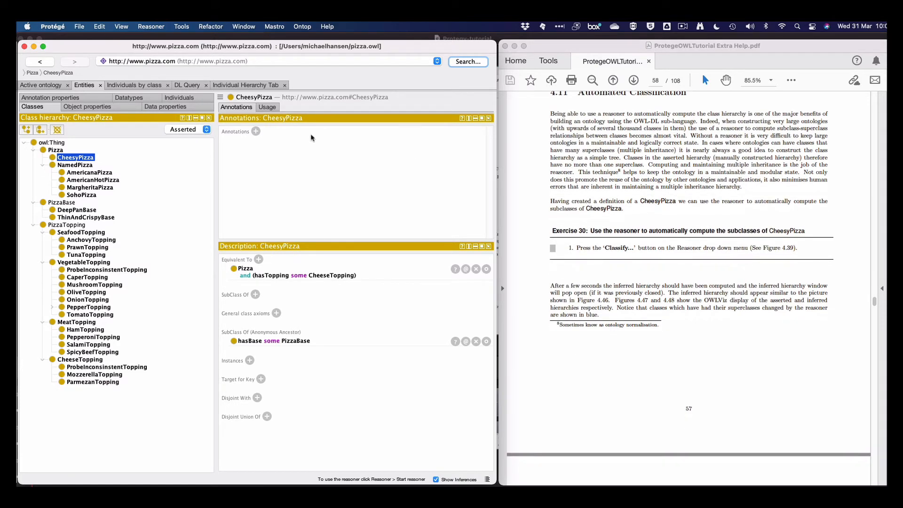
click(153, 27)
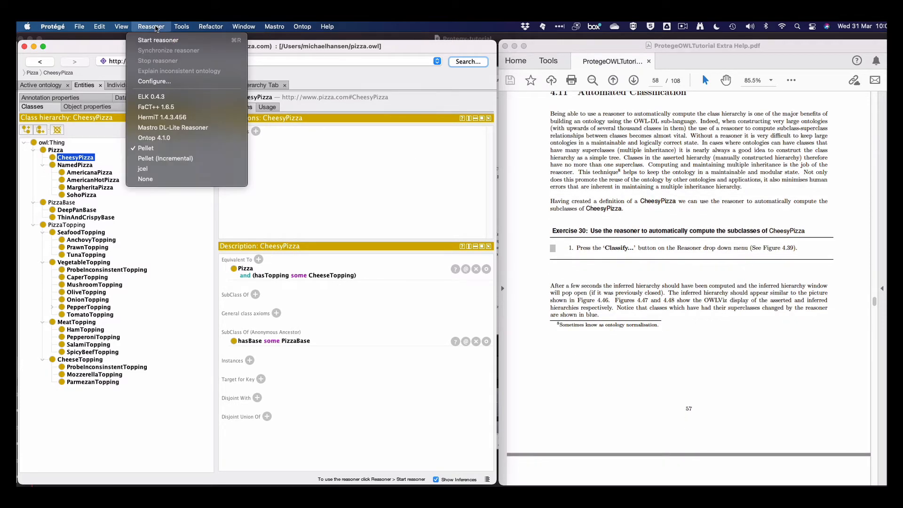
click(153, 42)
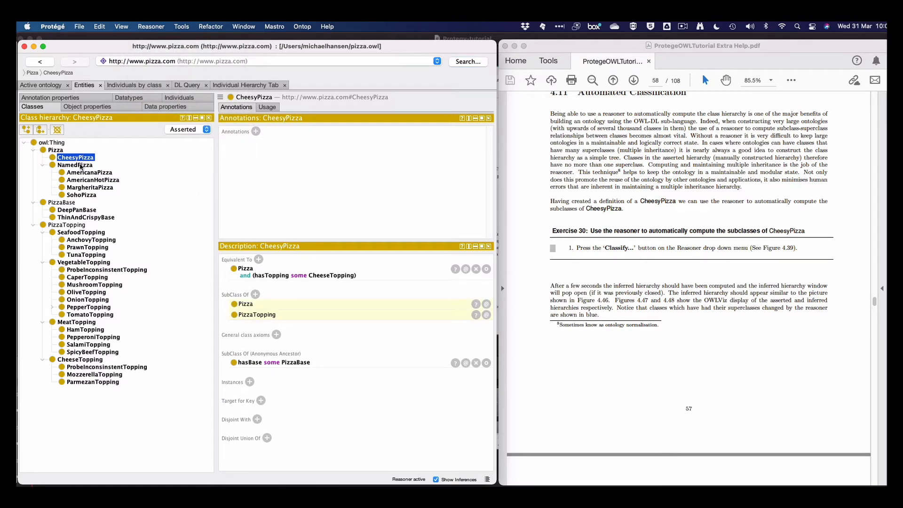
Step: Show the inferred class hierarchy and expand CheesyPizza to reveal its computed subclasses
click(179, 130)
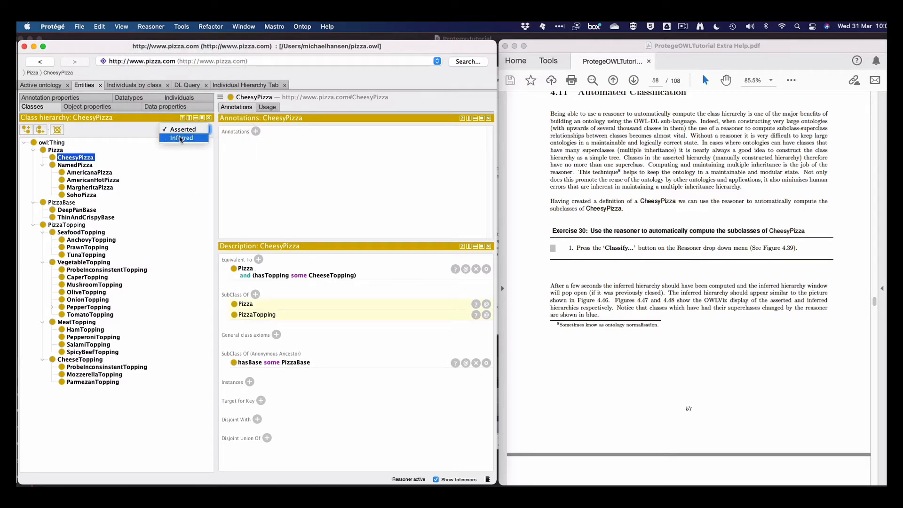
click(179, 138)
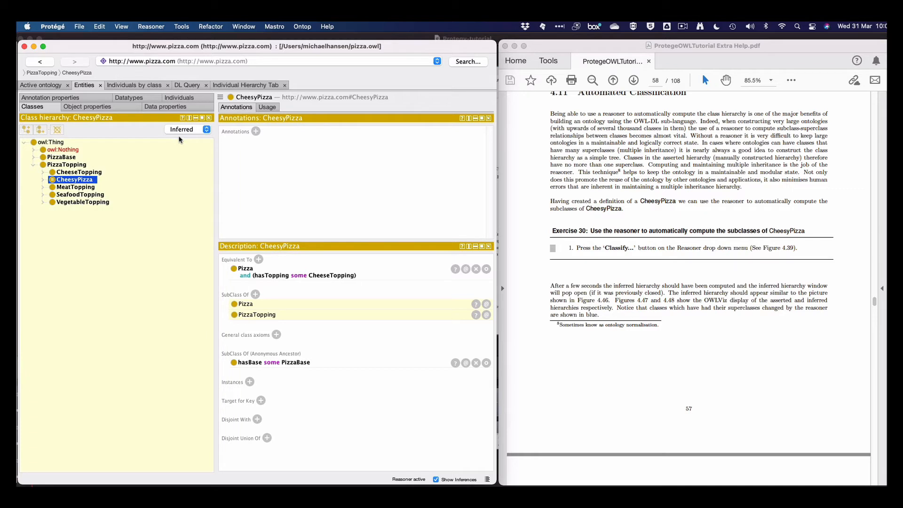
click(44, 181)
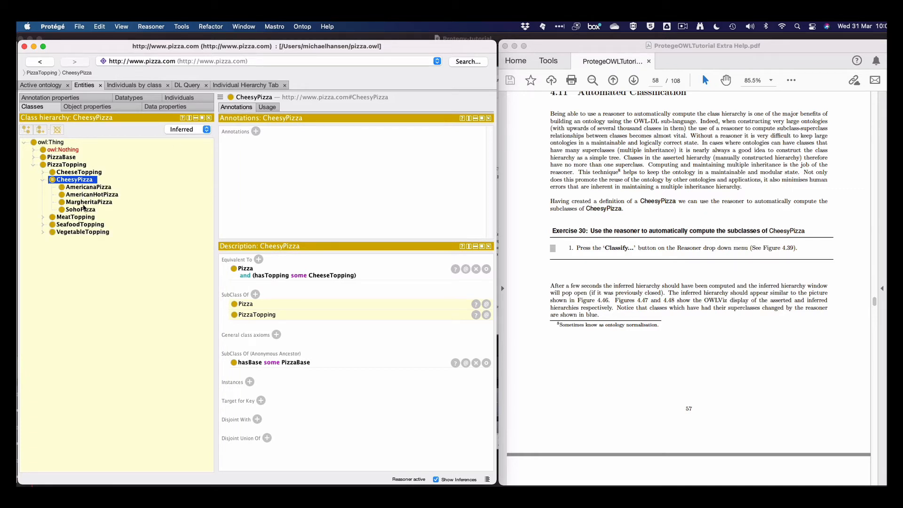
Step: Examine the descriptions of AmericanaPizza, AmericanHotPizza, MargheritaPizza and SohoPizza under CheesyPizza, ending on CheesyPizza itself
click(85, 189)
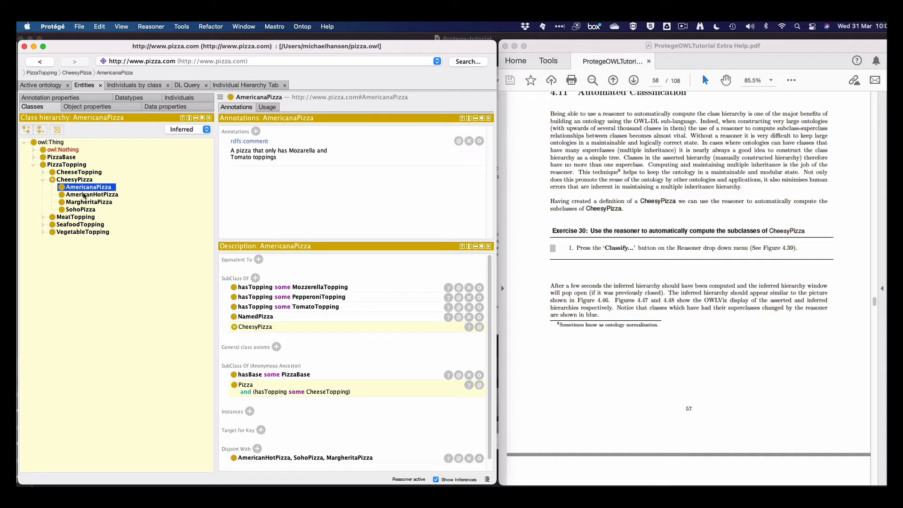
click(85, 195)
click(85, 202)
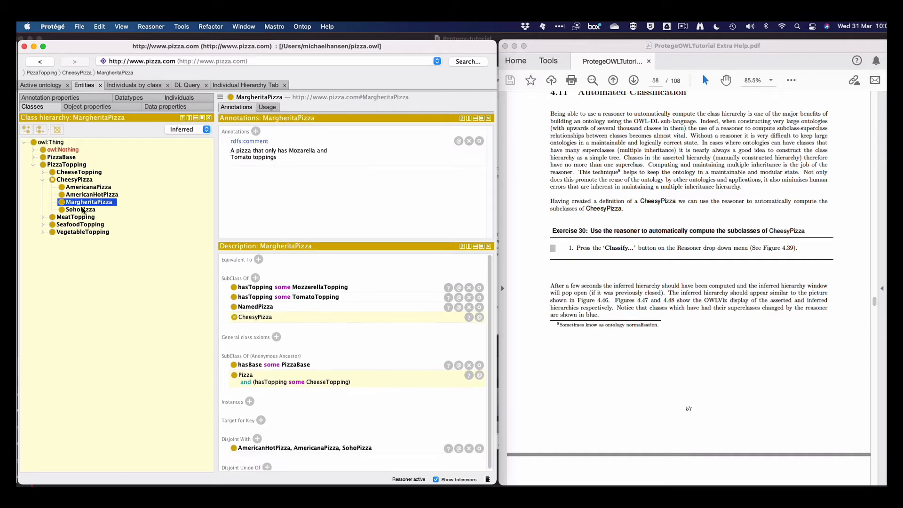
click(84, 211)
click(81, 188)
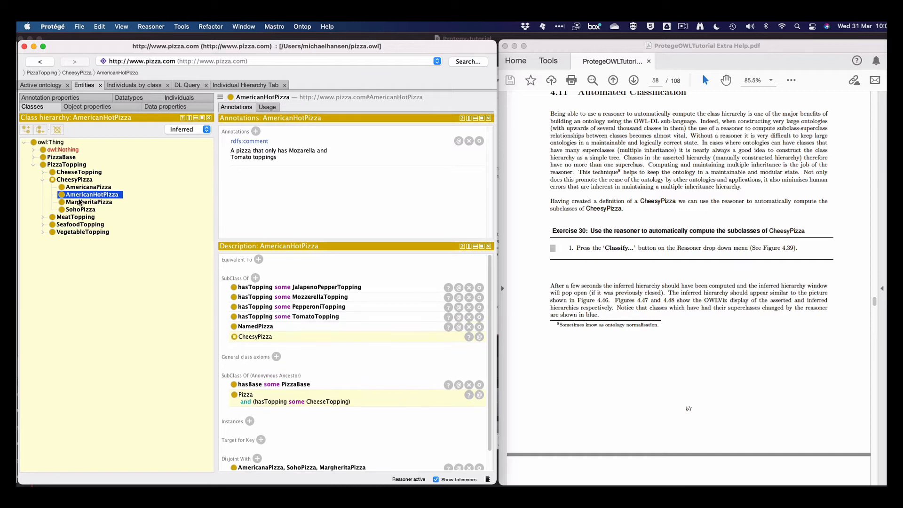
click(82, 203)
click(78, 188)
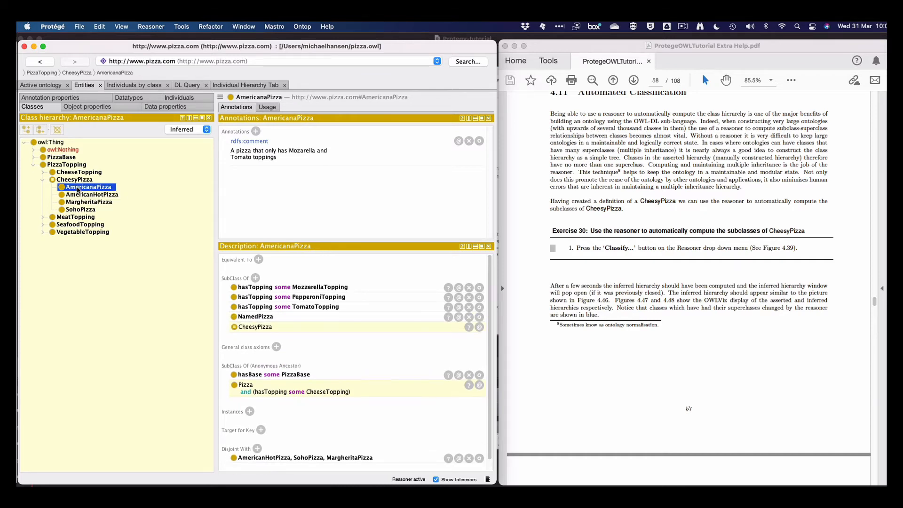
click(76, 180)
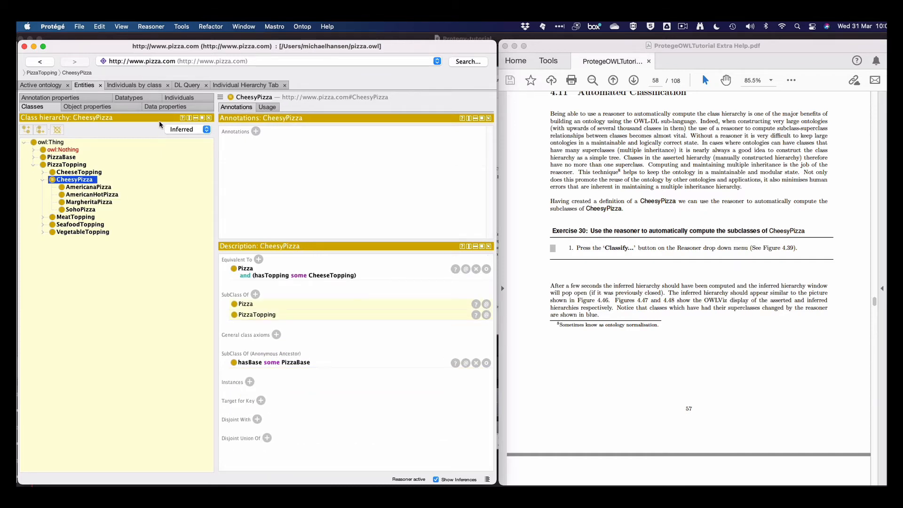
Step: Keep the inferred hierarchy displayed and review the four named pizzas classified under CheesyPizza once more
click(187, 130)
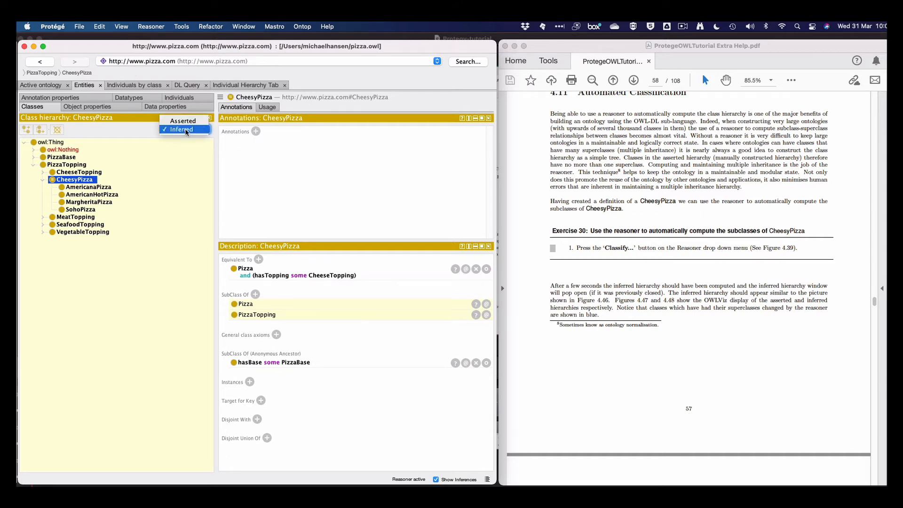
click(184, 130)
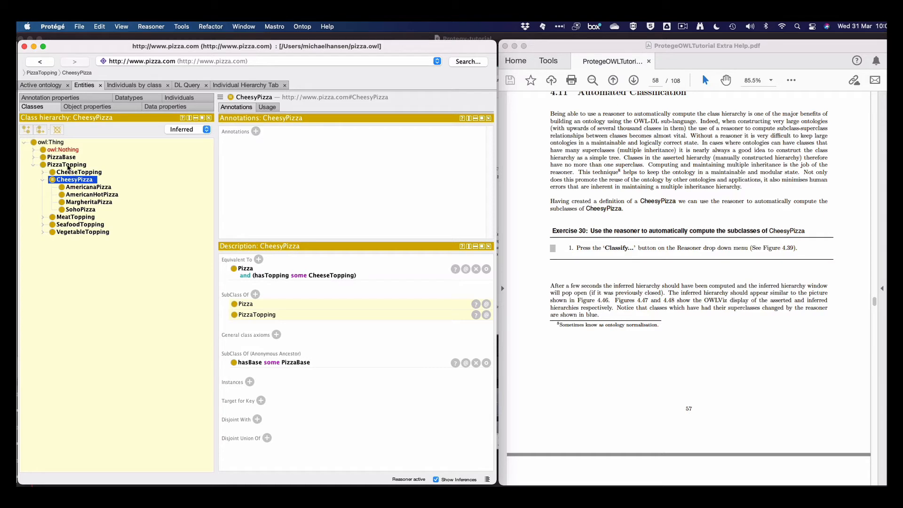
click(72, 188)
click(75, 196)
click(75, 208)
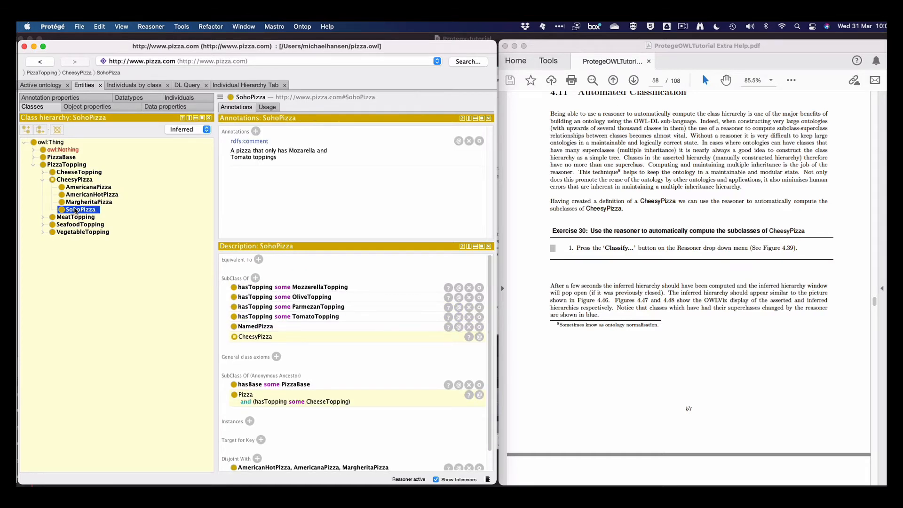
click(74, 202)
click(74, 195)
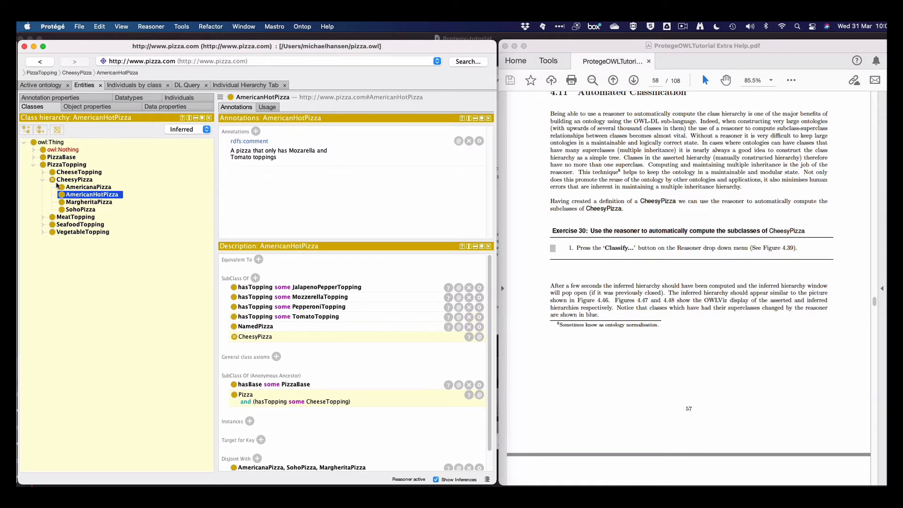
Step: Return the class hierarchy to the asserted view with CheesyPizza selected, and stop the reasoner
click(188, 130)
click(184, 121)
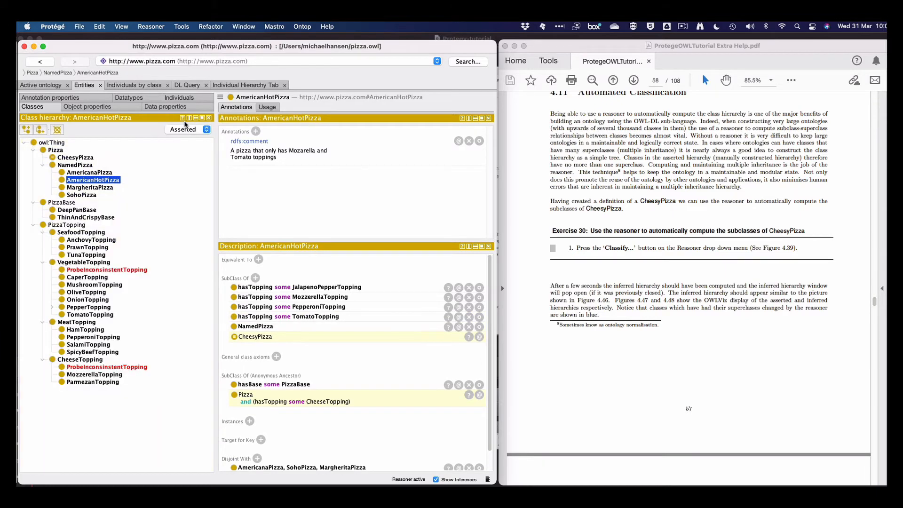
click(73, 158)
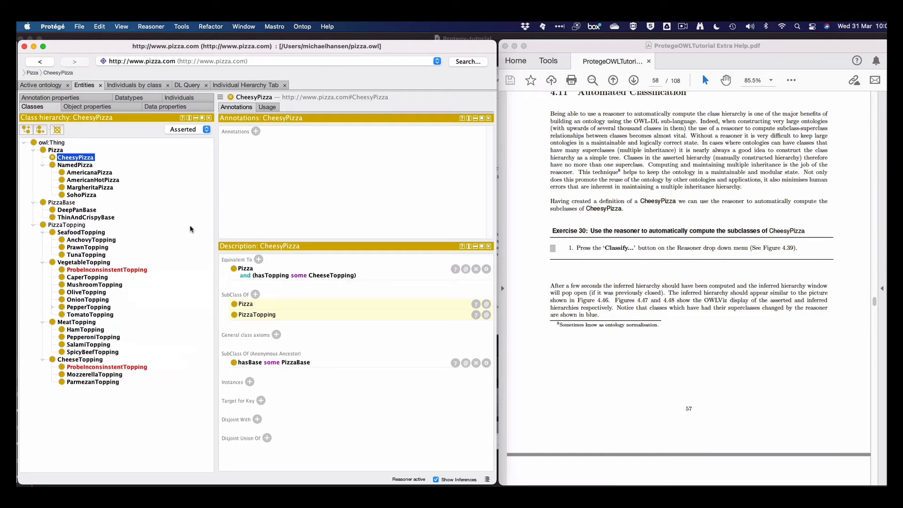
click(151, 27)
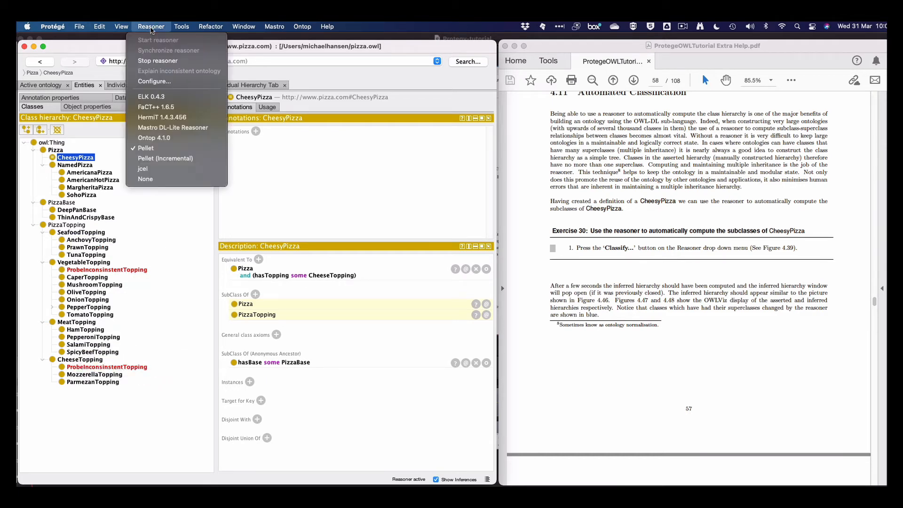
click(149, 58)
Step: Follow the tutorial to Exercise 31 and create a subclass of Pizza named VegetarianPizza
scroll(625, 381, down, 10)
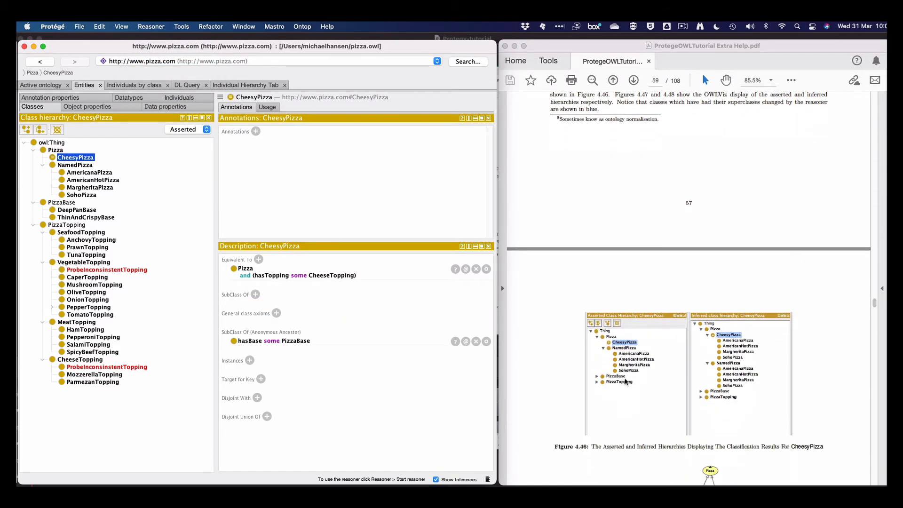
scroll(625, 380, down, 12)
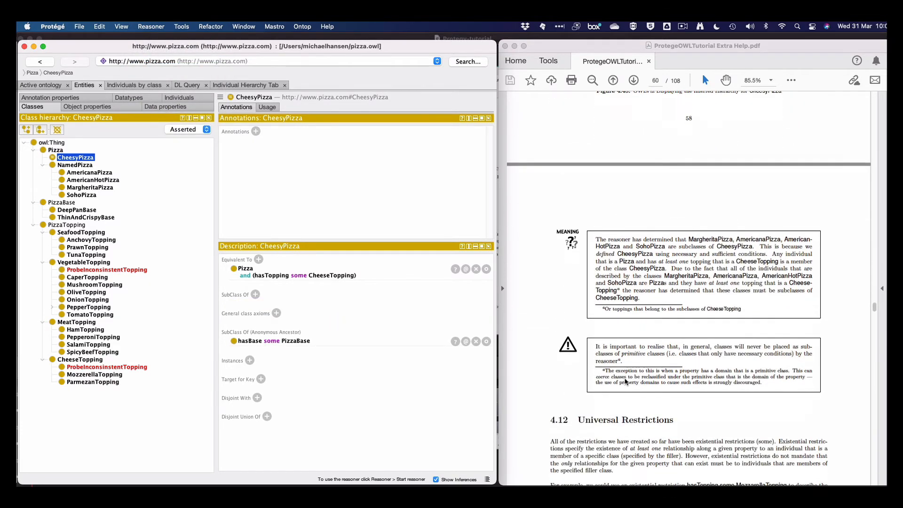
scroll(625, 381, down, 12)
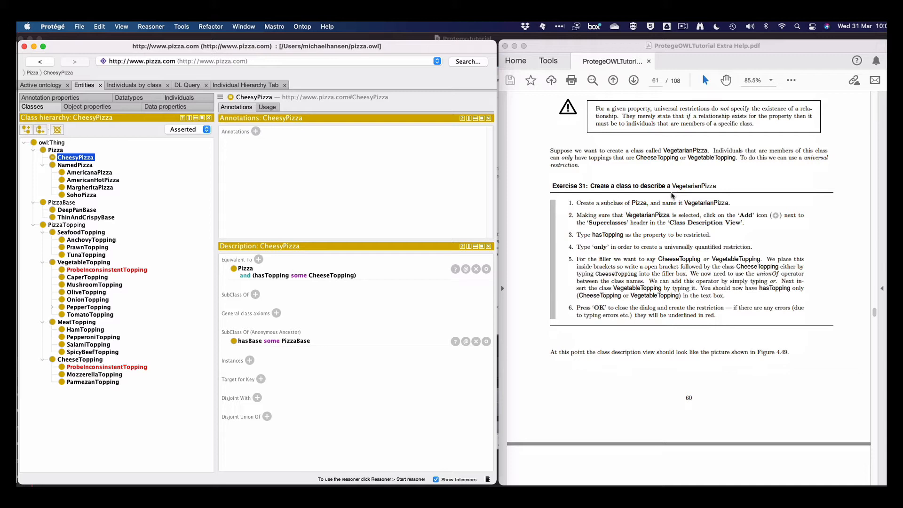
click(57, 150)
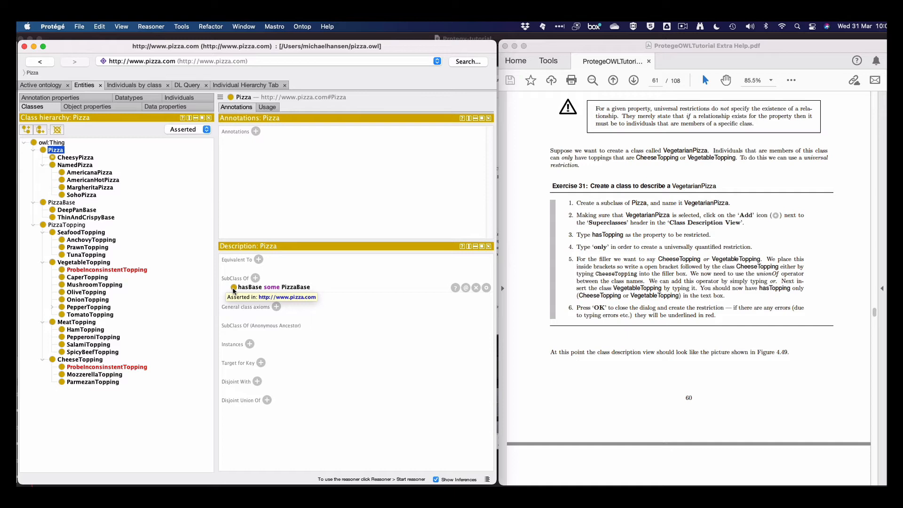
click(26, 130)
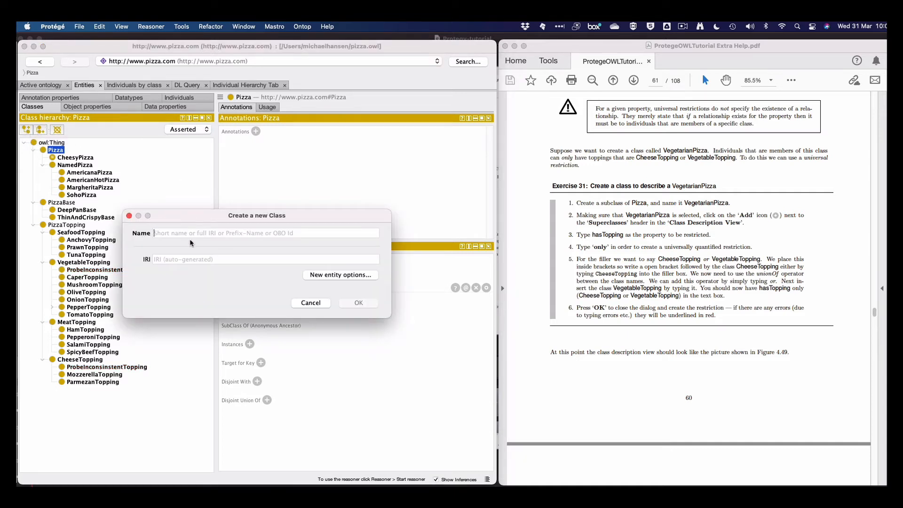
text(Vegerati)
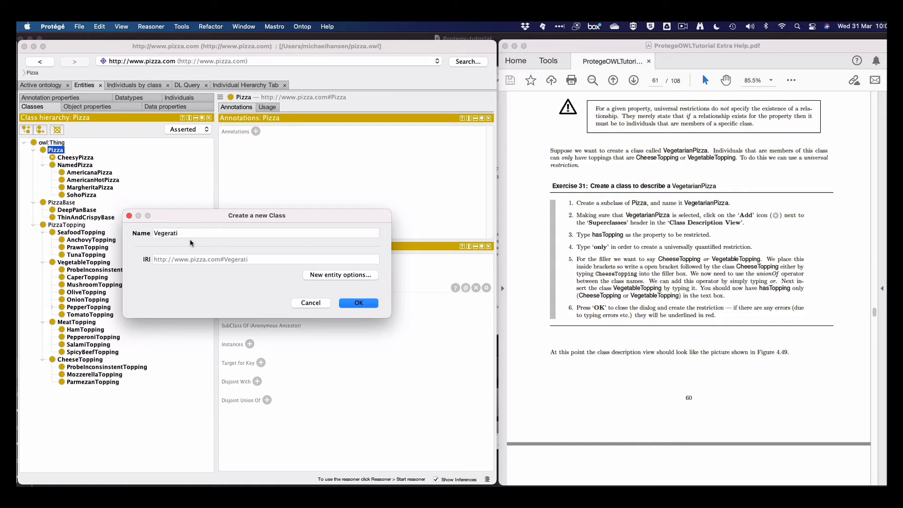
text(anPizza)
click(171, 233)
key(BackSpace)
text(t)
click(177, 234)
click(359, 304)
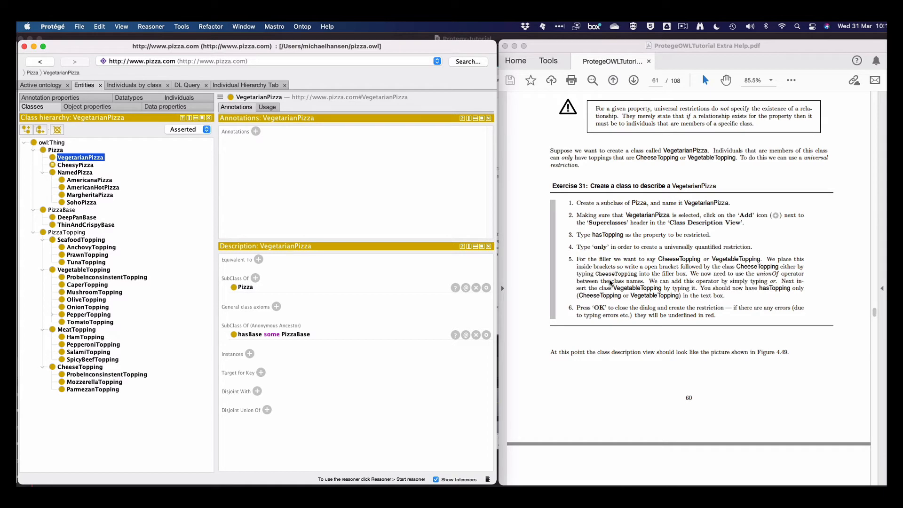
Step: Start a new superclass expression for VegetarianPizza as free text, beginning with "hasTopping some"
scroll(610, 282, down, 10)
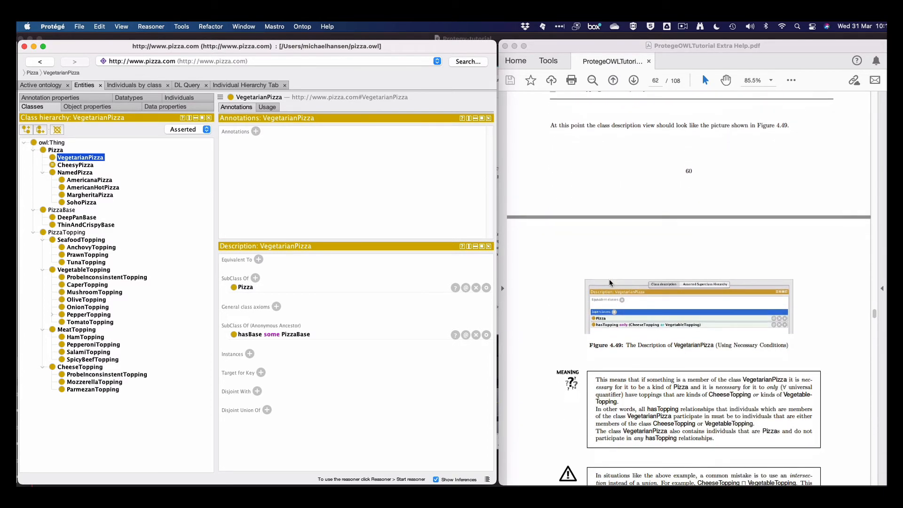
scroll(609, 279, up, 10)
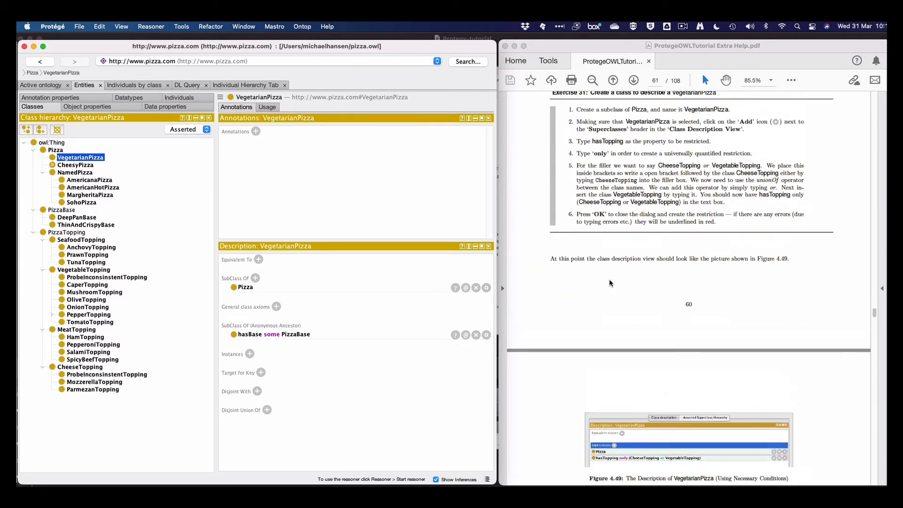
click(254, 278)
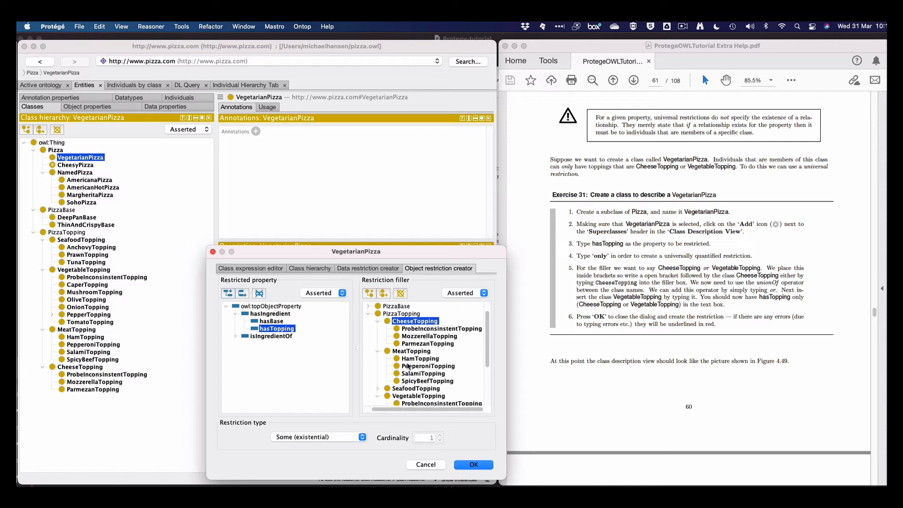
scroll(366, 320, down, 2)
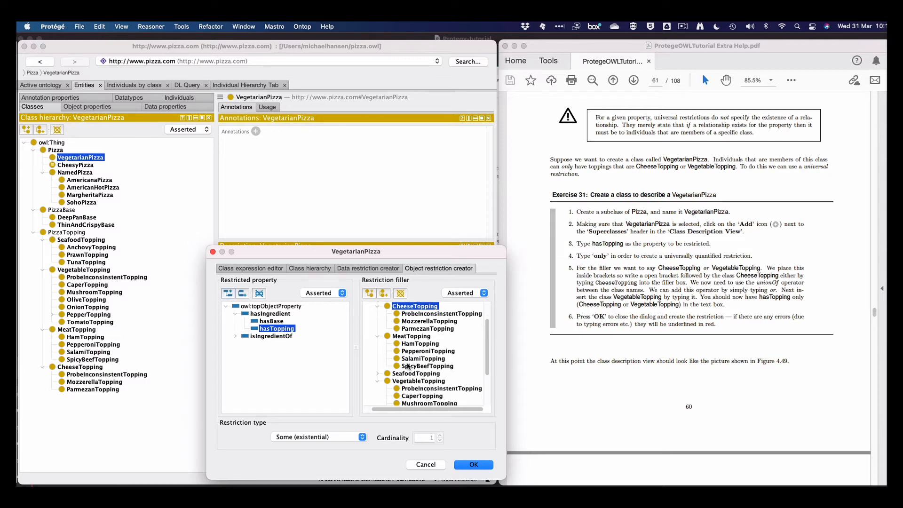
click(245, 268)
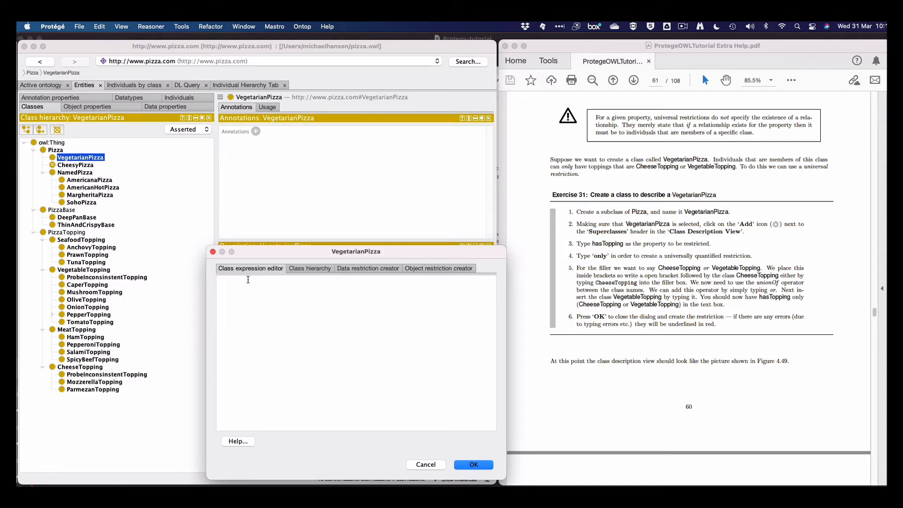
text(has)
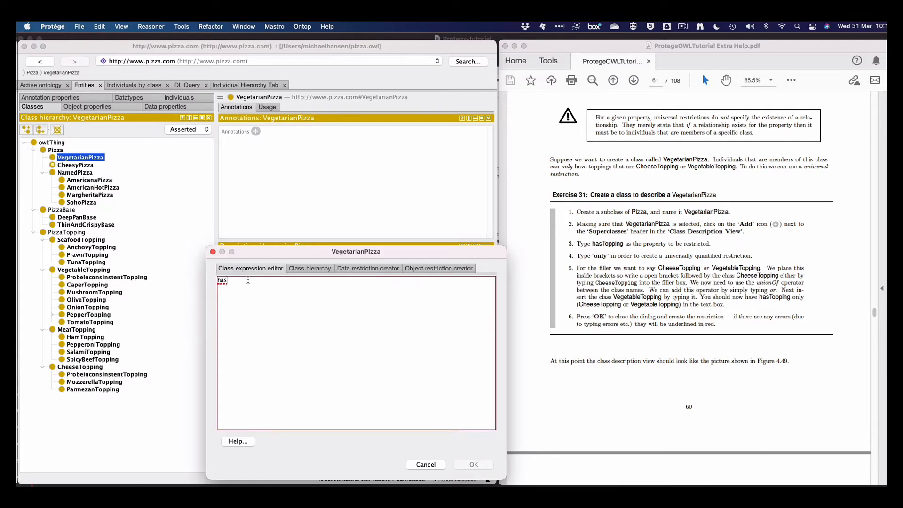
text(Topping o)
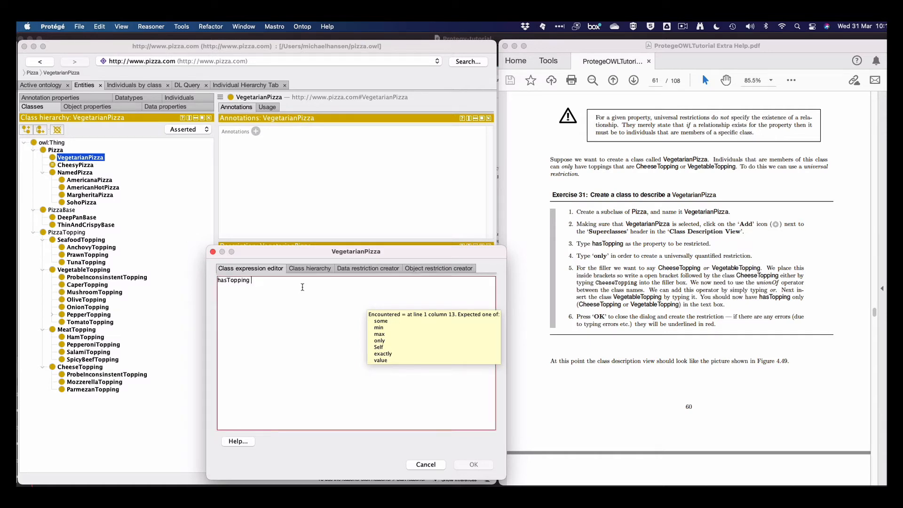
text(some)
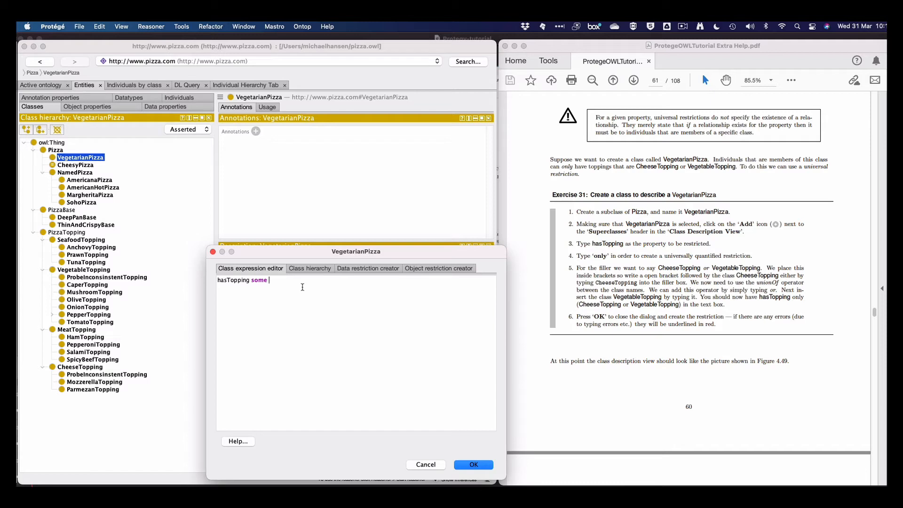
Step: Complete the expression's filler with "CheeseTopping or VegetableTopping", correcting the spelling of the vegetable class
text( Cheese)
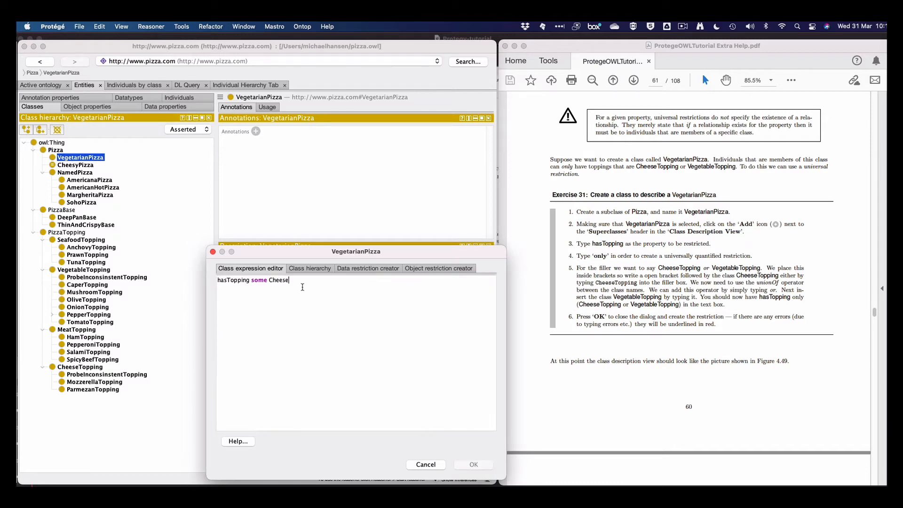
text(Topping or )
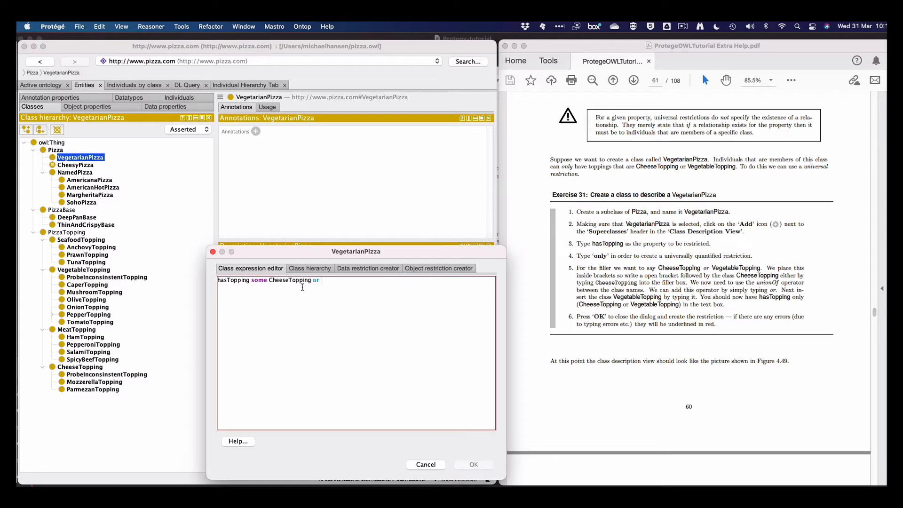
text(V)
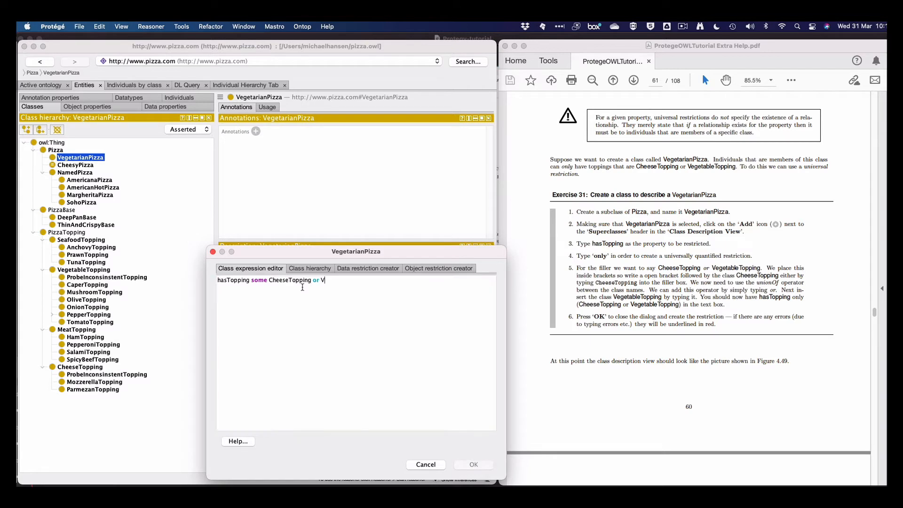
text(egertabl)
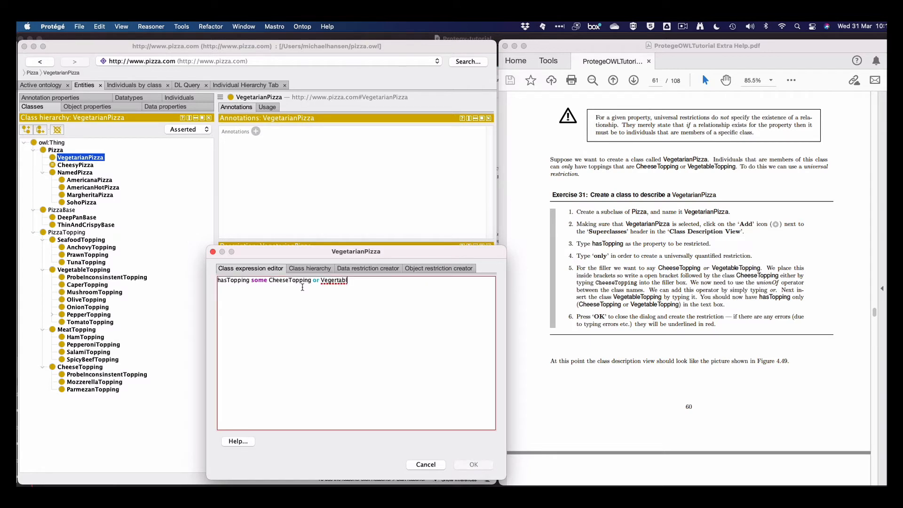
text(eTopping)
mouse_move(360, 279)
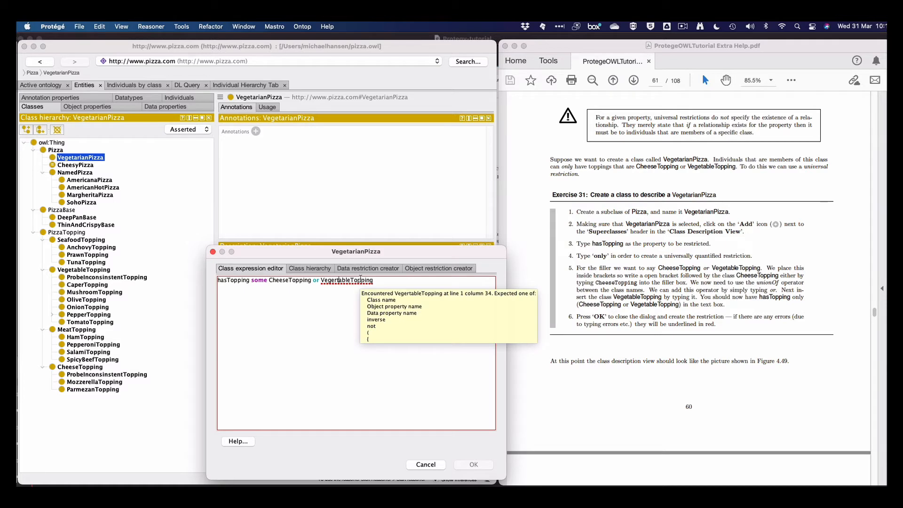
key(BackSpace)
text(t)
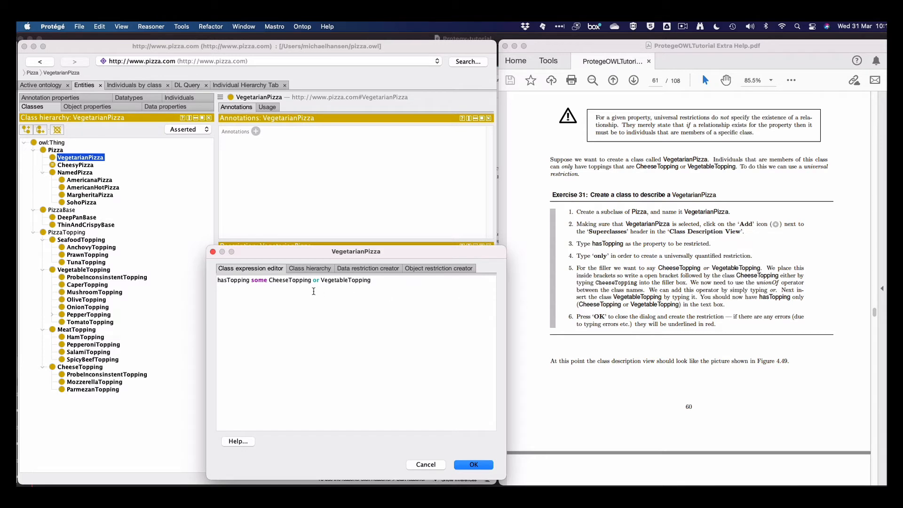
Step: Replace the quantifier "some" with "only" in the hasTopping expression
click(267, 281)
key(BackSpace)
key(BackSpace)
key(BackSpace)
key(BackSpace)
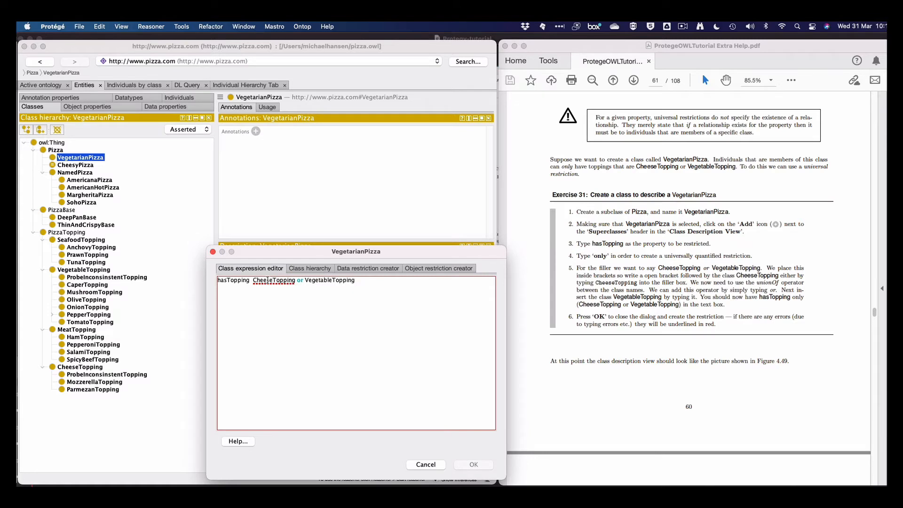
text(only)
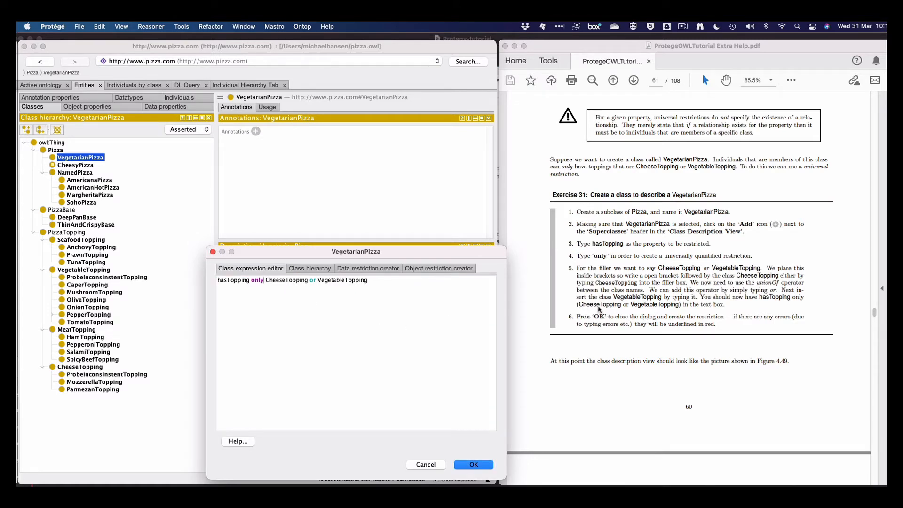
Step: Enclose "CheeseTopping or VegetableTopping" in parentheses and add the restriction to VegetarianPizza's superclasses
click(267, 280)
text(()
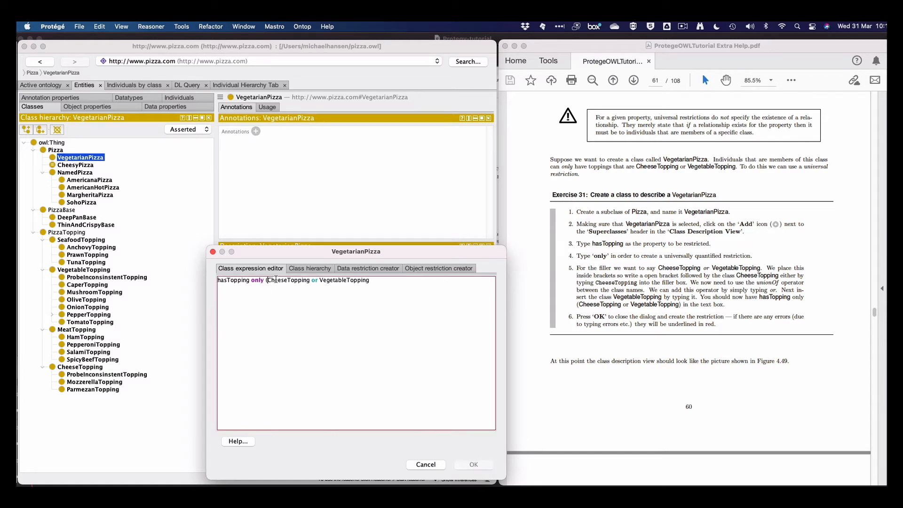
click(374, 281)
text())
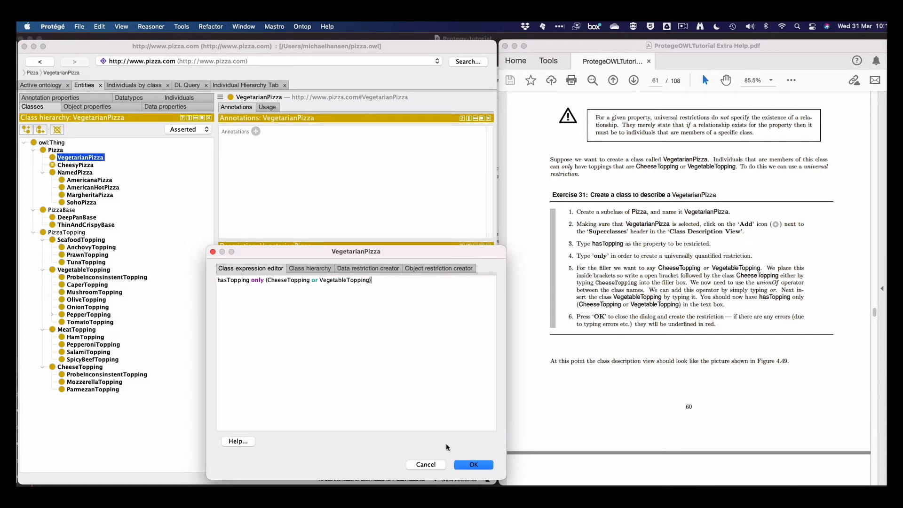
click(464, 462)
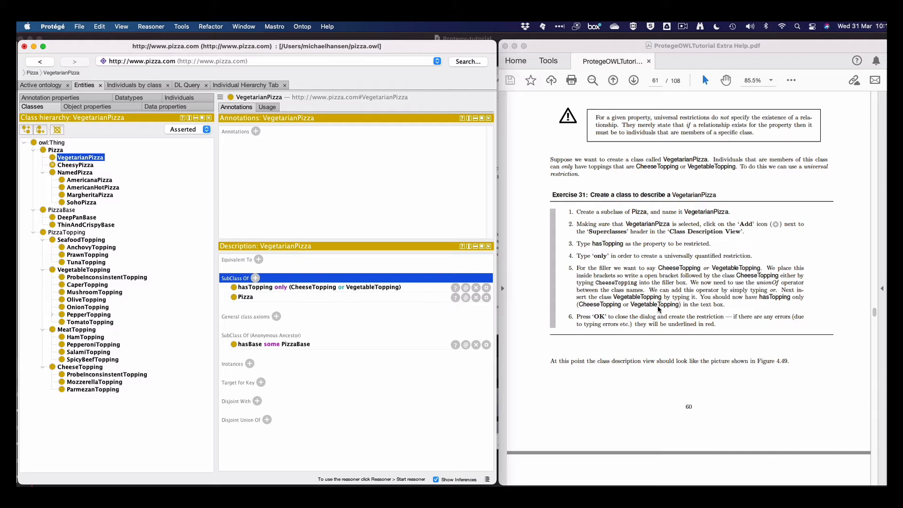
Step: Read the tutorial's notes on VegetarianPizza's necessary conditions and the Exercise 32 instructions with Figure 4.50
scroll(658, 305, down, 1)
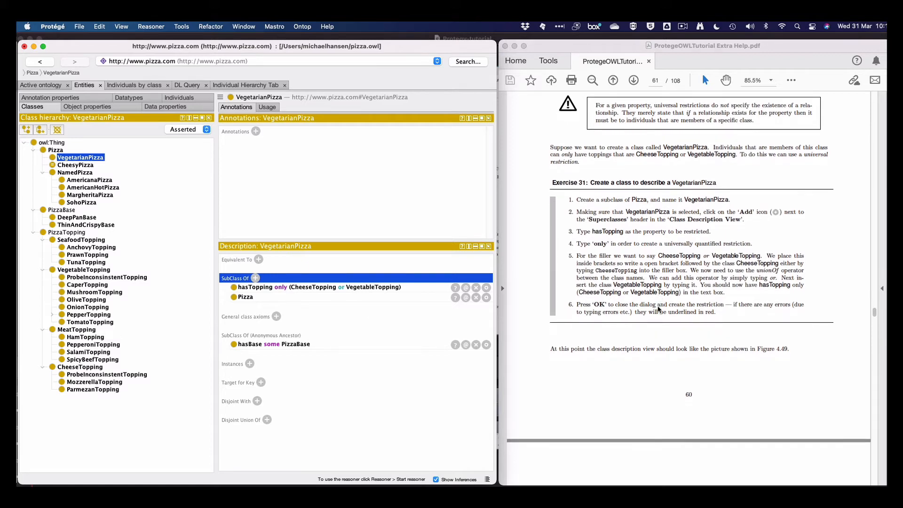
scroll(657, 308, down, 15)
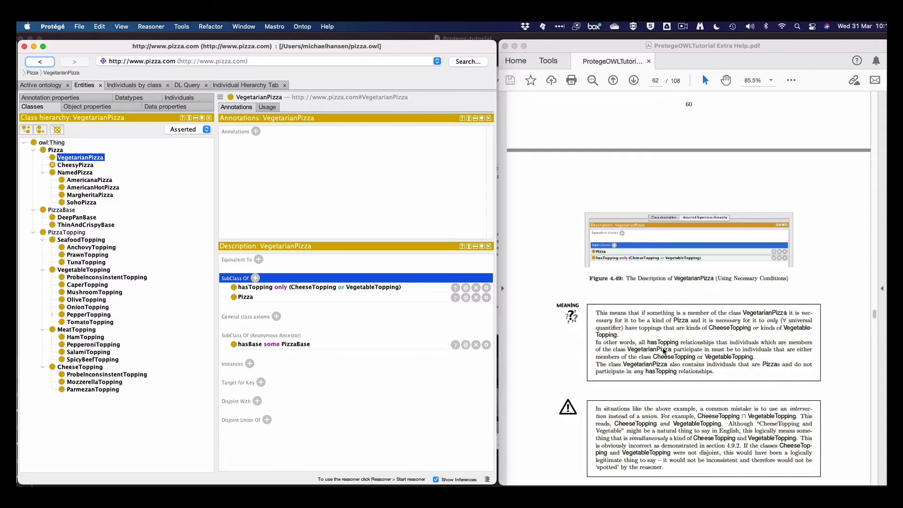
scroll(664, 350, down, 10)
scroll(663, 352, down, 3)
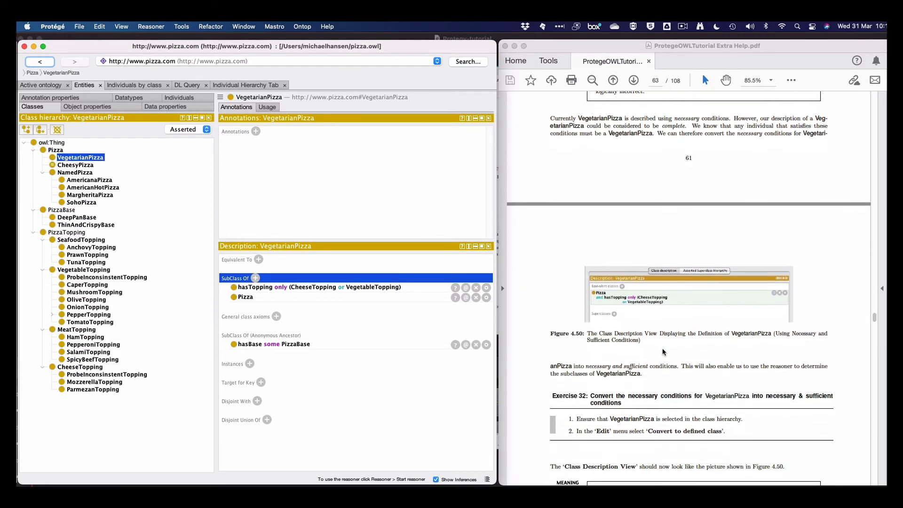
scroll(663, 352, down, 3)
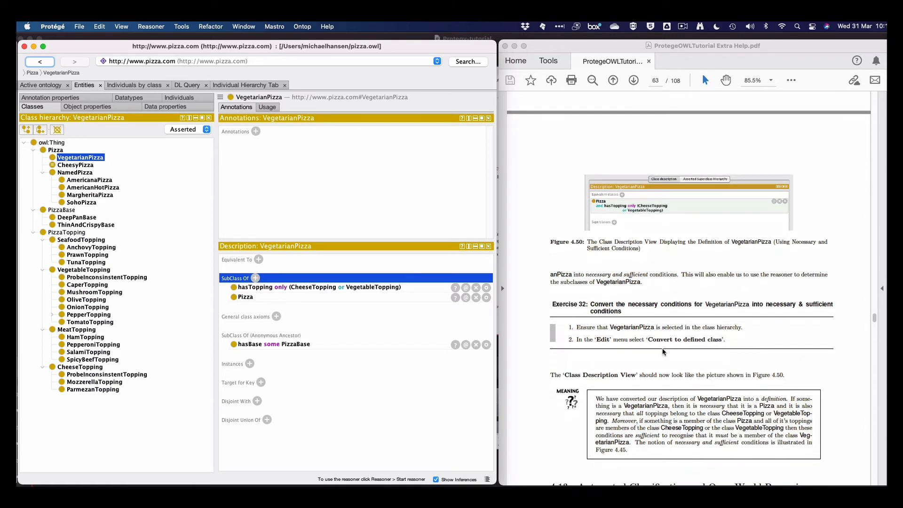
scroll(663, 352, up, 1)
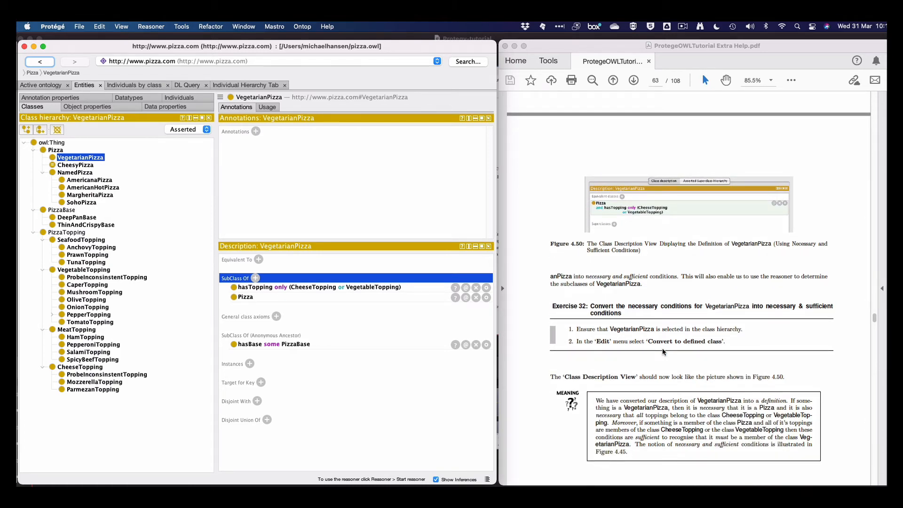
scroll(663, 352, down, 1)
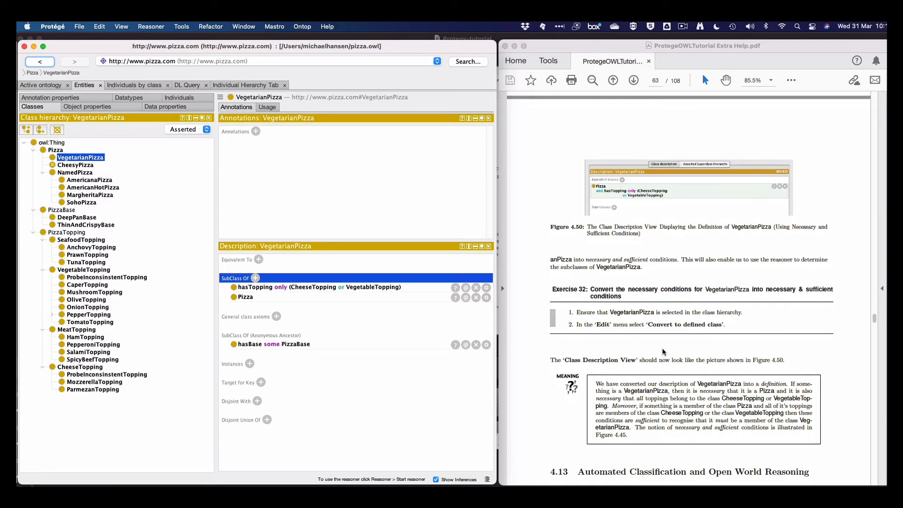
scroll(663, 352, up, 8)
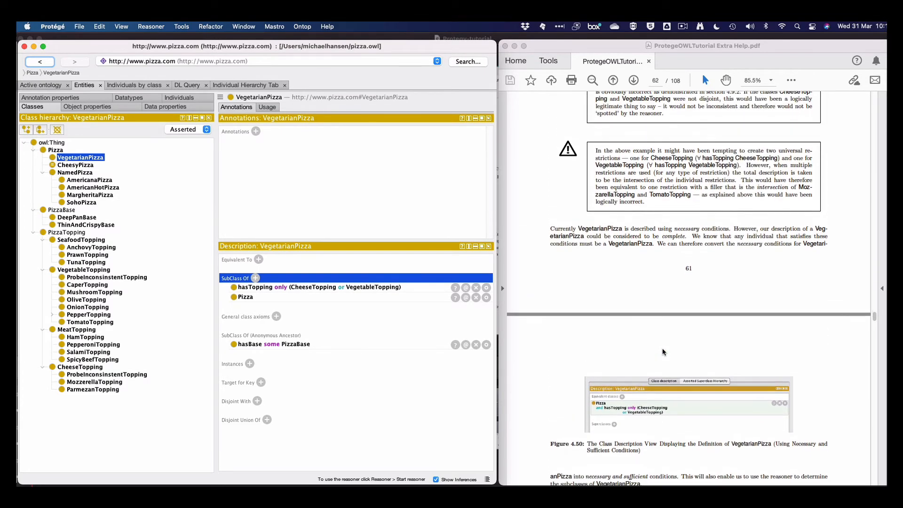
scroll(663, 352, down, 7)
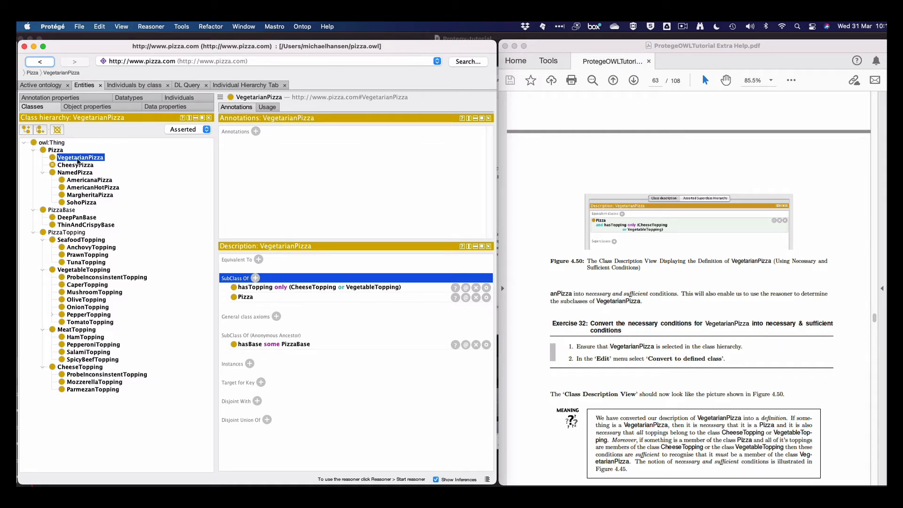
Step: Convert VegetarianPizza to a defined class
click(99, 27)
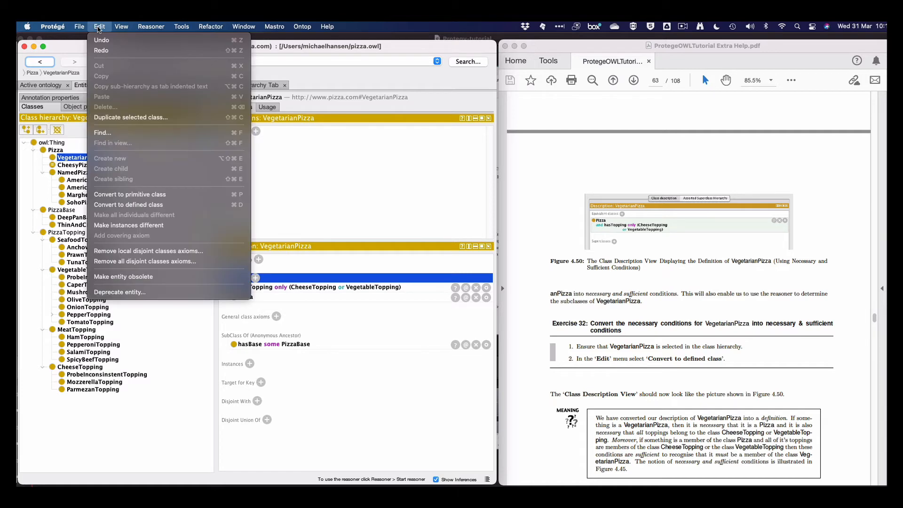
click(140, 205)
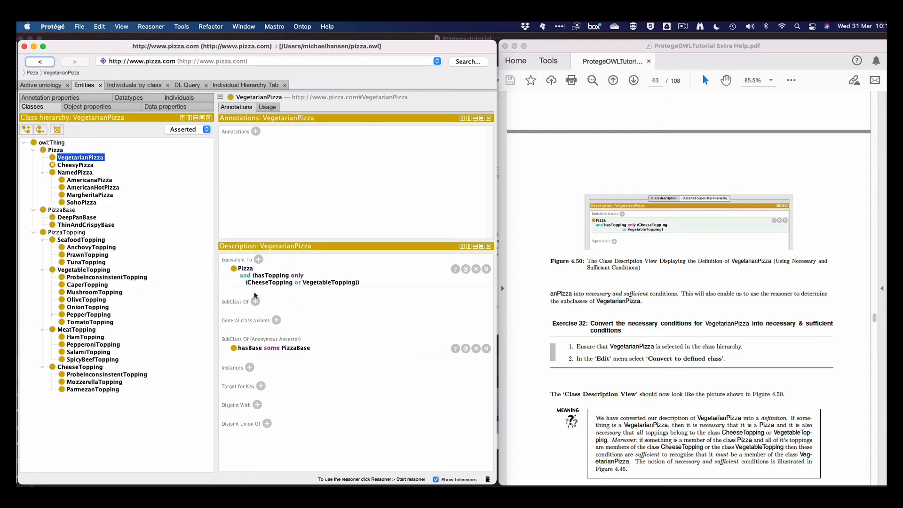
Step: Read the tutorial's section 4.13 on automated classification and open world reasoning, including the Exercise 33 instructions
key(Tab)
scroll(671, 395, down, 10)
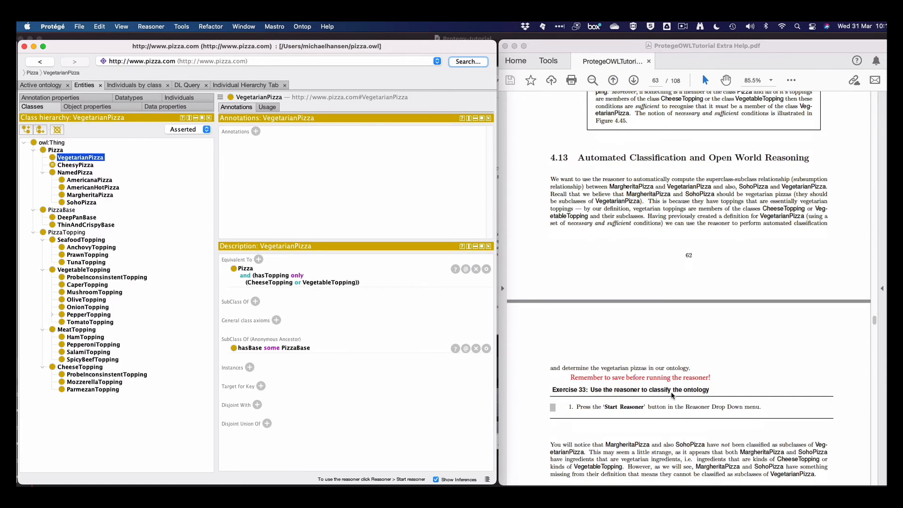
scroll(671, 395, down, 2)
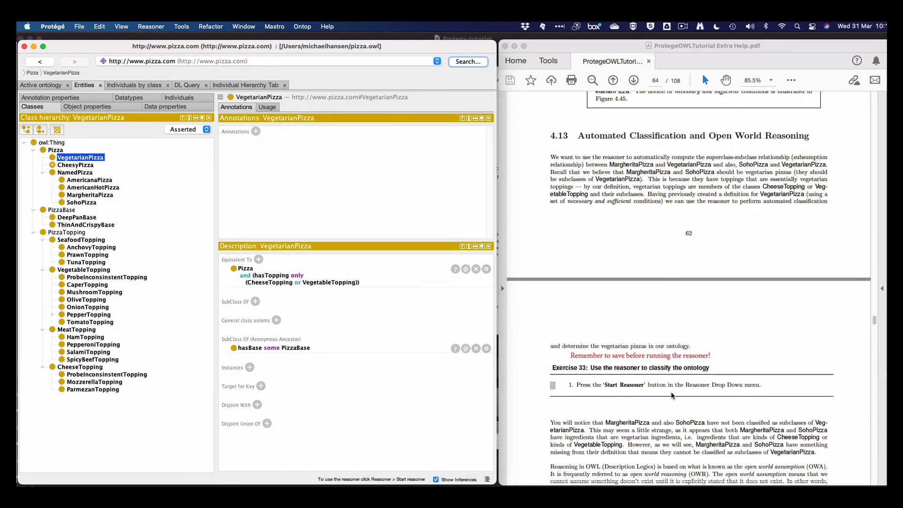
scroll(671, 395, down, 3)
scroll(671, 395, up, 1)
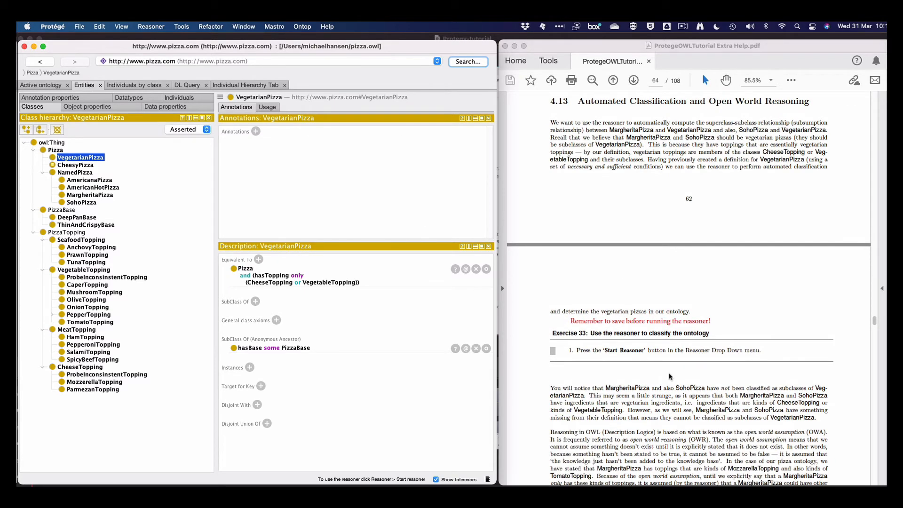
scroll(675, 377, down, 8)
scroll(676, 377, down, 7)
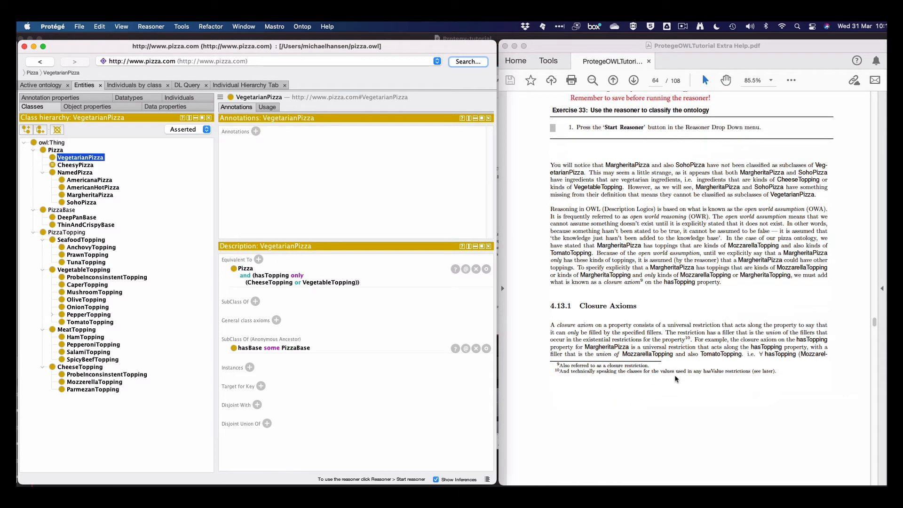
Step: Start the Pellet reasoner and display the inferred class hierarchy
click(150, 27)
click(159, 43)
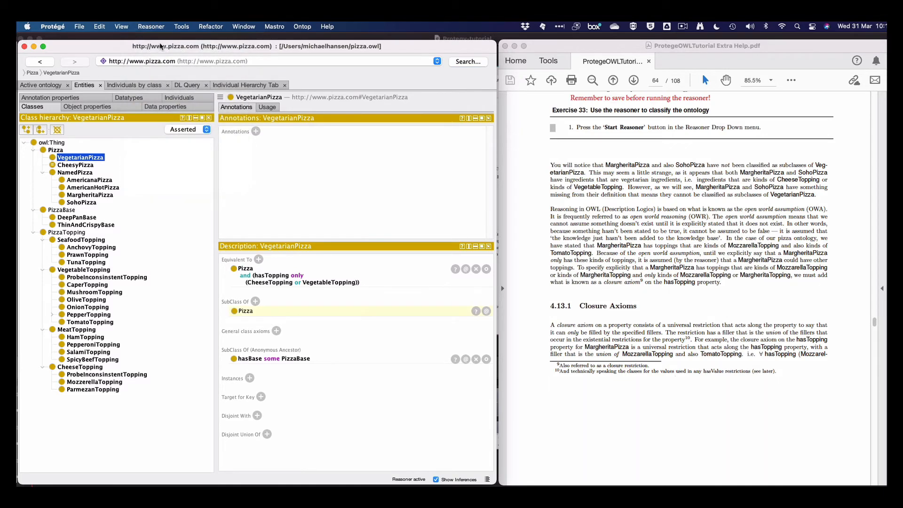
click(190, 129)
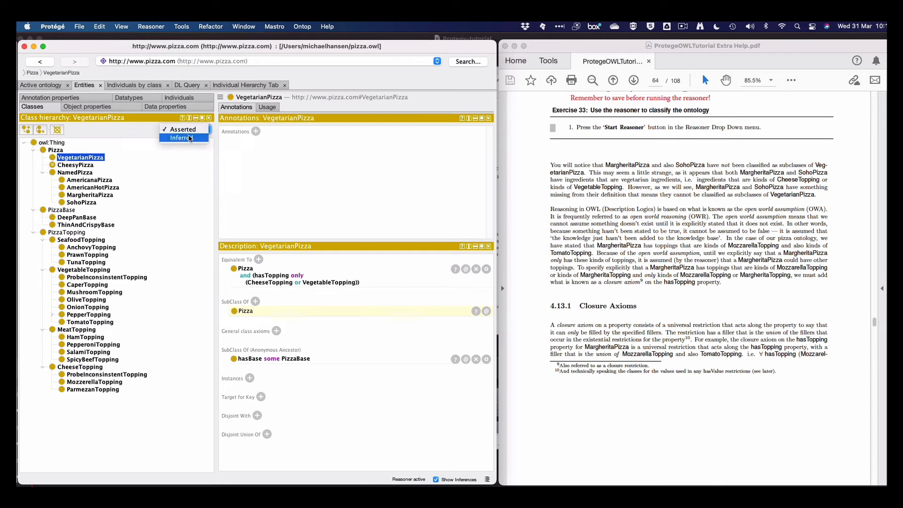
click(190, 138)
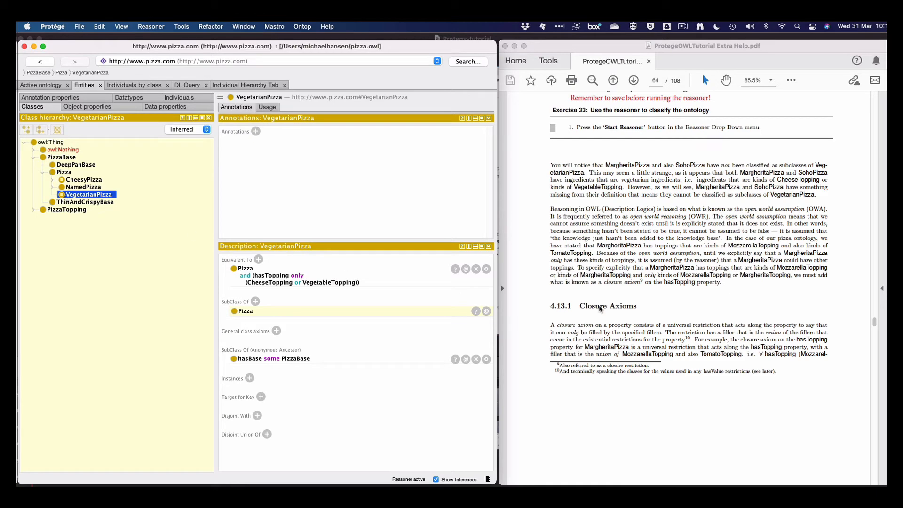
scroll(604, 308, down, 8)
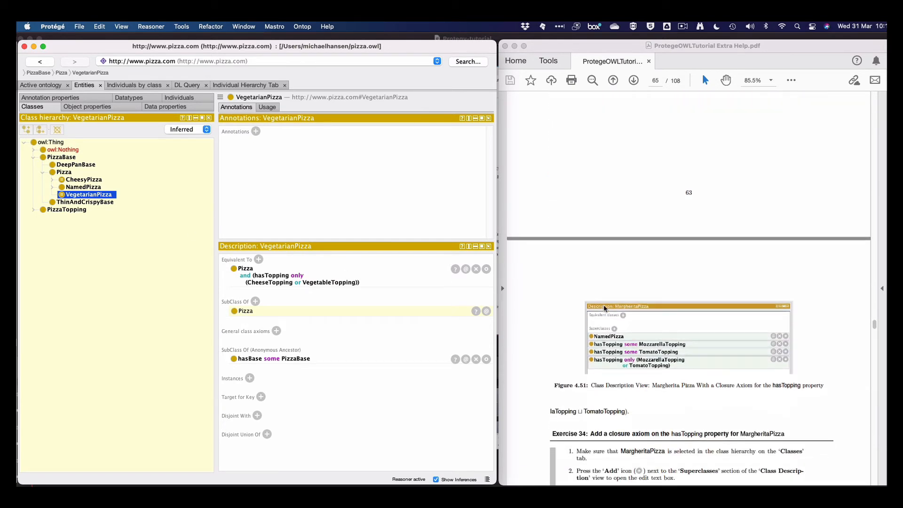
scroll(605, 308, up, 5)
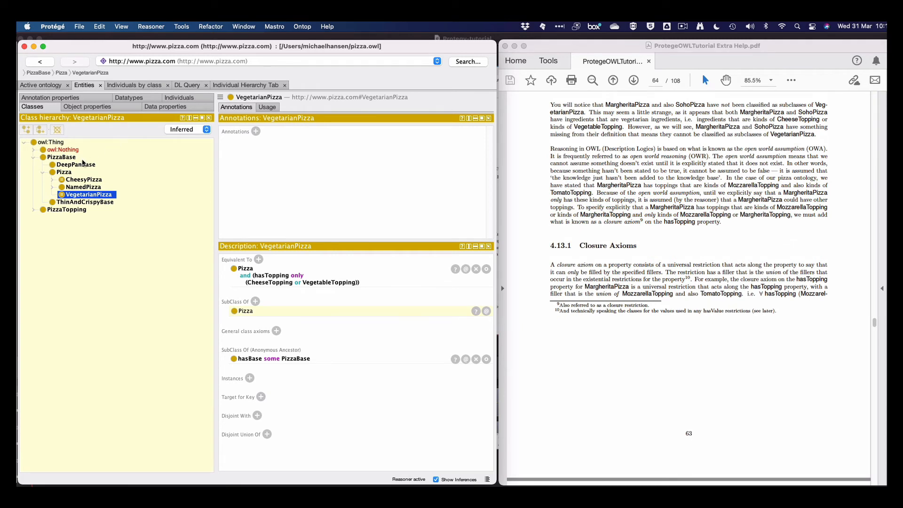
Step: Stop the running Pellet reasoner and select HermiT 1.4.3.456 in its place
click(151, 27)
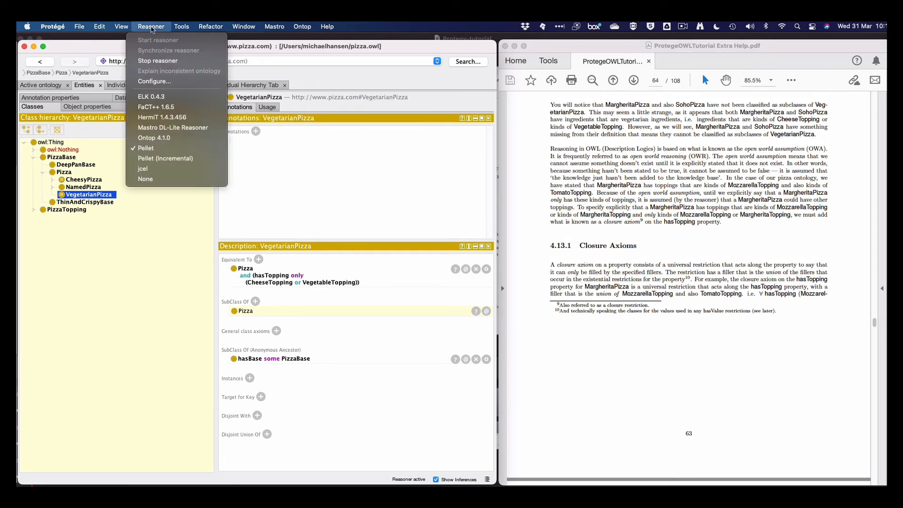
click(157, 61)
click(148, 28)
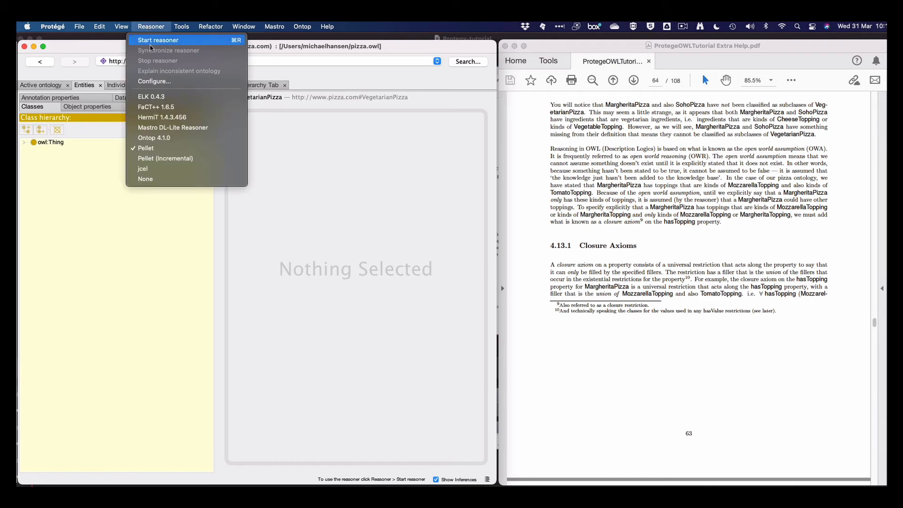
click(160, 115)
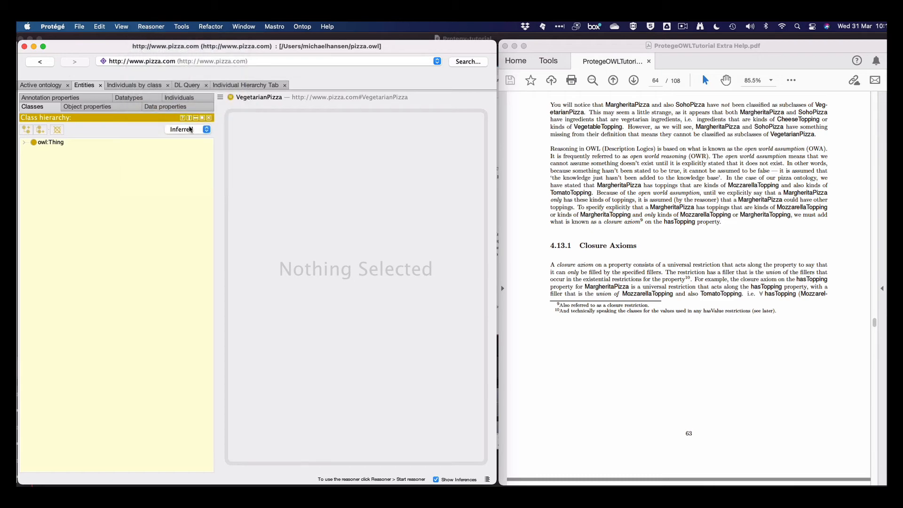
Step: Return the class hierarchy to the asserted view and start the HermiT reasoner
click(190, 130)
click(183, 122)
click(159, 28)
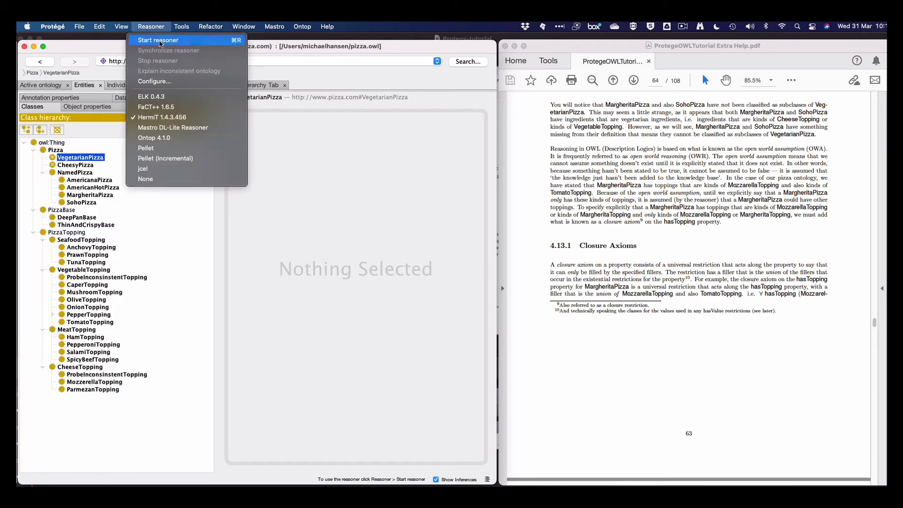
click(160, 41)
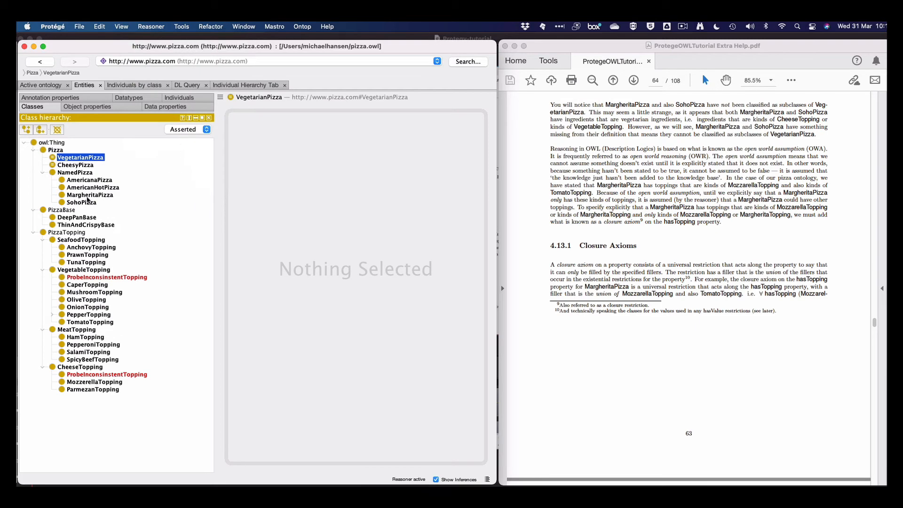
Step: Display the inferred class hierarchy and examine where CheesyPizza and VegetarianPizza are classified
click(177, 130)
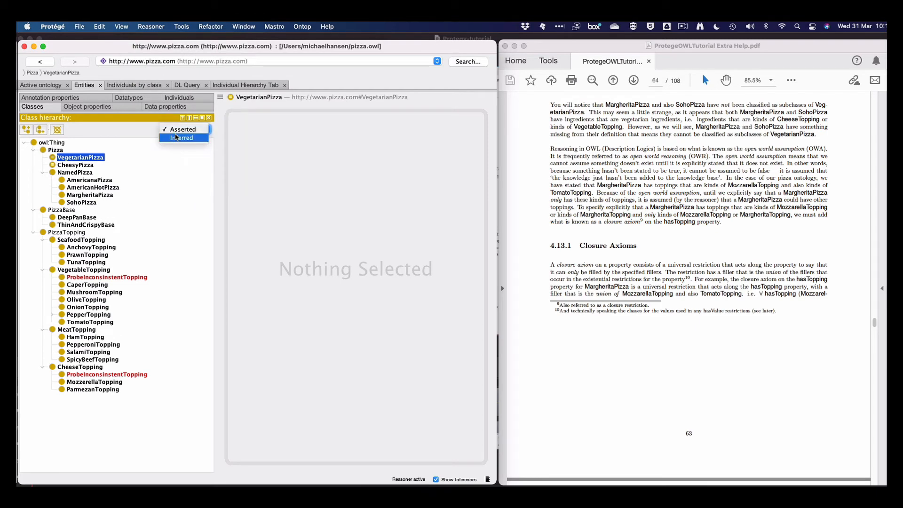
click(176, 136)
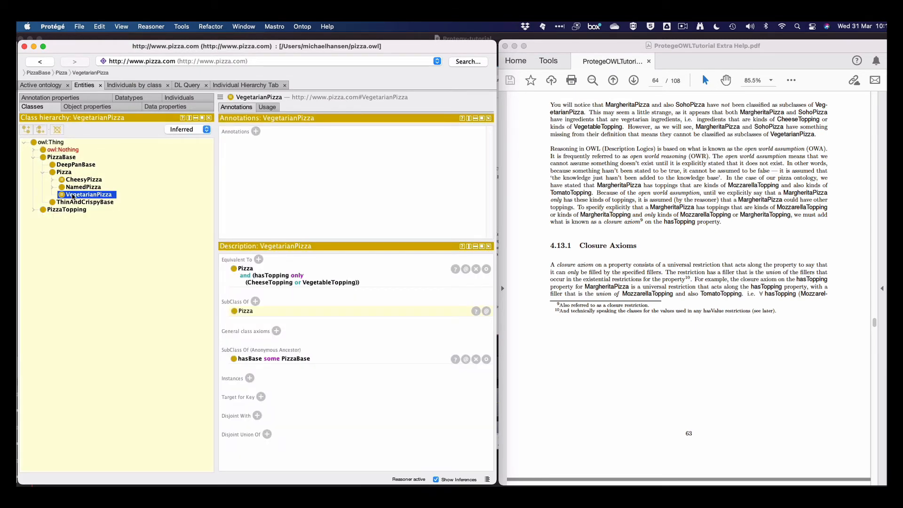
click(77, 180)
click(75, 197)
Step: Read the tutorial's explanation of why MargheritaPizza and SohoPizza are not classified as vegetarian, and preview Exercise 34
scroll(676, 271, up, 2)
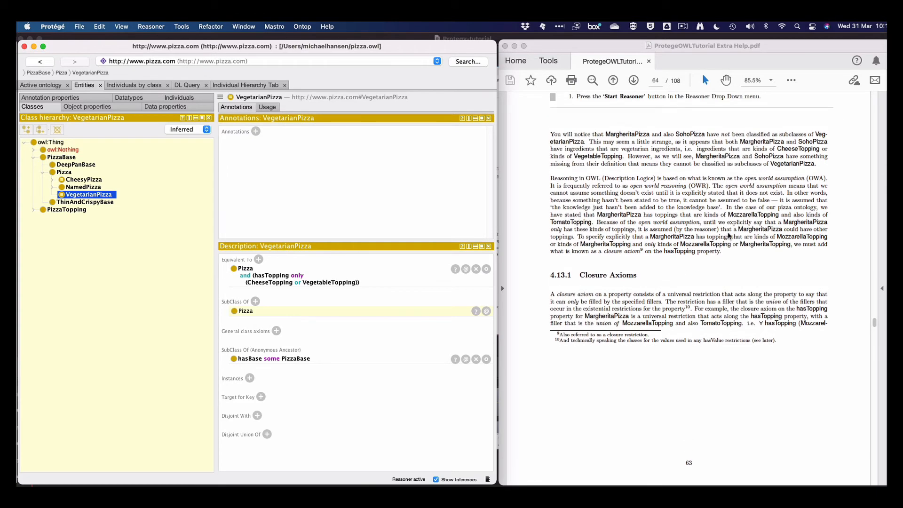
scroll(726, 234, down, 10)
scroll(726, 233, down, 2)
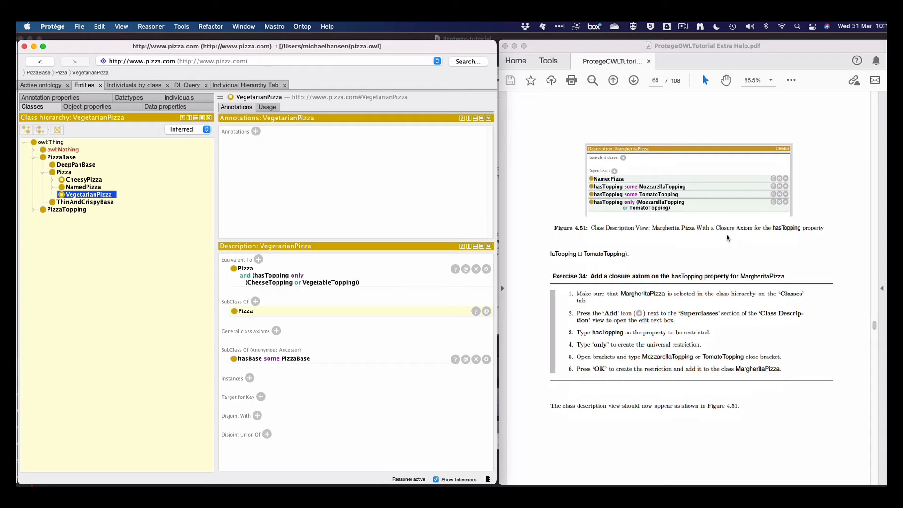
scroll(727, 234, up, 15)
scroll(726, 233, up, 1)
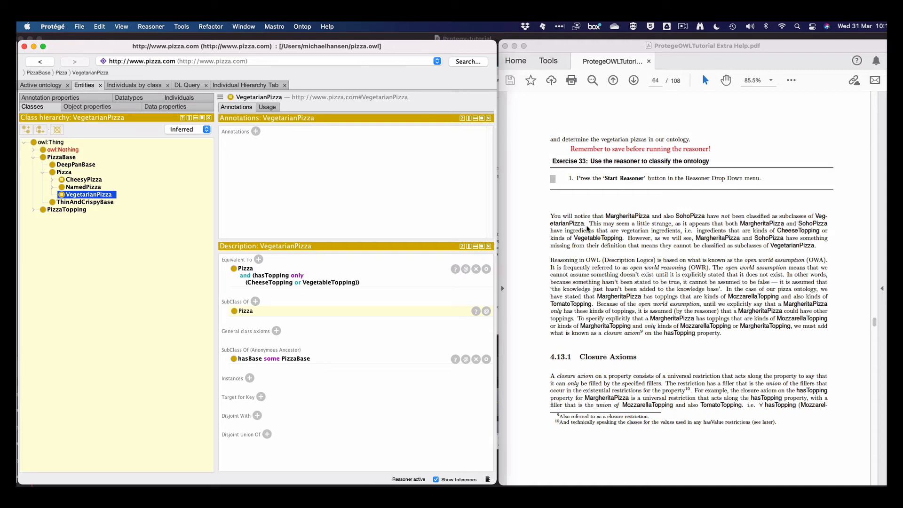
scroll(604, 233, up, 2)
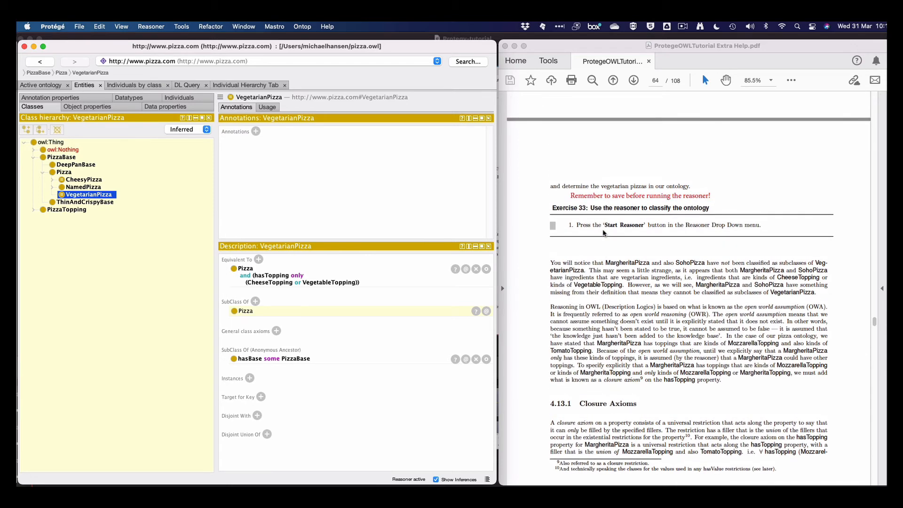
scroll(604, 233, down, 2)
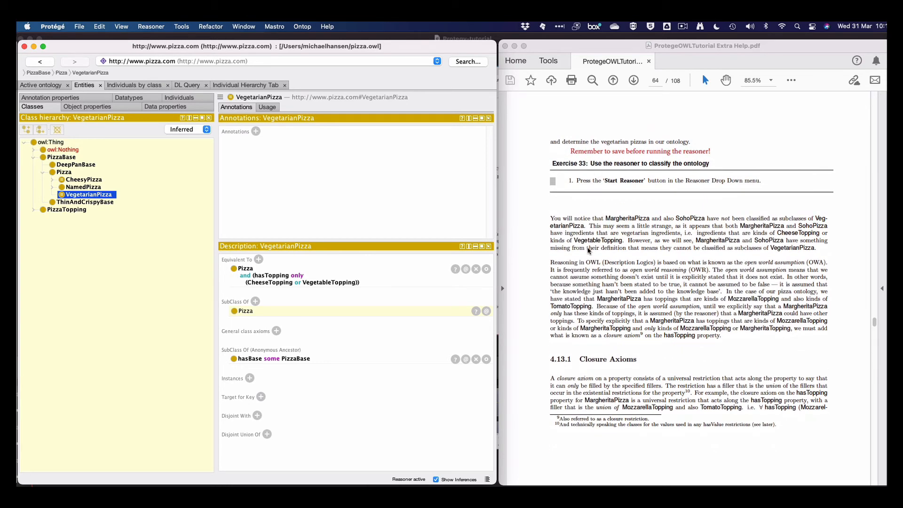
Step: Back in the asserted class hierarchy, stop the HermiT reasoner and select Pellet (Incremental) instead
click(187, 129)
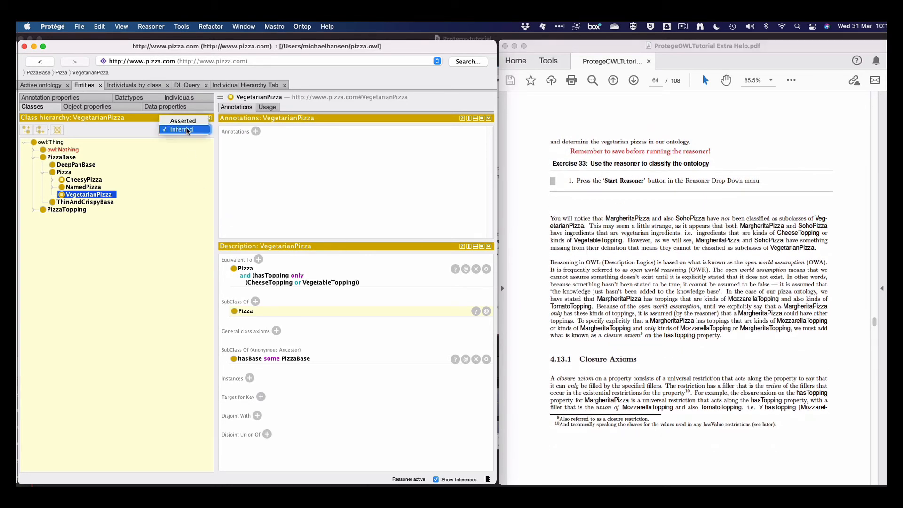
click(183, 121)
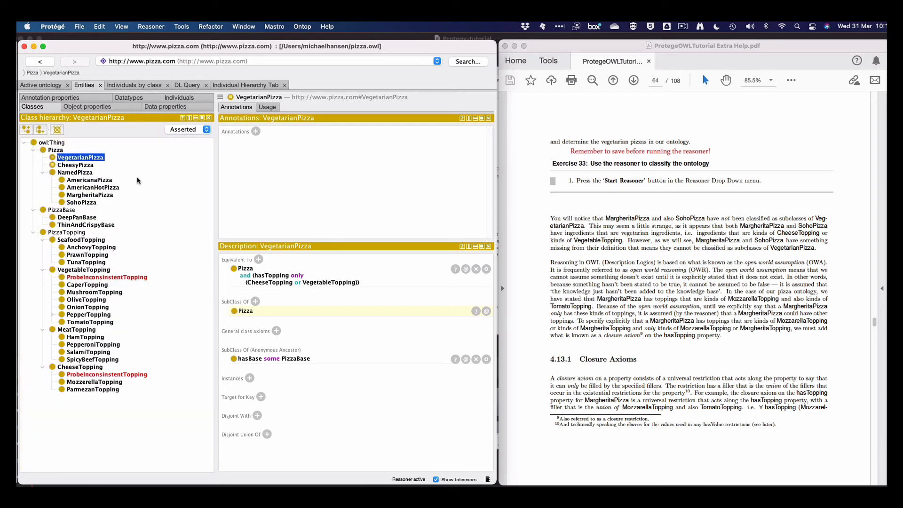
click(148, 27)
click(146, 64)
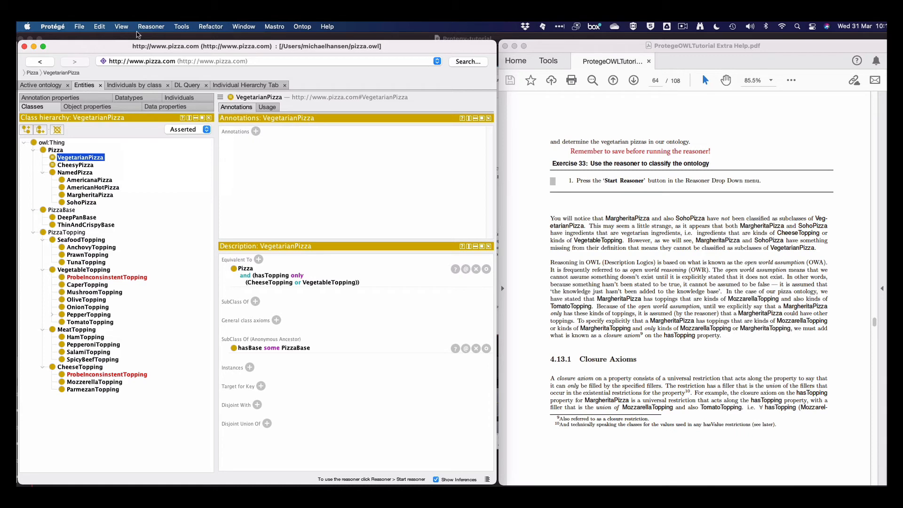
click(151, 26)
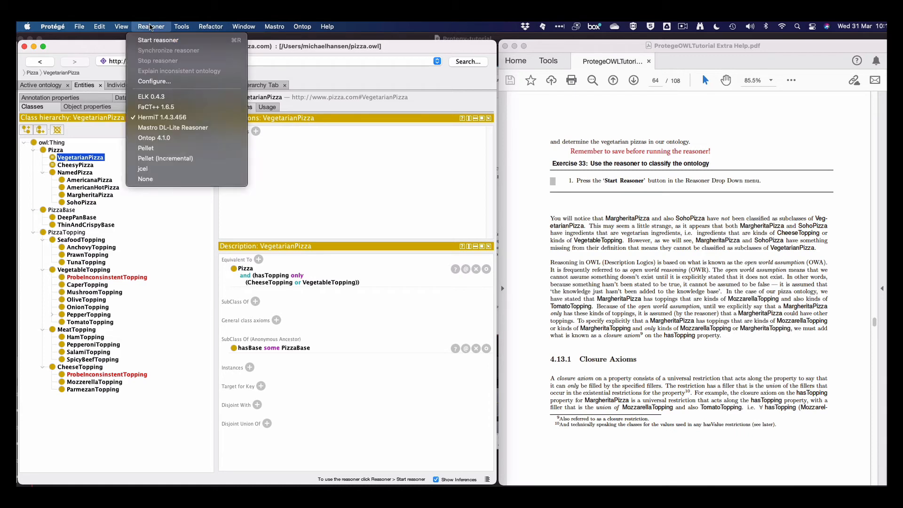
click(162, 158)
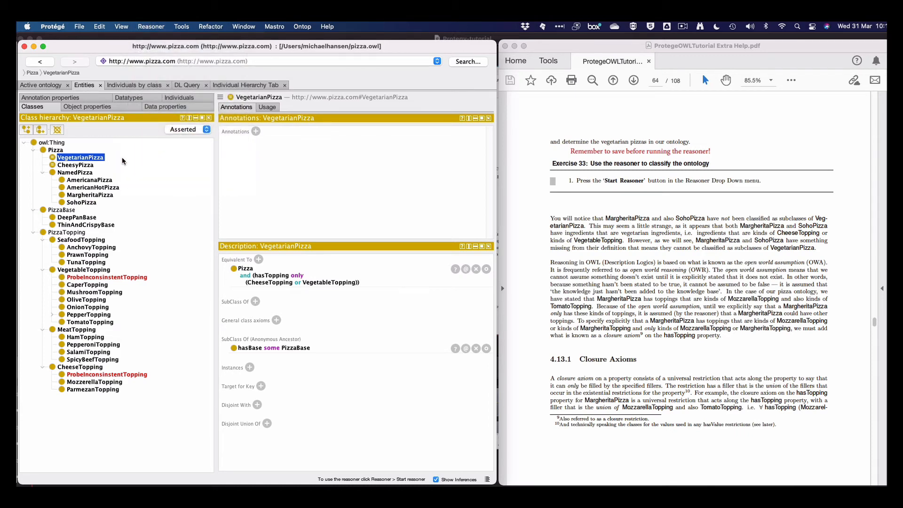
Step: Inspect both ProbeInconsinstentTopping entries and SalamiTopping in the asserted class hierarchy
click(114, 278)
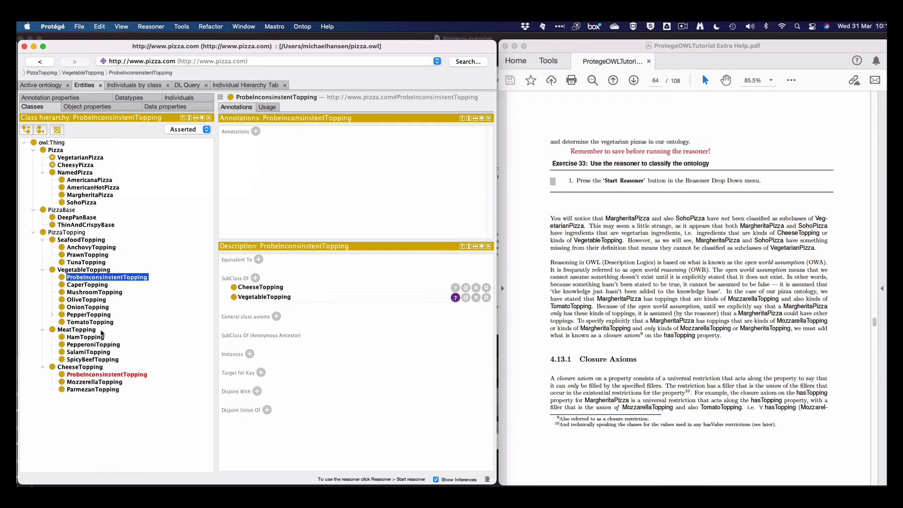
click(101, 374)
click(101, 352)
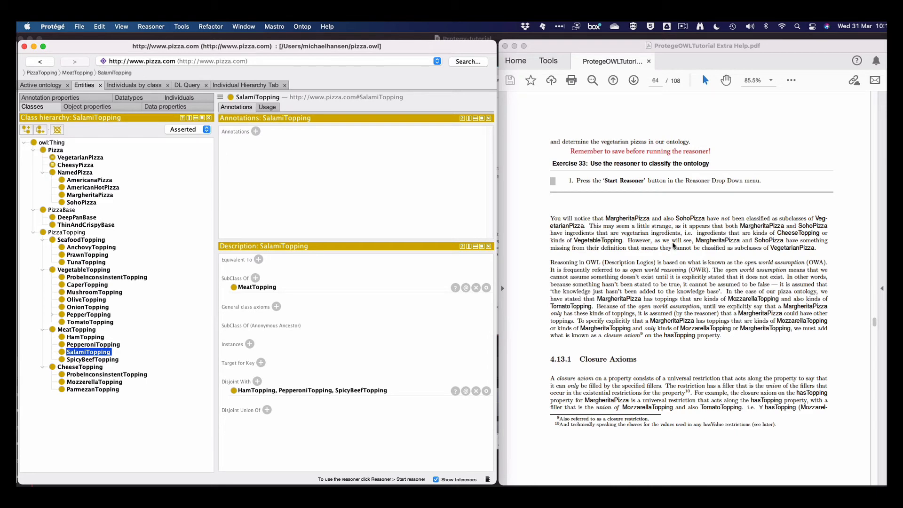
Step: Read the tutorial's section on closure axioms and the Exercise 34 instructions for MargheritaPizza with Figure 4.51
scroll(595, 280, down, 3)
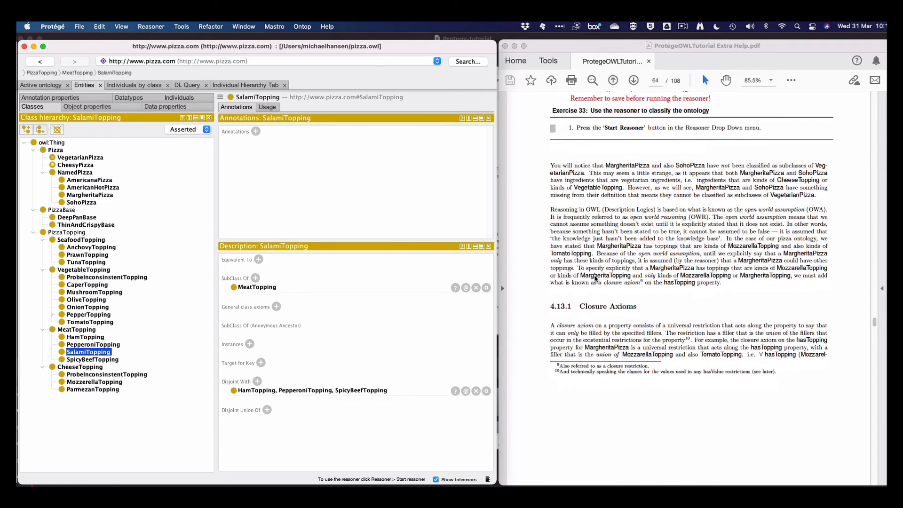
scroll(595, 278, down, 1)
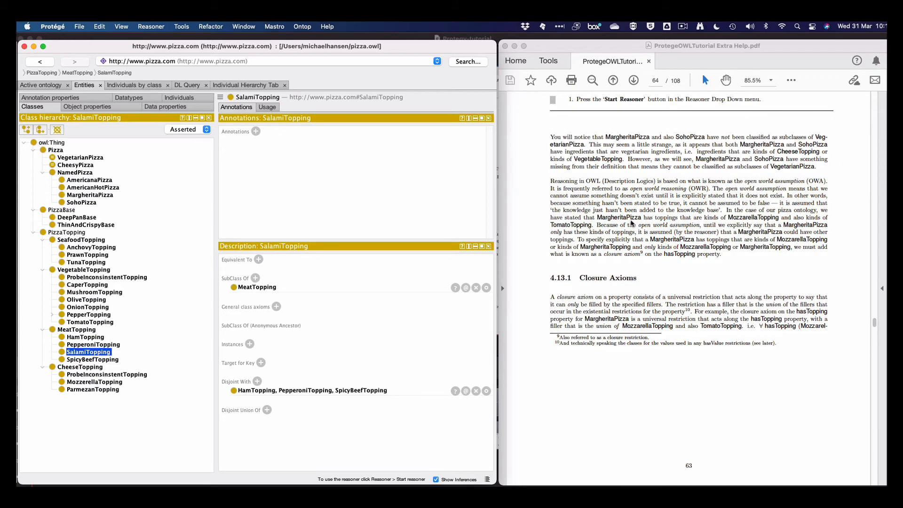
scroll(623, 273, down, 5)
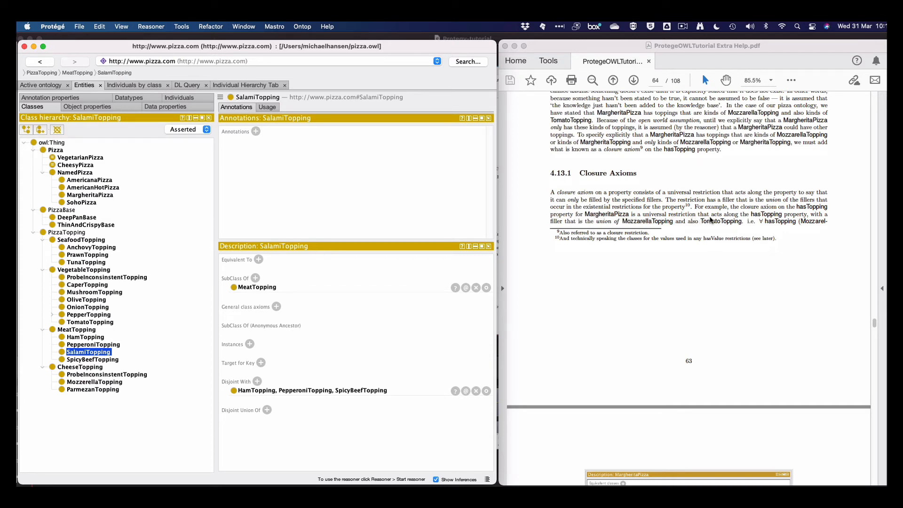
scroll(763, 216, down, 6)
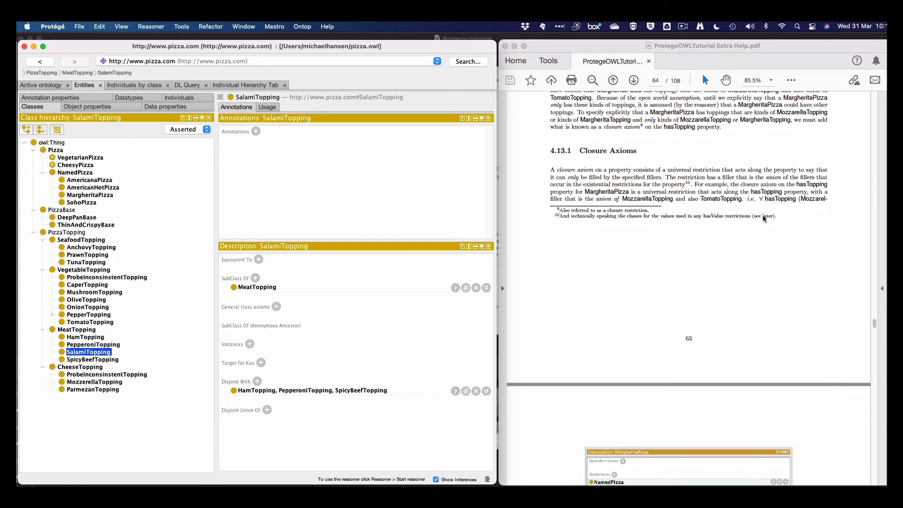
scroll(763, 216, down, 2)
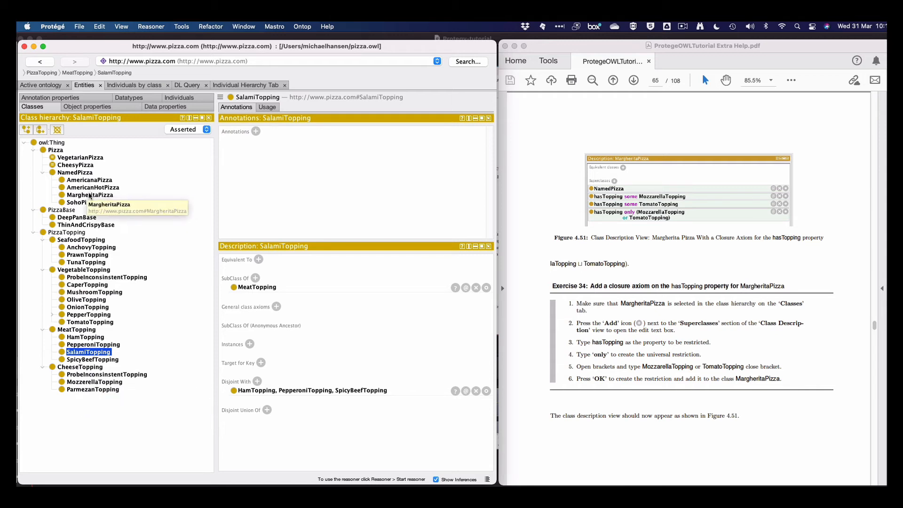
Step: Select MargheritaPizza in the class hierarchy and review the tutorial's Exercise 34 closure axiom instructions and Figure 4.51
click(89, 195)
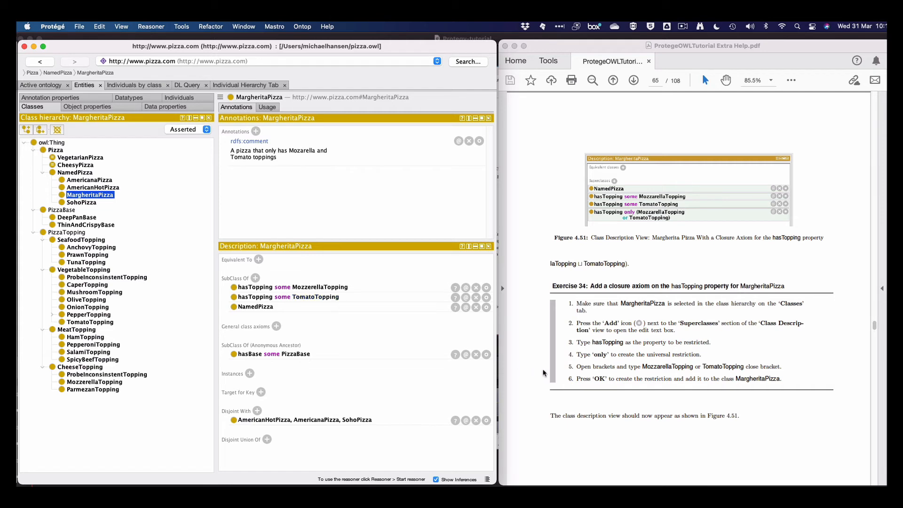
scroll(544, 372, down, 3)
scroll(543, 372, down, 2)
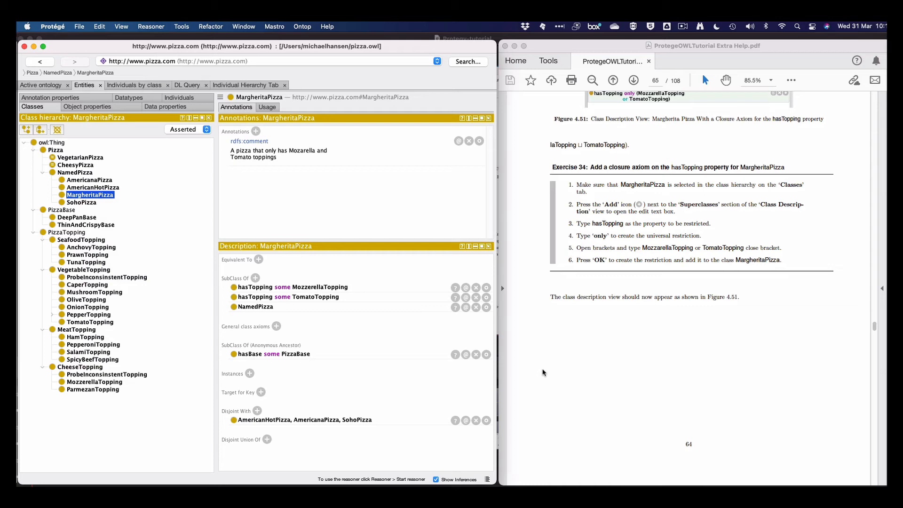
scroll(543, 373, down, 15)
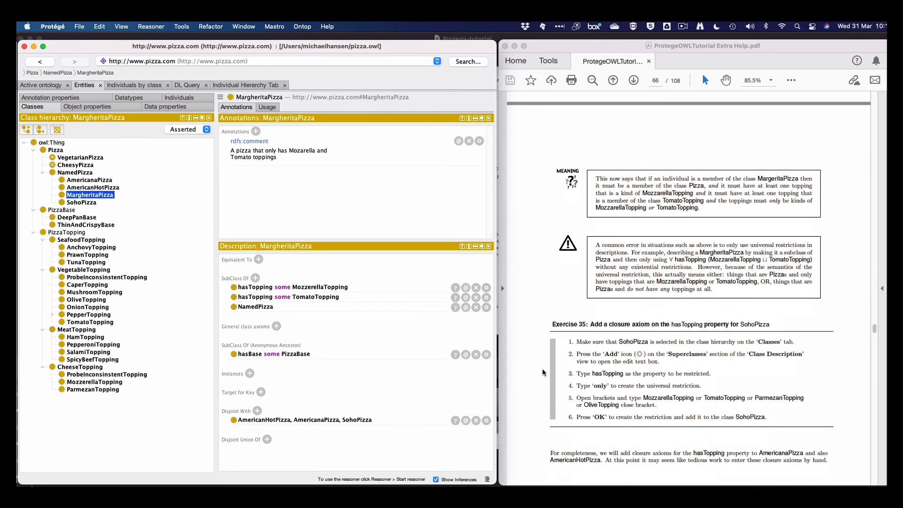
scroll(544, 372, up, 20)
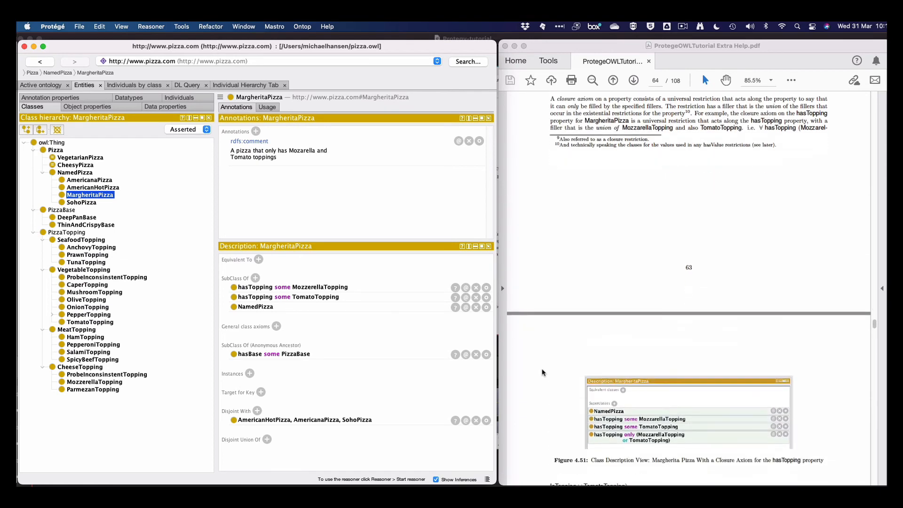
scroll(544, 372, down, 3)
scroll(543, 373, down, 8)
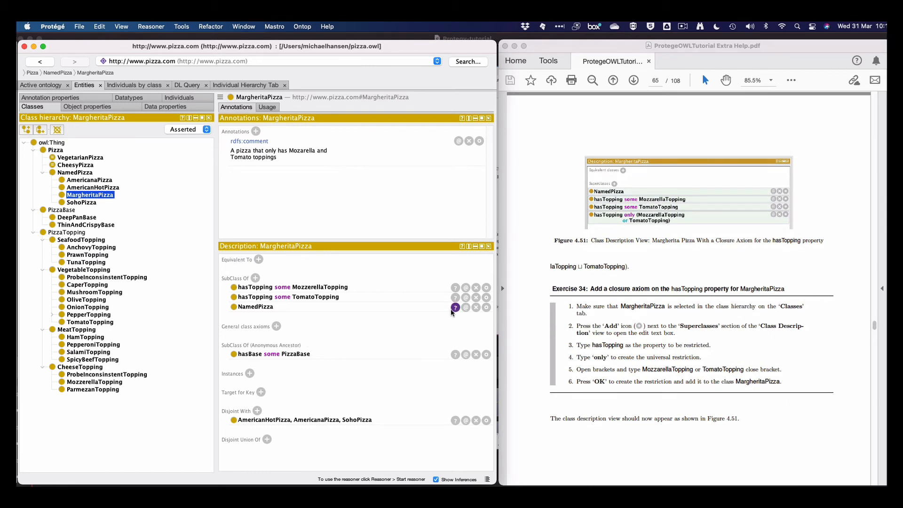
Step: Start a MargheritaPizza superclass expression from hasTopping only (CheeseTopping or VegetableTopping), replacing CheeseTopping with MozzarellaTopping
mouse_move(451, 311)
click(254, 278)
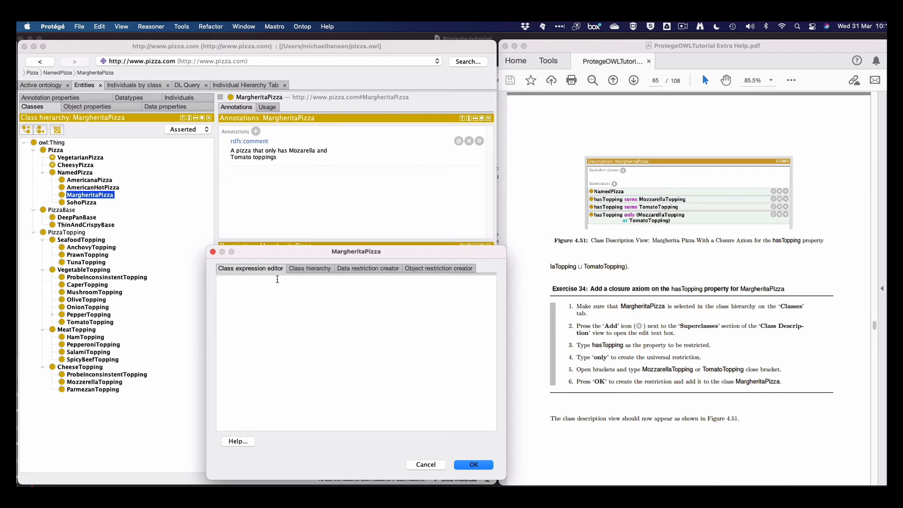
text(hasTopping only (CheeseTopping or VegetableTopping))
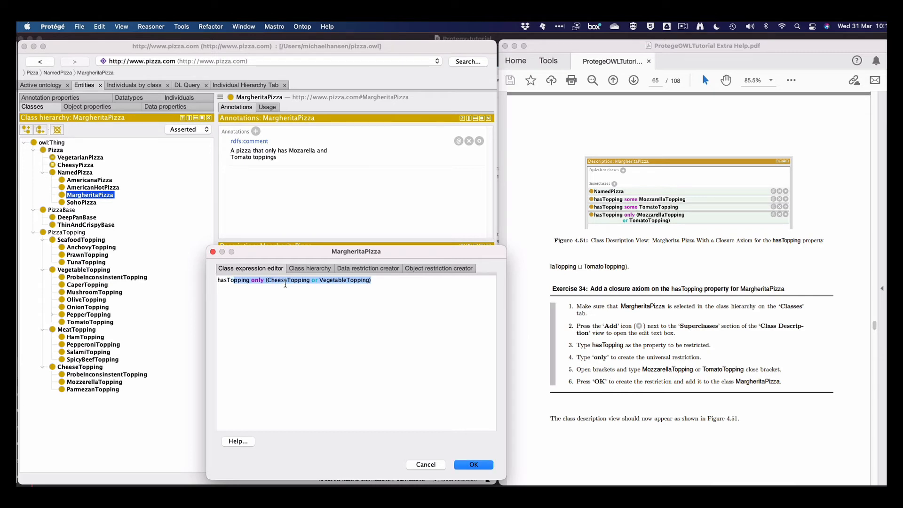
click(308, 280)
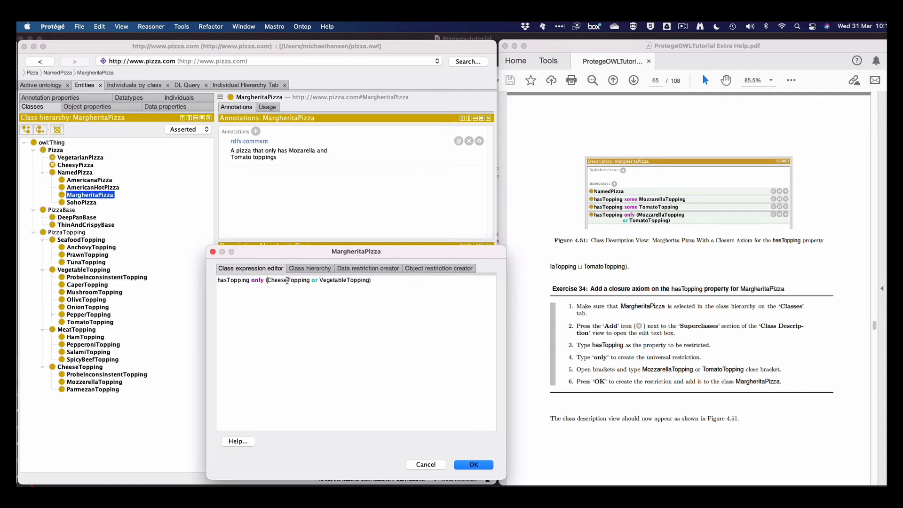
shift+click(287, 280)
text(Mo)
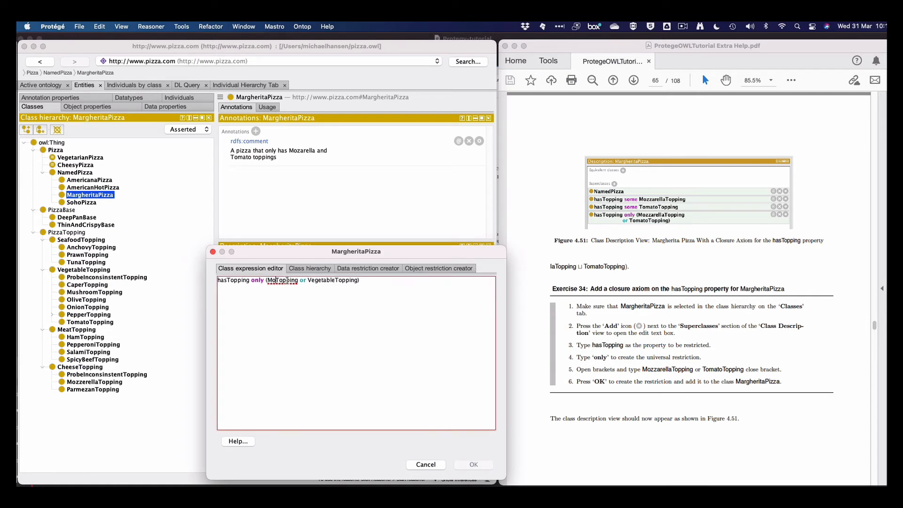
text(zzare)
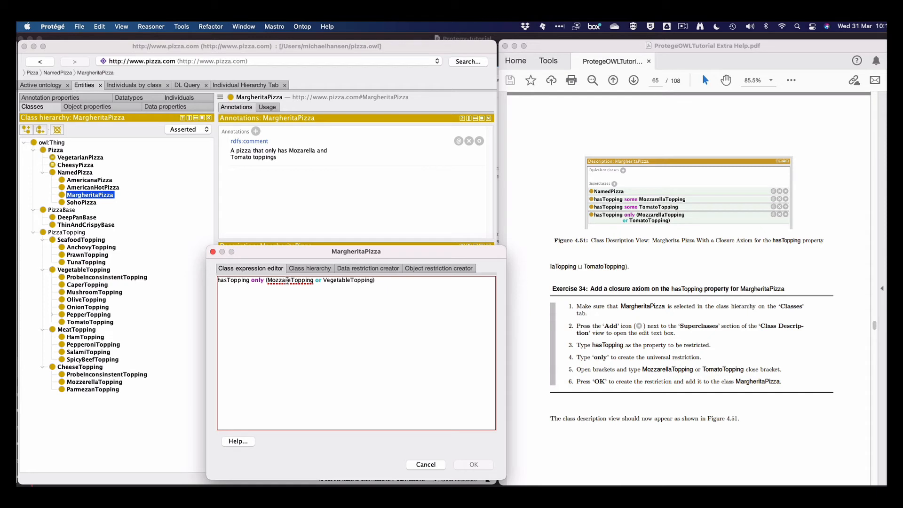
text(lla)
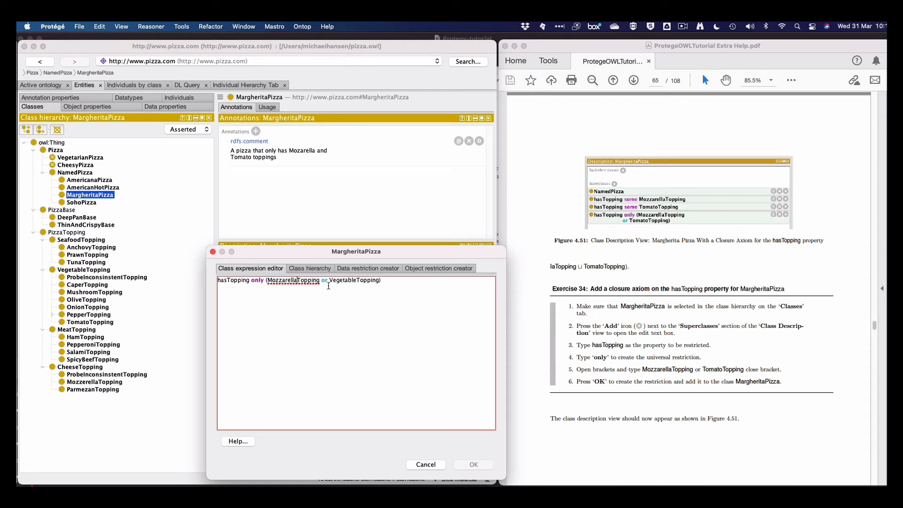
Step: Complete the expression as hasTopping only (MozzerellaTopping or TomatoTopping), add it to MargheritaPizza's superclasses, and save the ontology
click(354, 281)
shift+click(329, 280)
key(BackSpace)
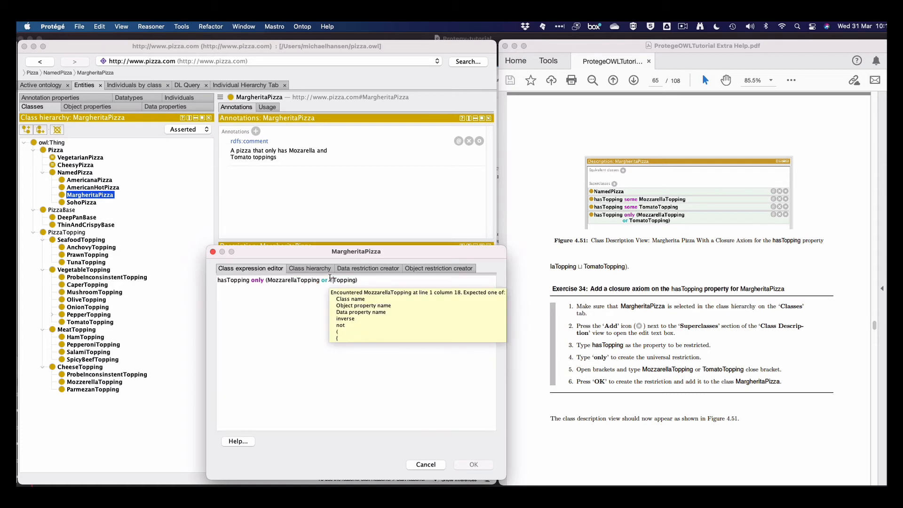
text(TomatoTo)
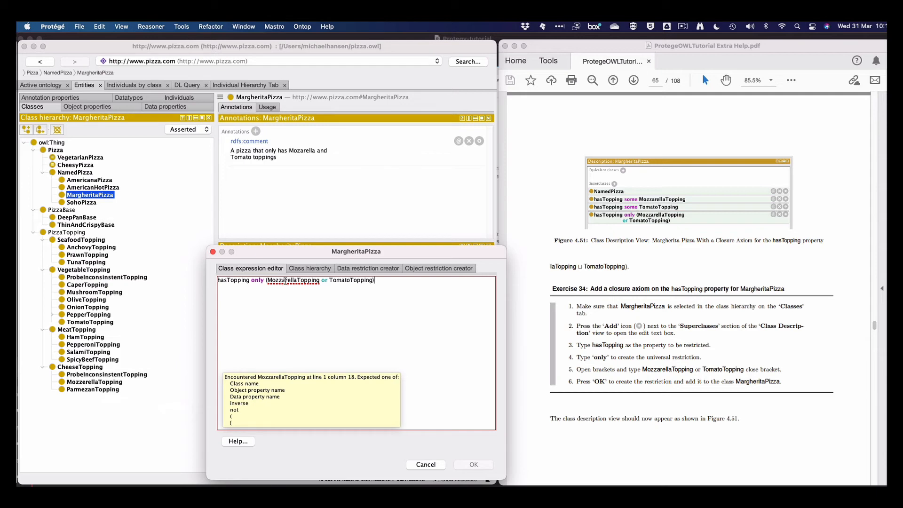
key(BackSpace)
text(e)
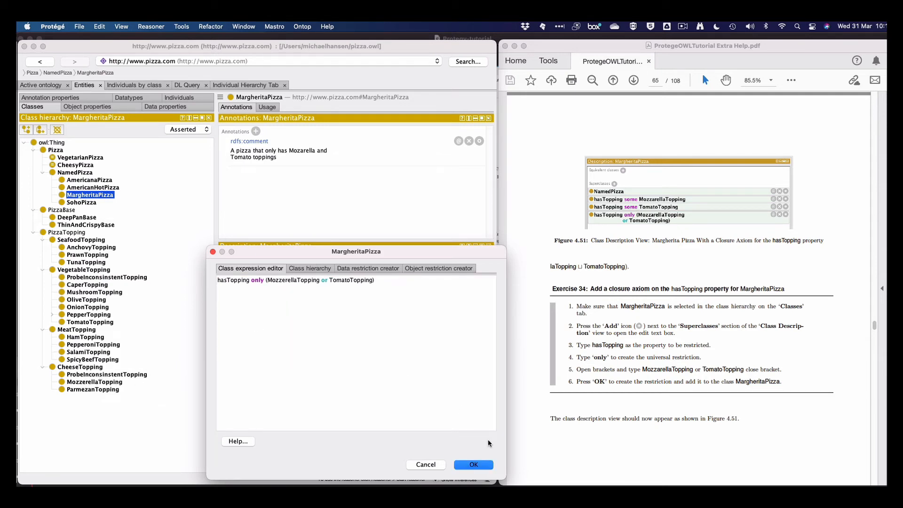
click(467, 465)
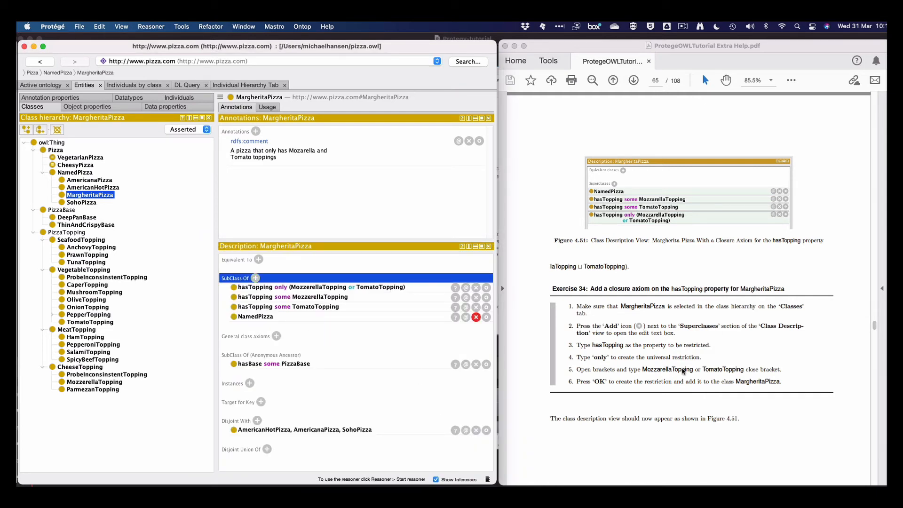
key(super+s)
Step: Following Exercise 35, start a SohoPizza superclass expression with hasTopping only (MozzerellaTopping or TomatoTopping)
scroll(683, 372, down, 2)
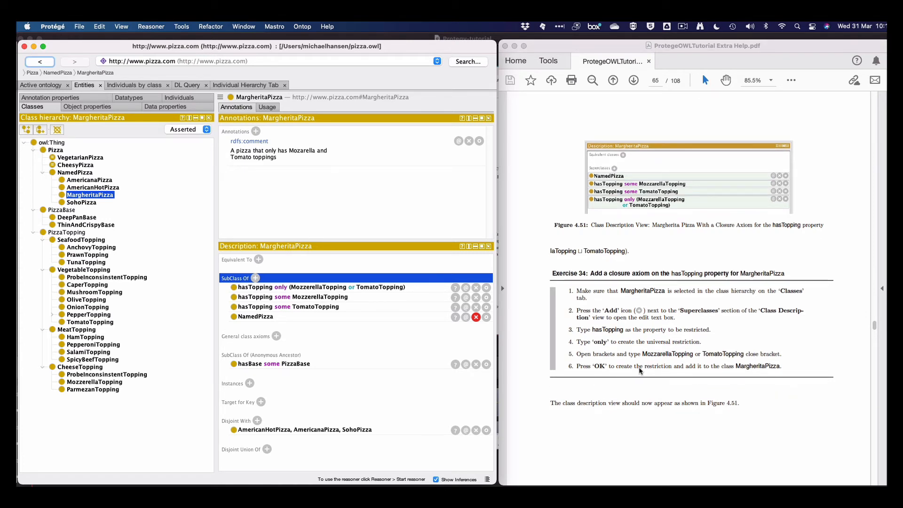
scroll(639, 370, down, 10)
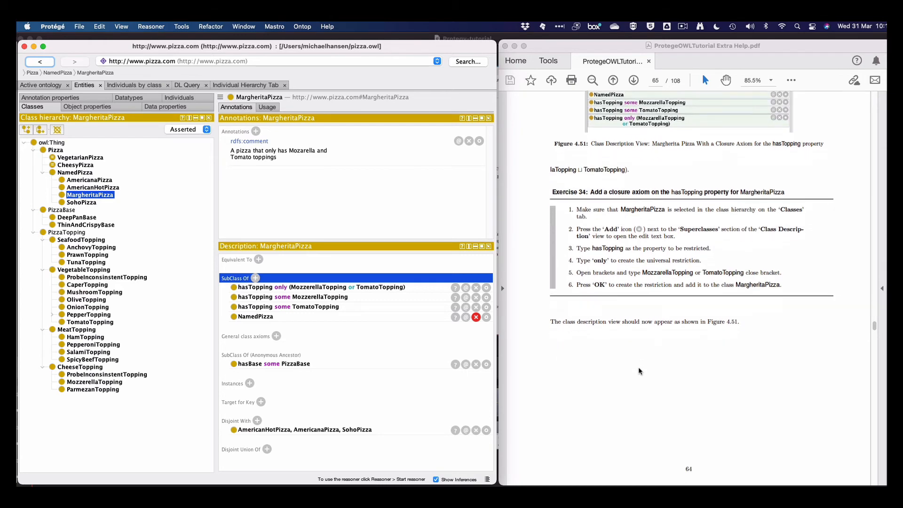
scroll(639, 371, down, 20)
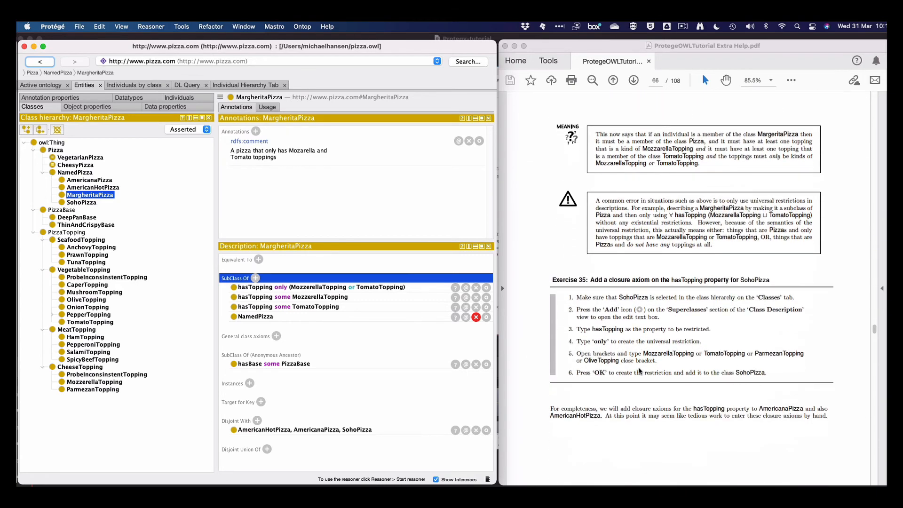
scroll(639, 372, down, 1)
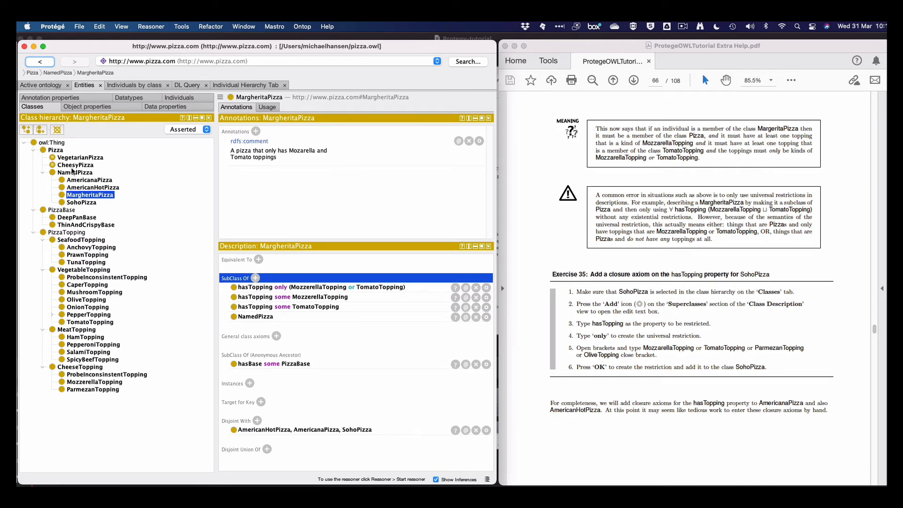
click(82, 203)
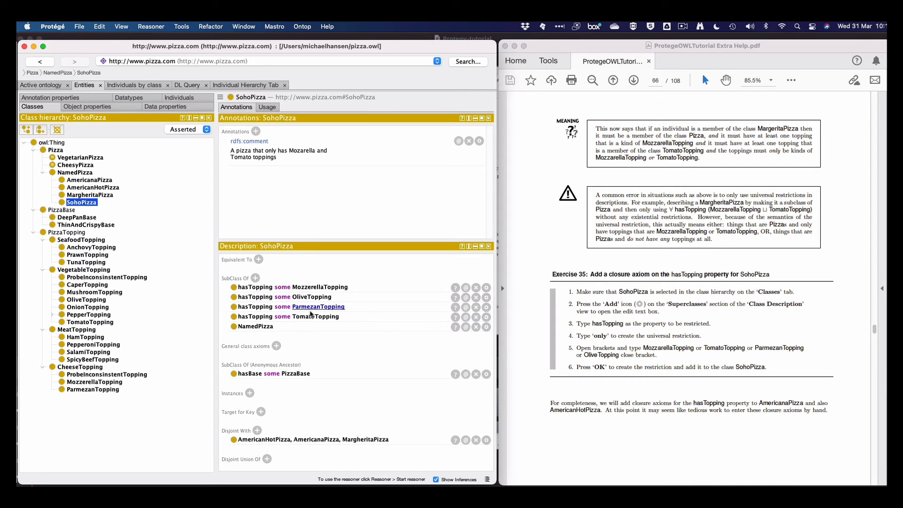
click(256, 278)
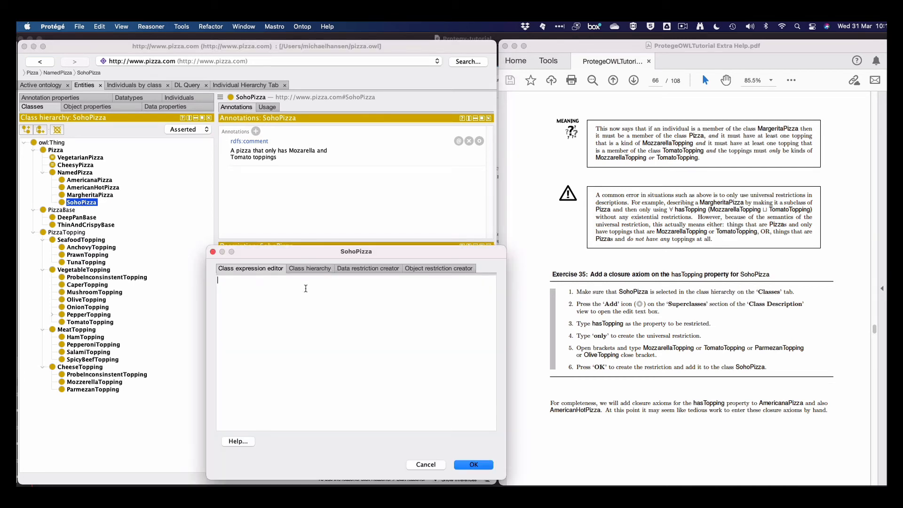
text(hasTopping only (MozzerellaTopping or TomatoTopping))
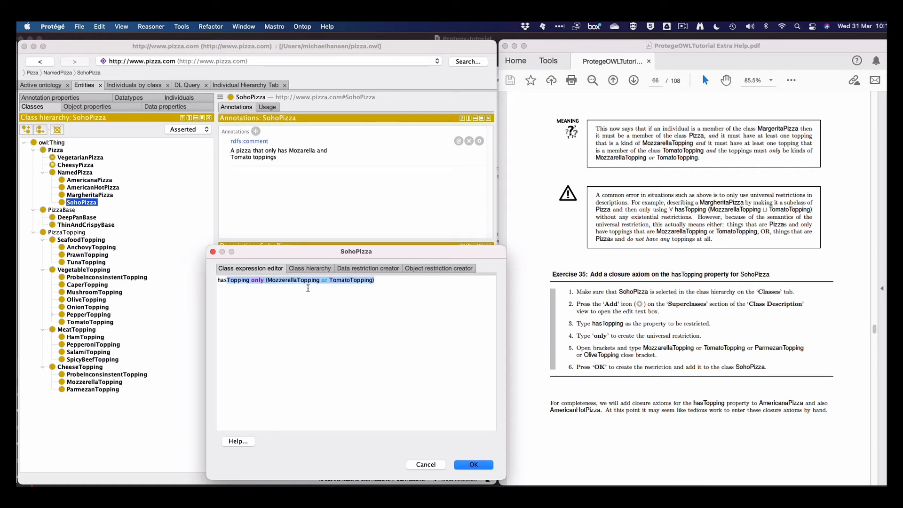
click(311, 281)
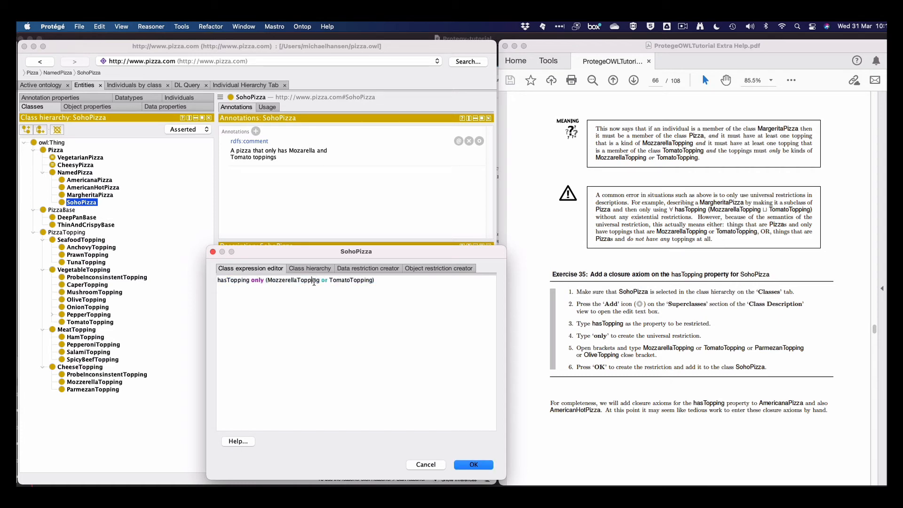
click(372, 280)
key(BackSpace)
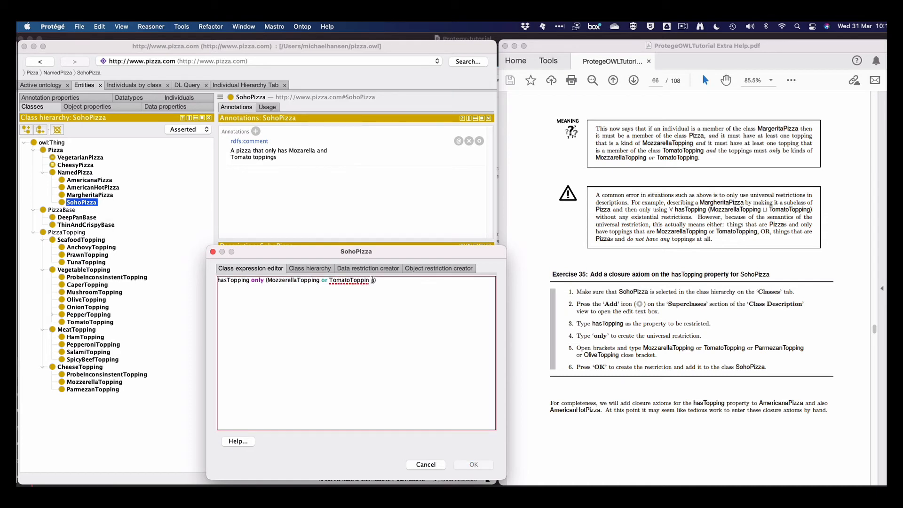
text(g)
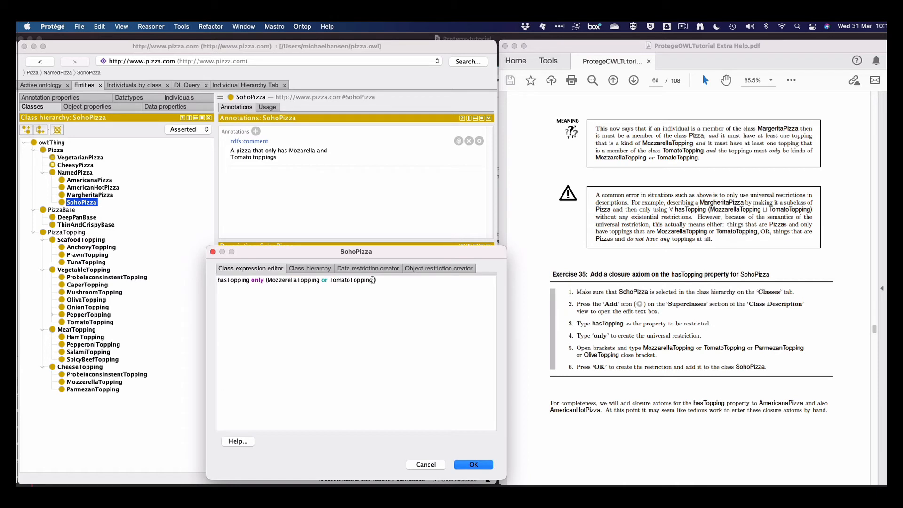
Step: Extend the expression's union with ParmezanTopping and OliveTopping, and add the closure axiom to SohoPizza's superclasses
text( or )
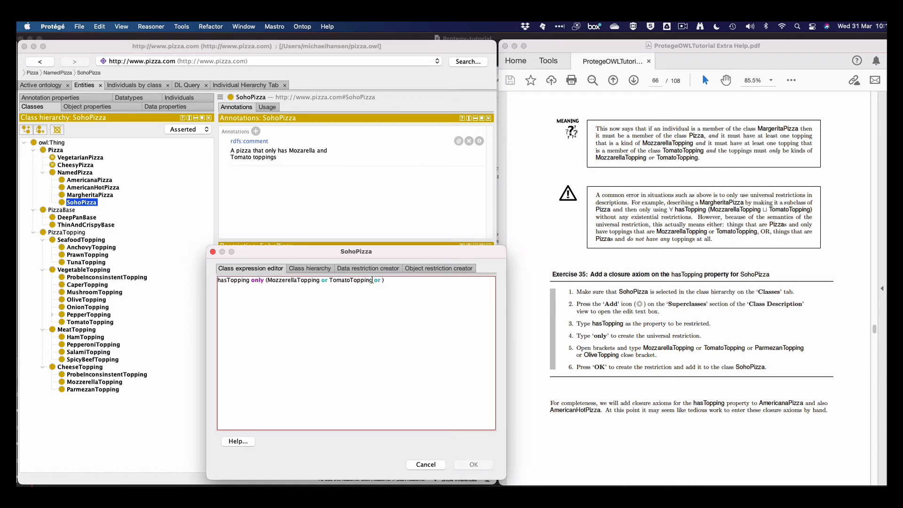
text(Par)
text(m)
text(ezanT)
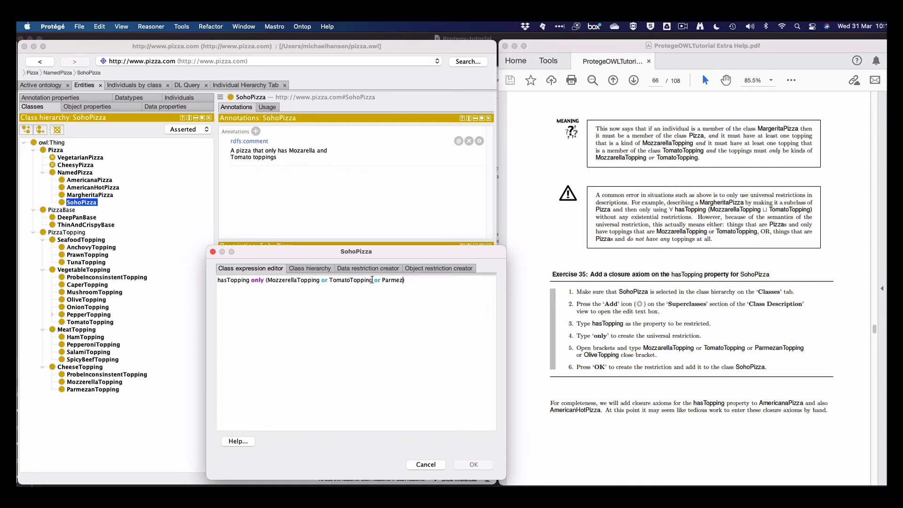
text(opping)
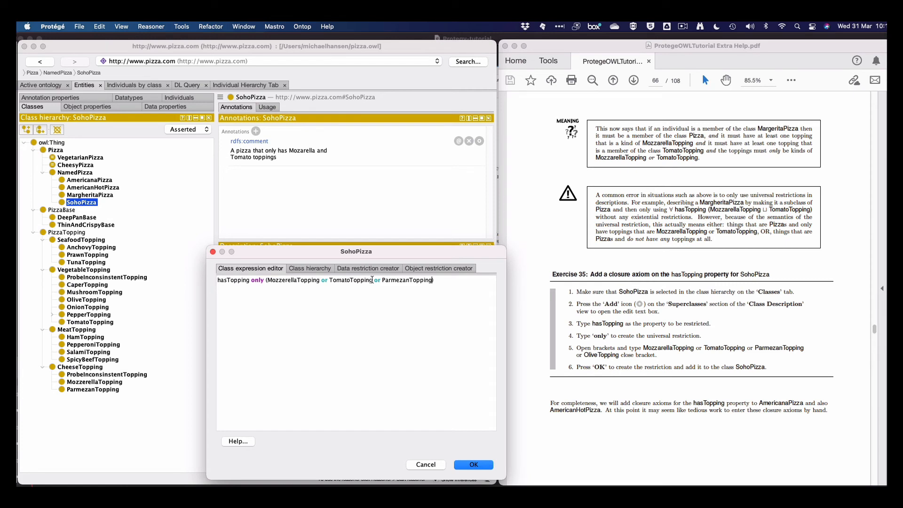
text( or )
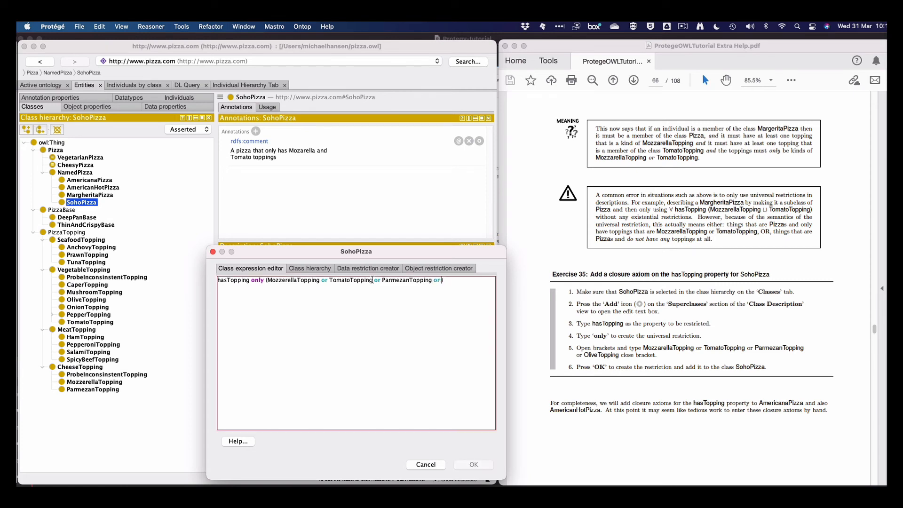
text(Olive)
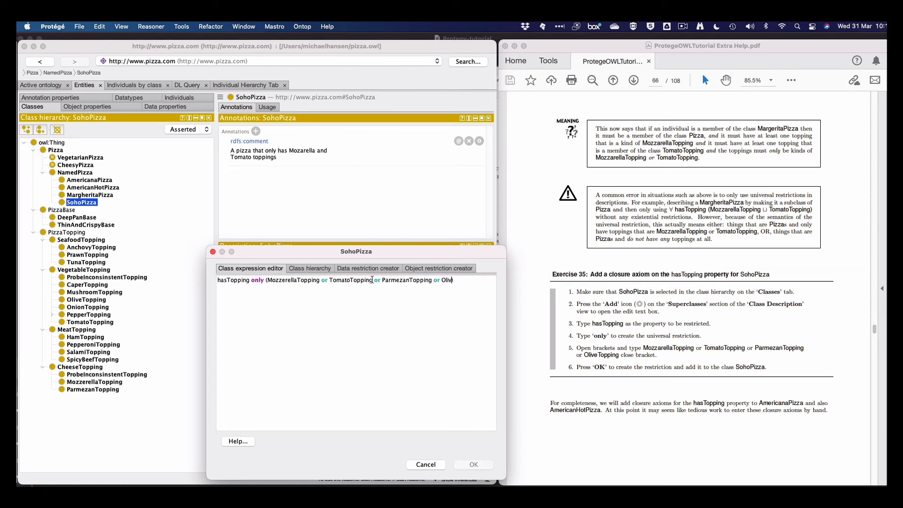
text(Topping)
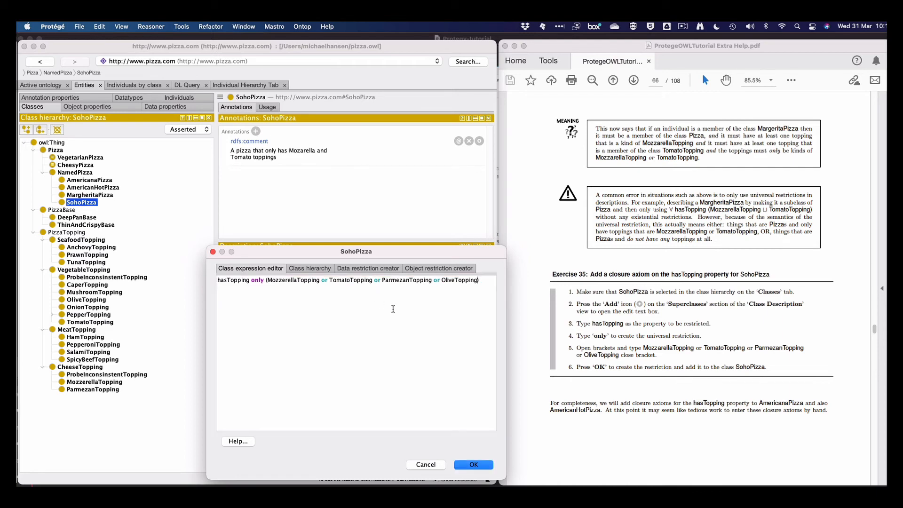
click(469, 466)
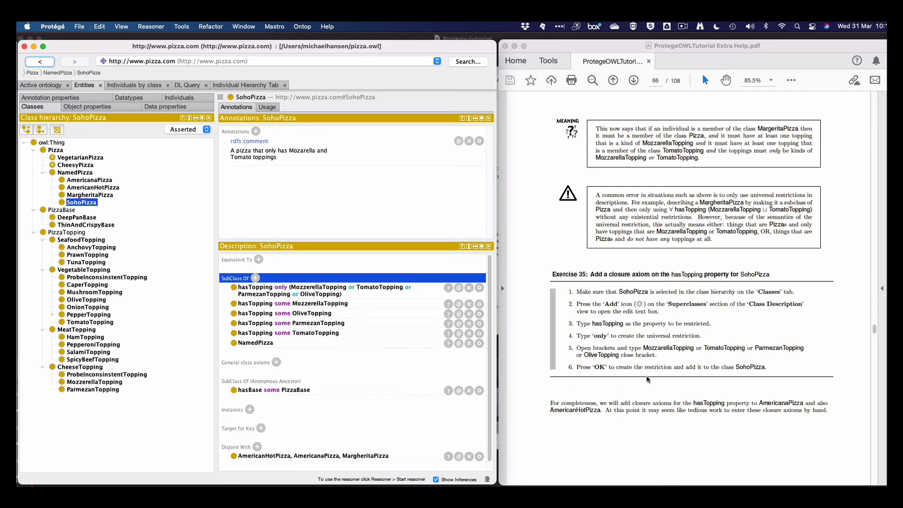
Step: Move to Exercise 36 in the tutorial PDF and select AmericanaPizza in the class hierarchy
scroll(646, 375, down, 10)
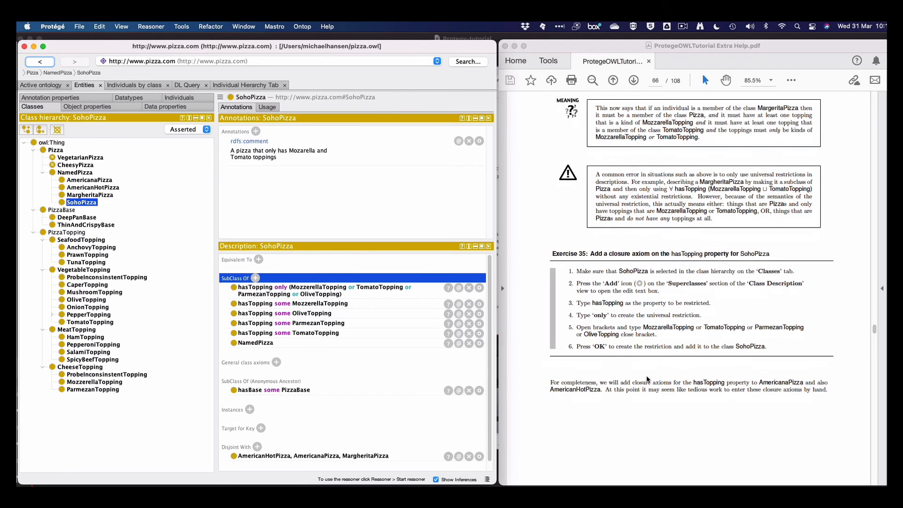
scroll(647, 379, down, 3)
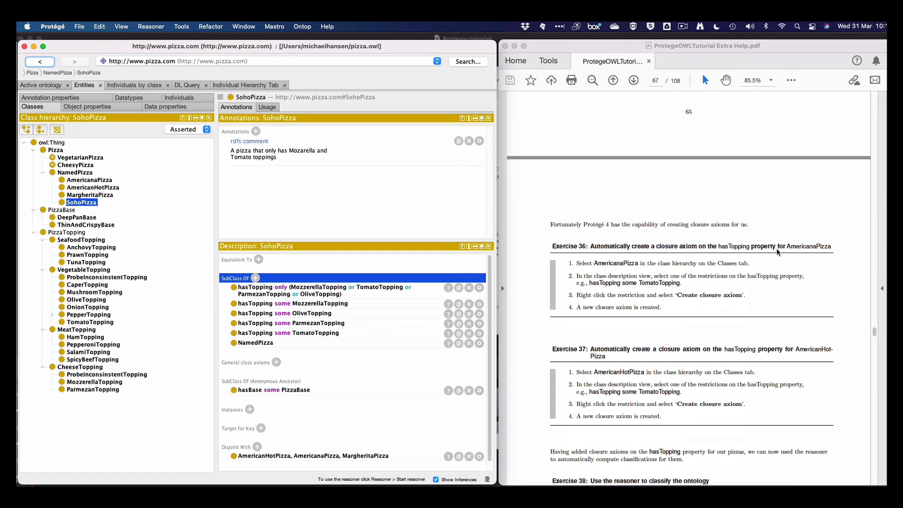
click(106, 184)
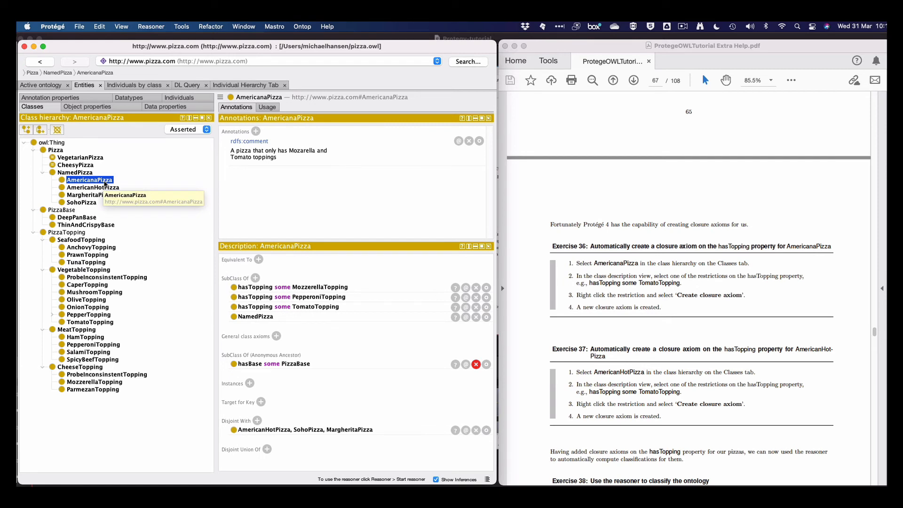
click(255, 278)
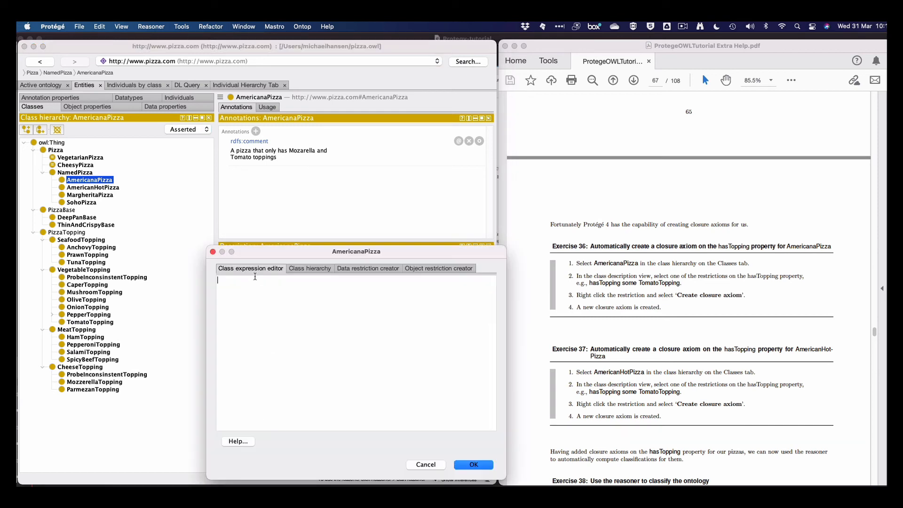
click(423, 465)
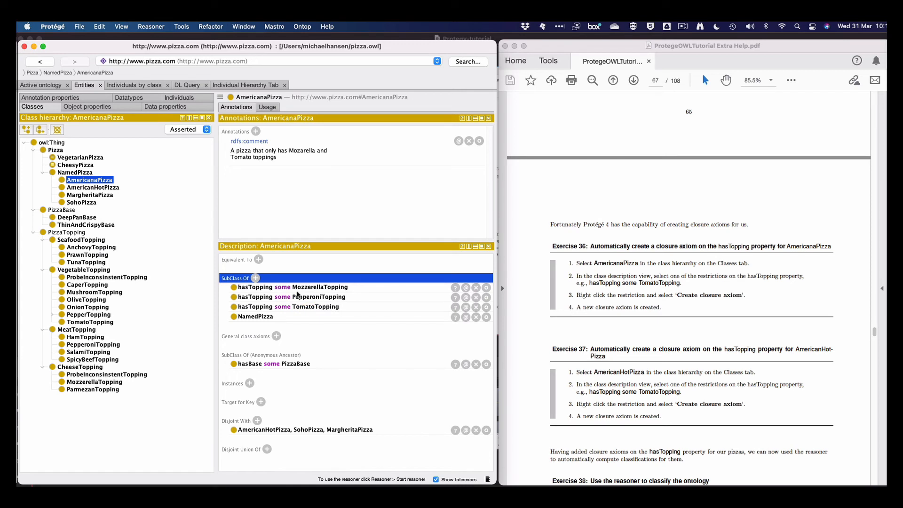
Step: Inspect AmericanaPizza's hasTopping some TomatoTopping restriction in the class expression editor and object restriction creator, checking the tutorial's closure axiom exercises
click(486, 308)
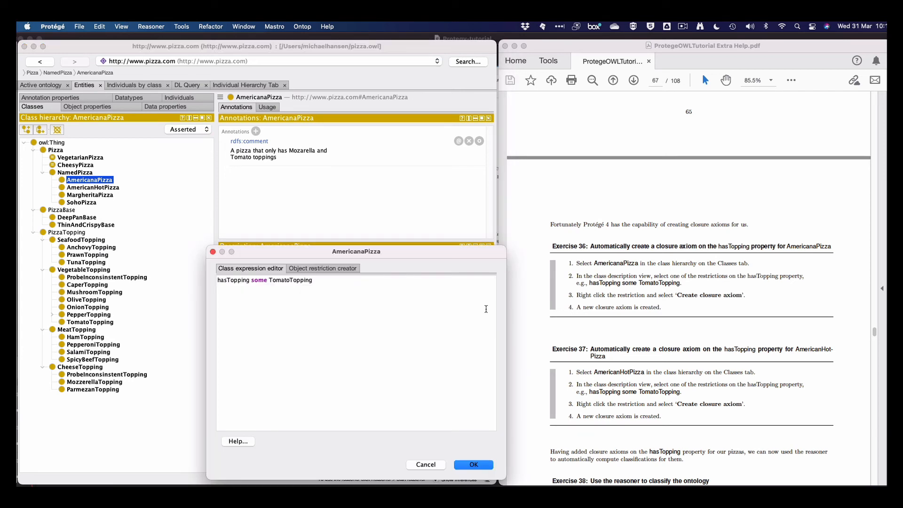
click(324, 268)
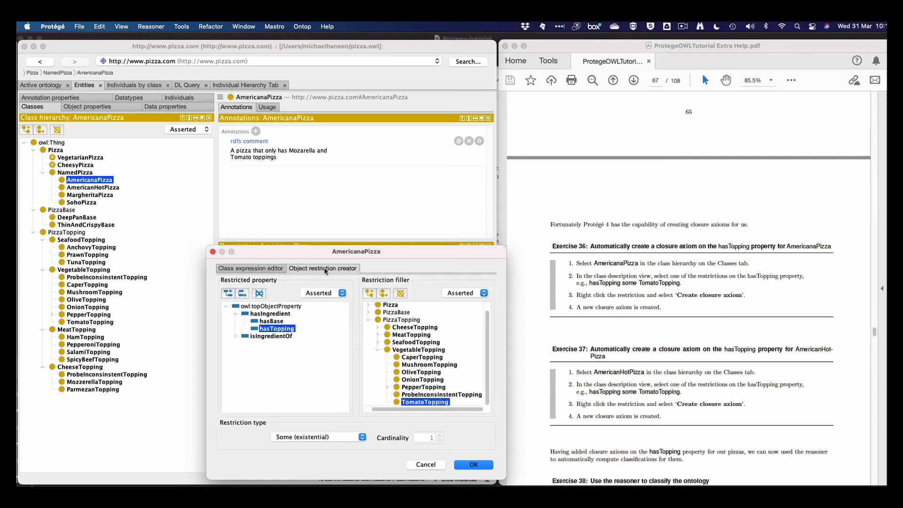
click(268, 269)
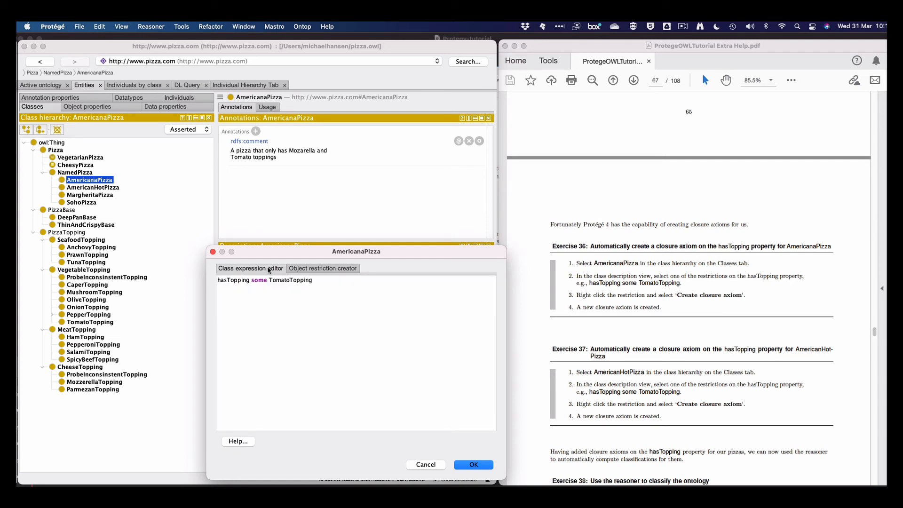
scroll(635, 338, up, 10)
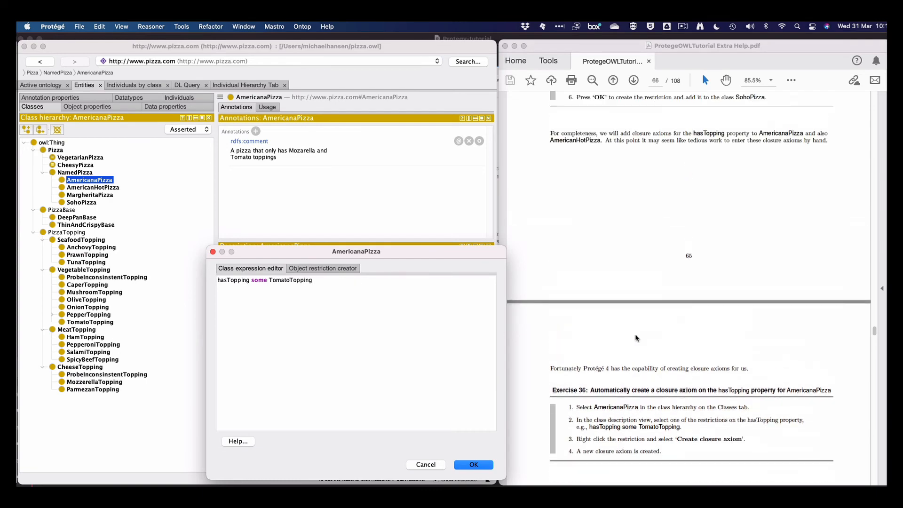
scroll(635, 338, up, 5)
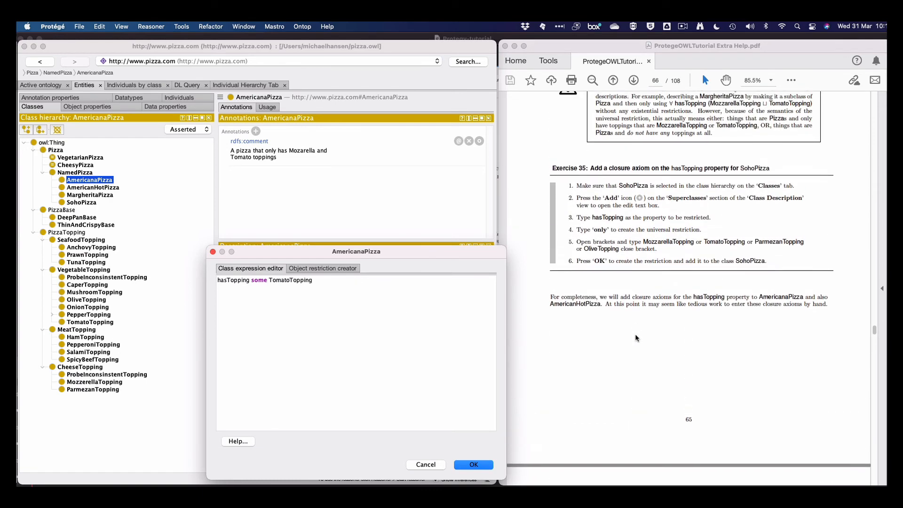
scroll(634, 338, up, 10)
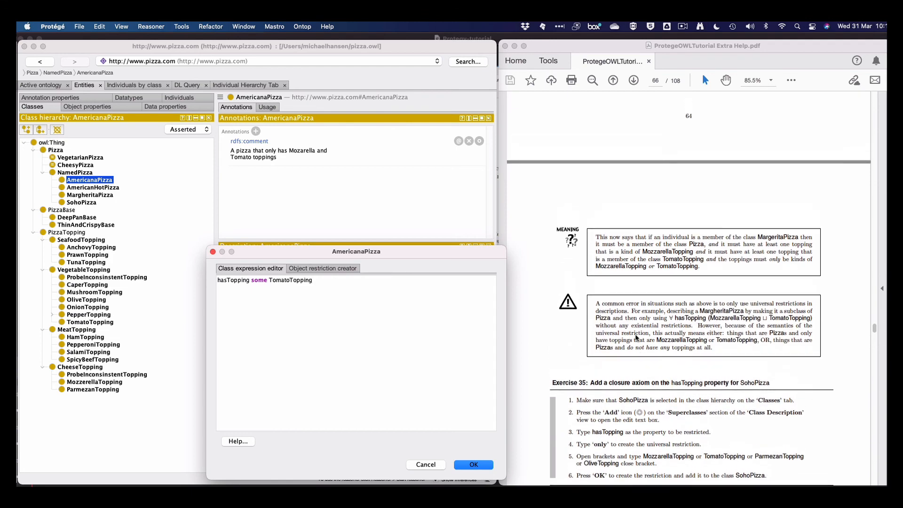
scroll(635, 337, up, 3)
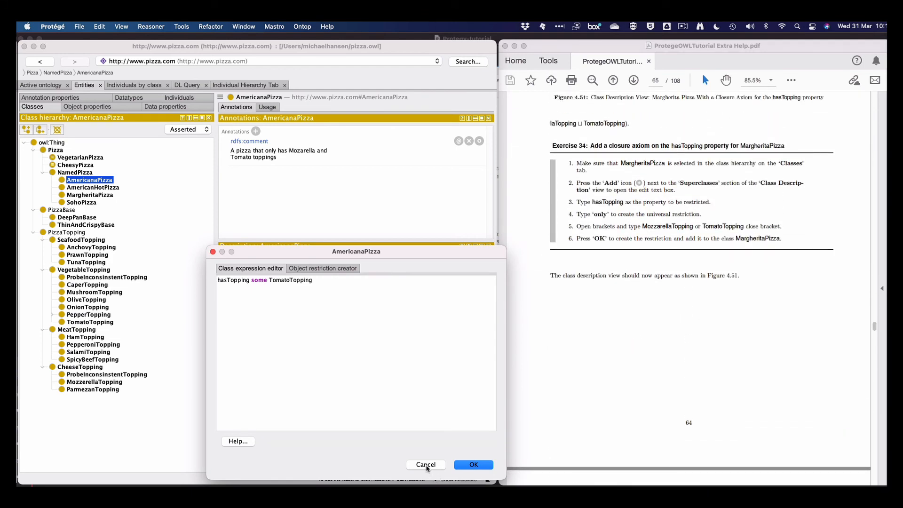
click(322, 272)
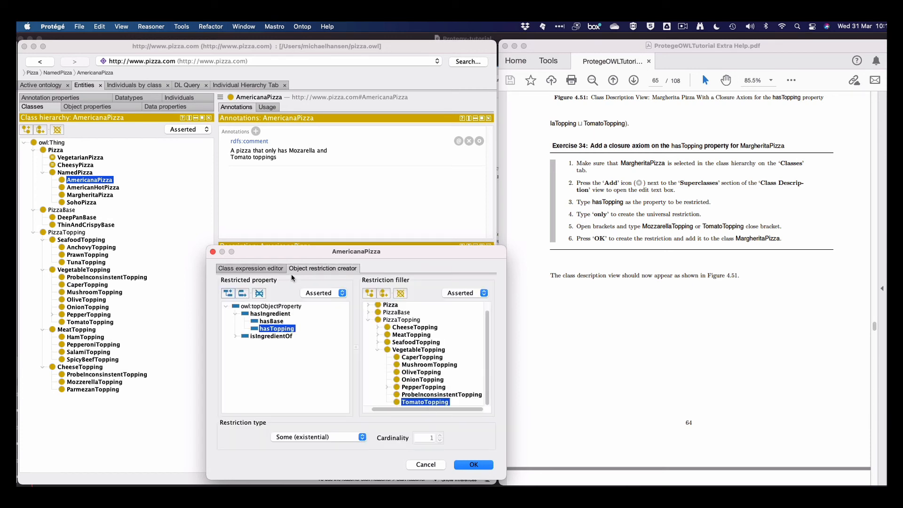
click(365, 438)
click(381, 438)
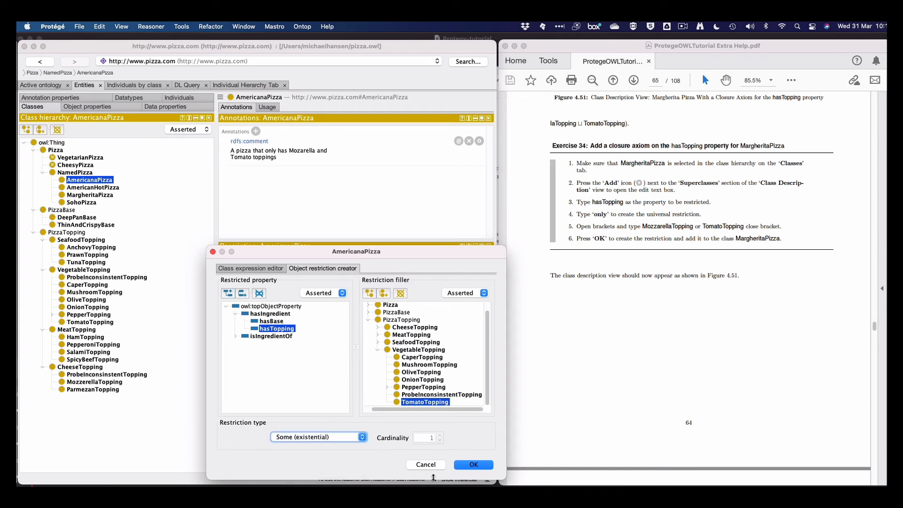
key(Return)
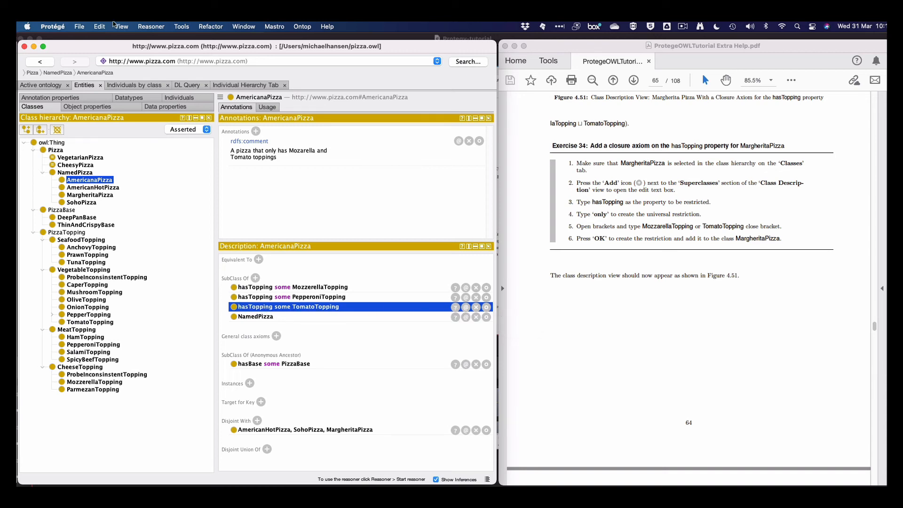
Step: Look through the commands available for AmericanaPizza's hasTopping some TomatoTopping restriction to find the one that creates a closure axiom
click(151, 27)
mouse_move(100, 28)
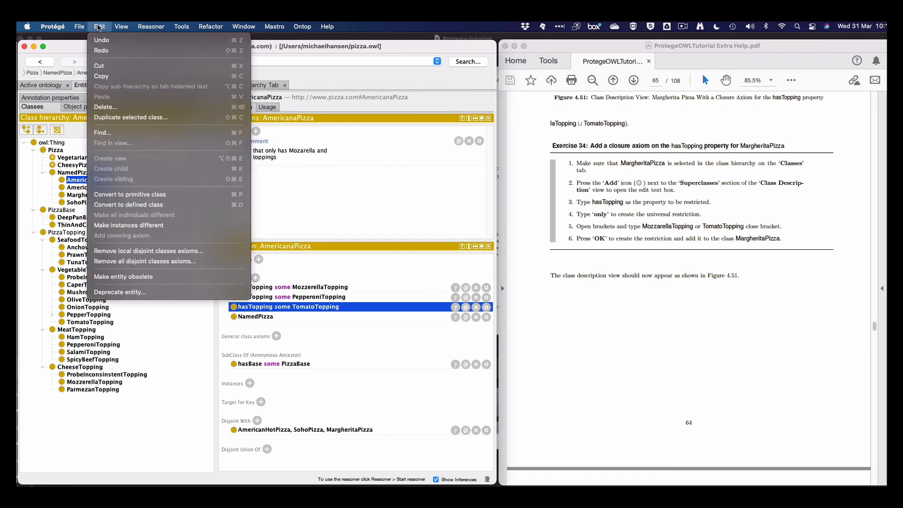
click(99, 27)
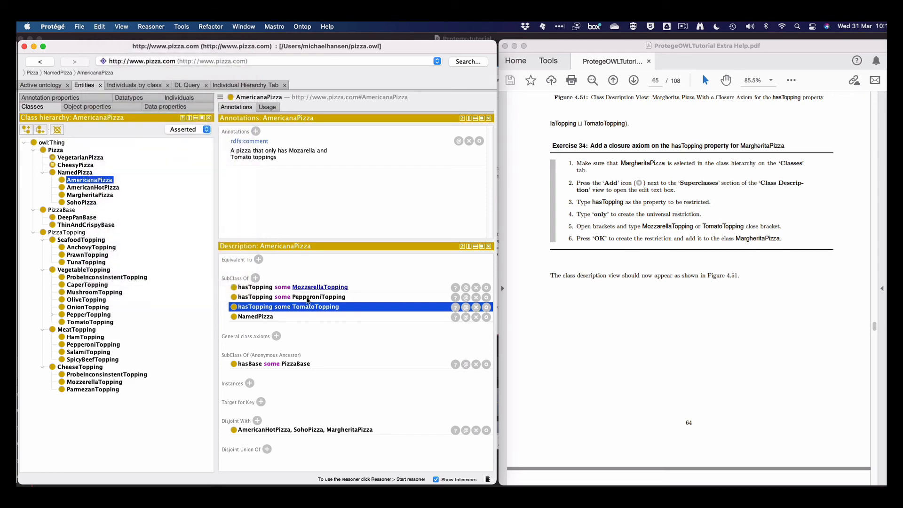
right_click(282, 308)
click(282, 308)
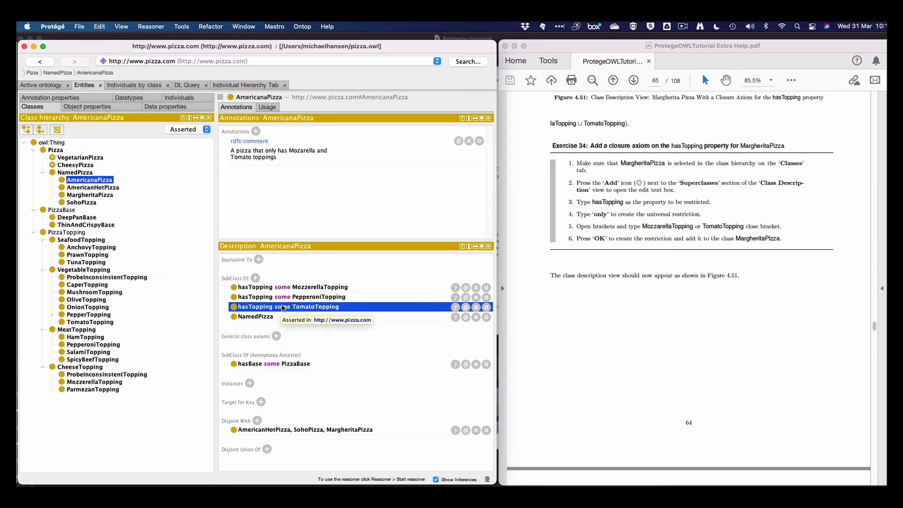
right_click(282, 309)
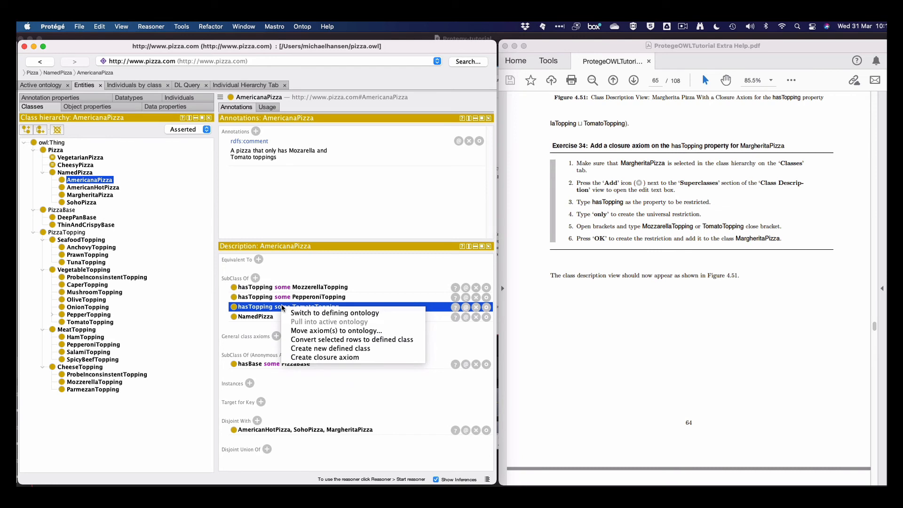
Step: Switch to the tutorial PDF in Acrobat Reader and review Exercises 32 to 35, including the open world reasoning and closure axiom explanations
click(572, 325)
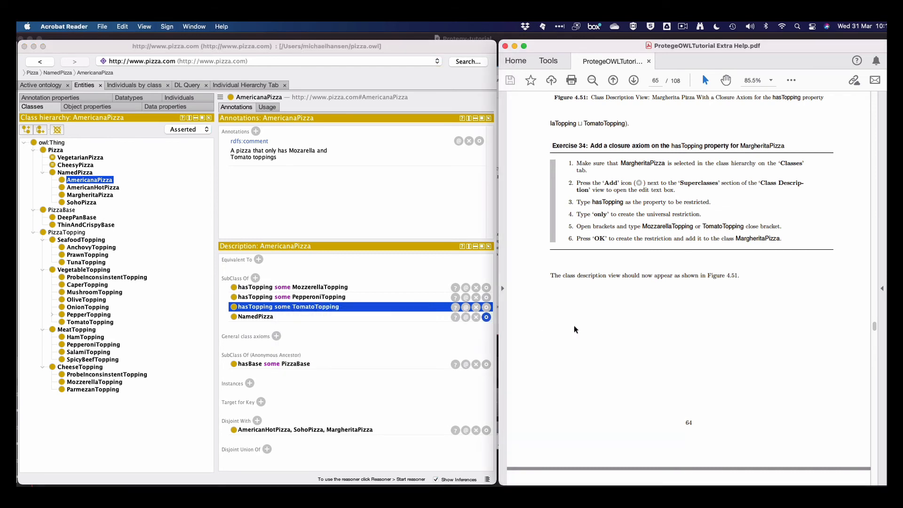
scroll(574, 323, up, 2)
scroll(574, 324, up, 3)
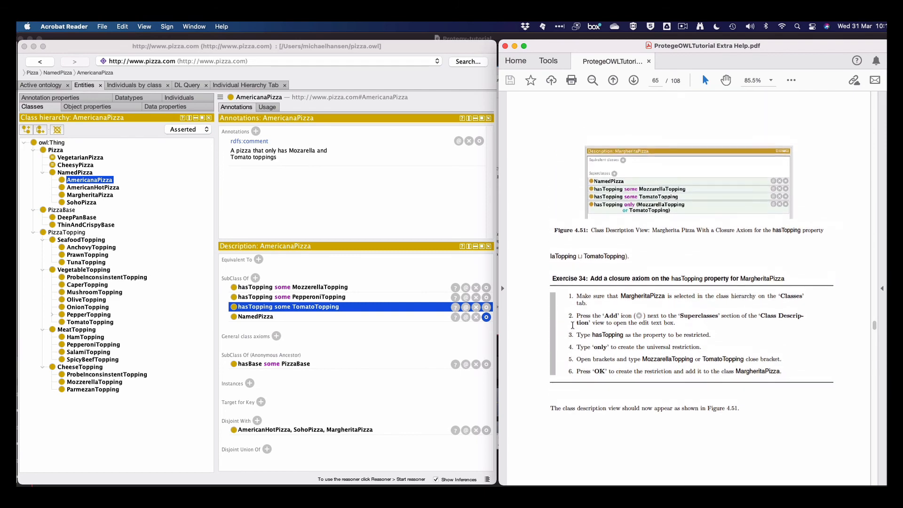
scroll(573, 325, up, 3)
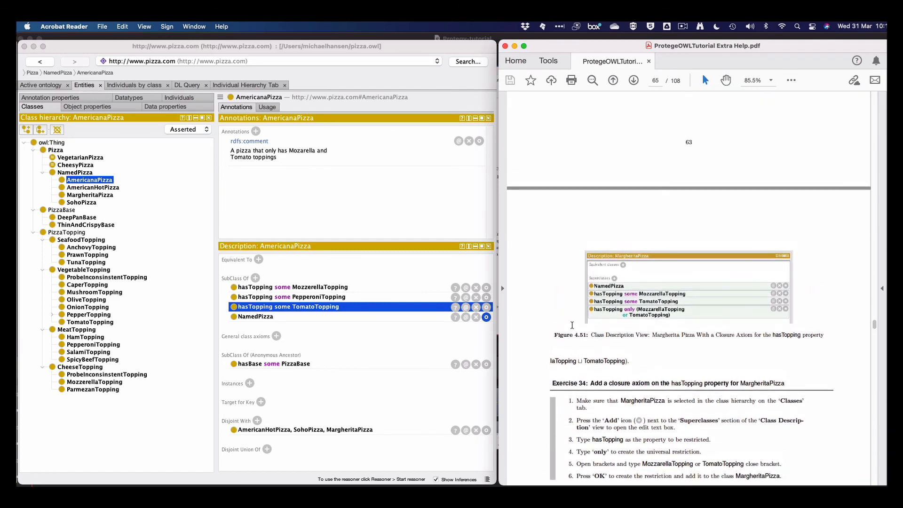
scroll(572, 324, up, 8)
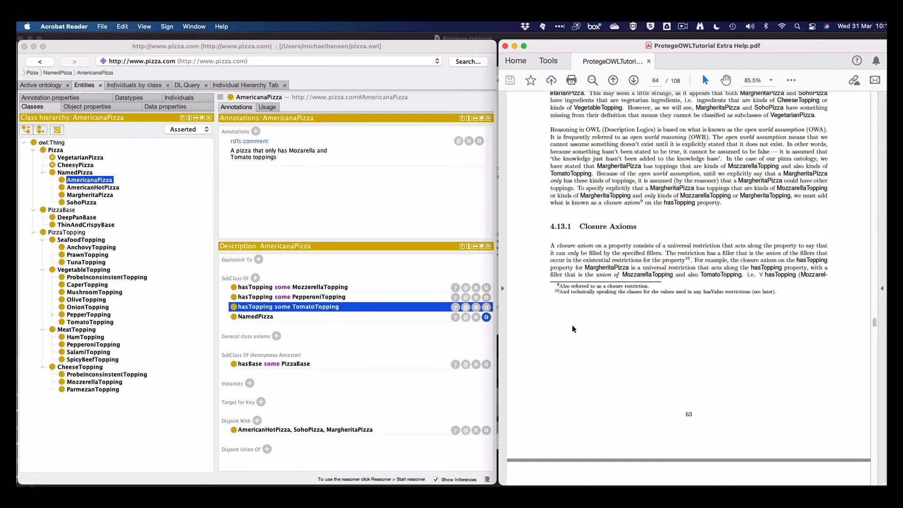
scroll(572, 324, up, 2)
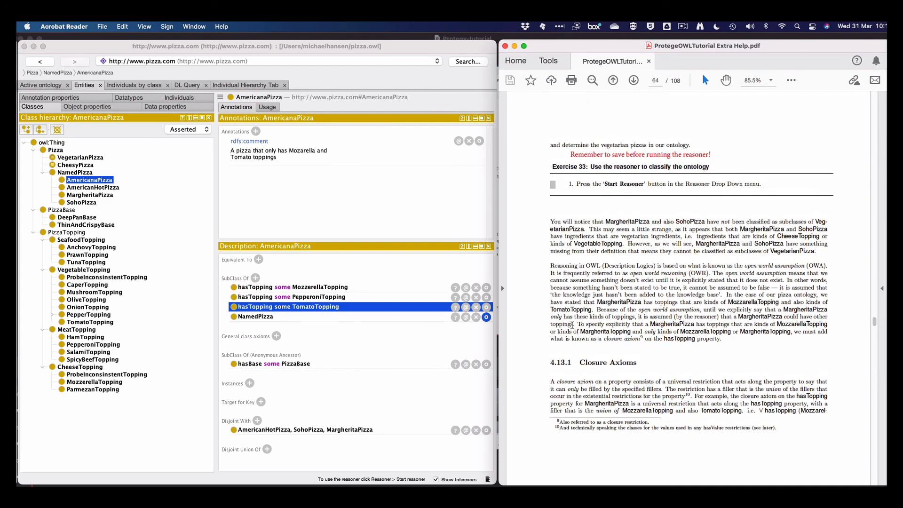
scroll(572, 324, up, 8)
scroll(571, 324, up, 6)
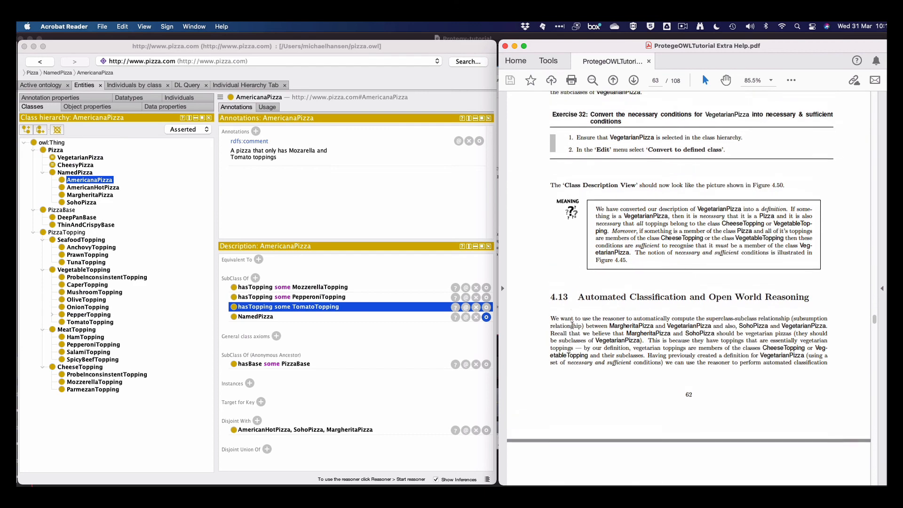
scroll(572, 325, up, 1)
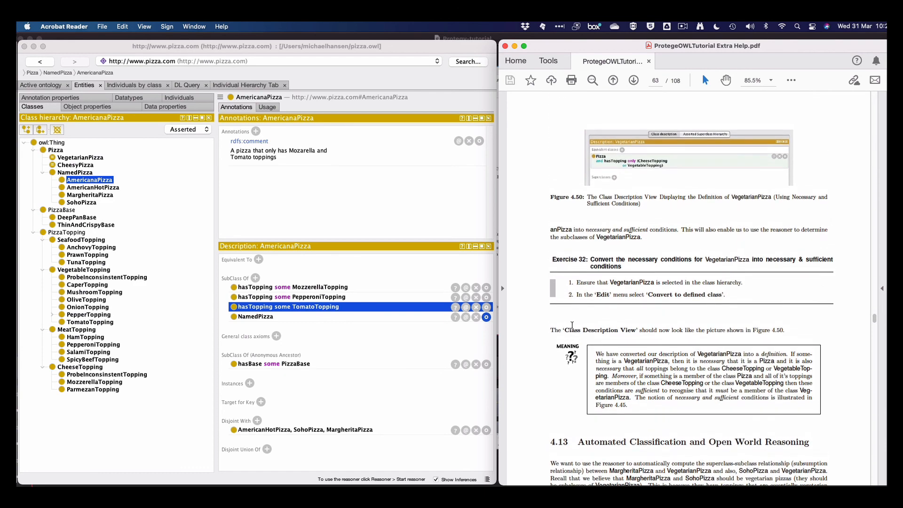
scroll(572, 325, down, 13)
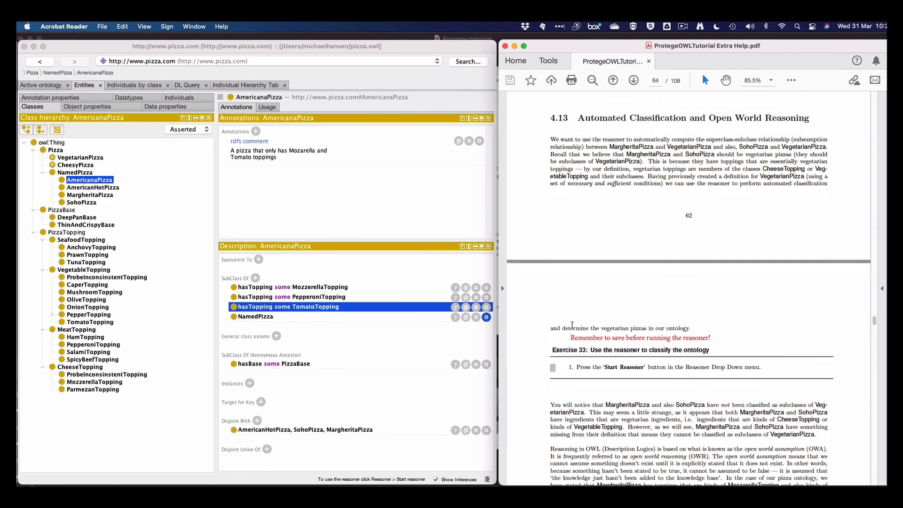
scroll(572, 325, down, 12)
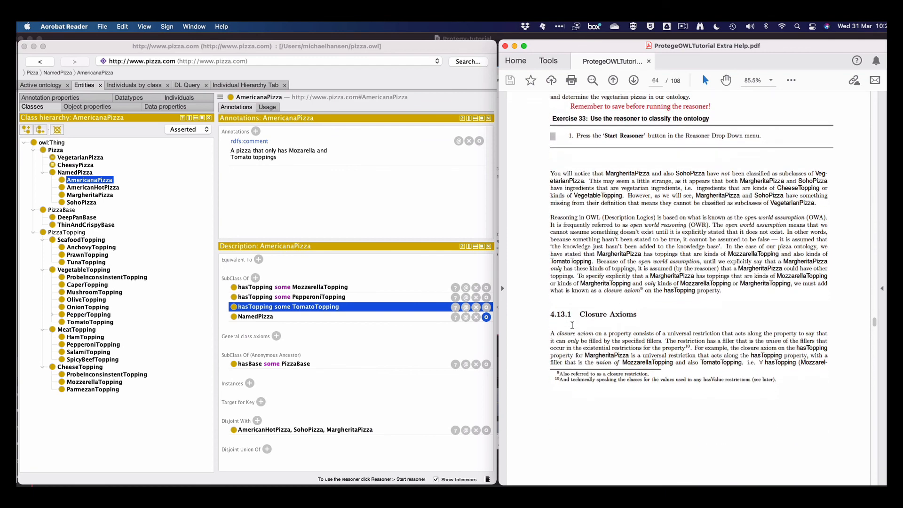
scroll(572, 325, down, 15)
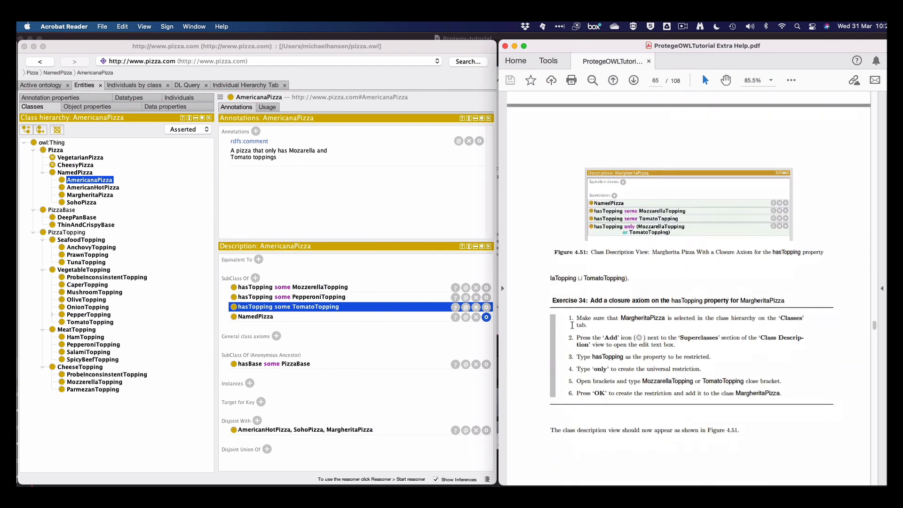
scroll(571, 324, down, 1)
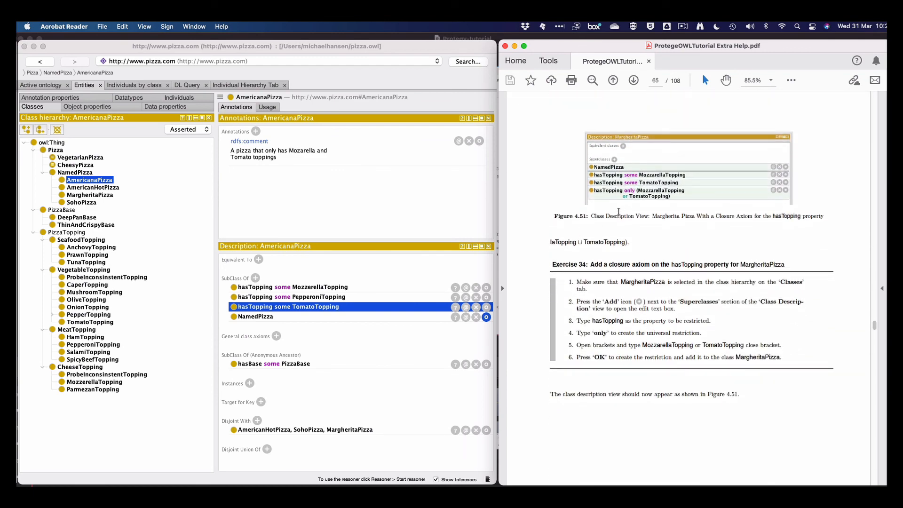
scroll(621, 224, down, 2)
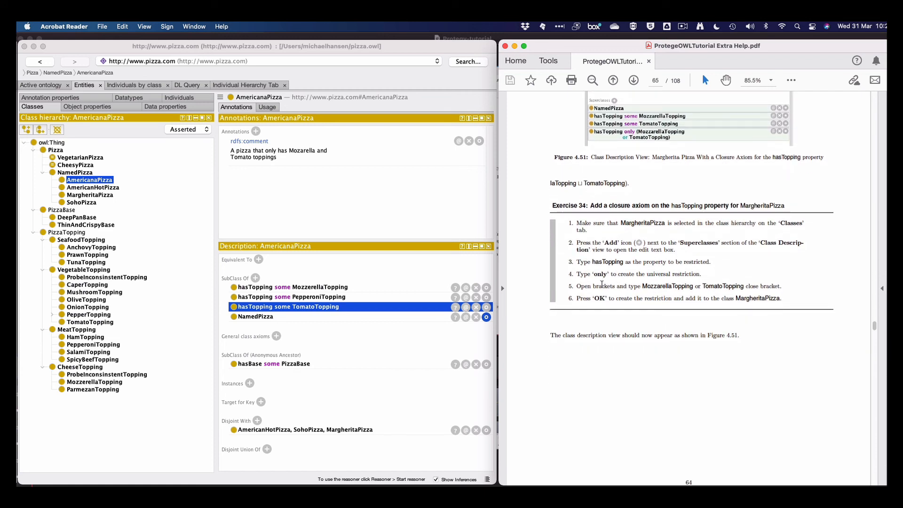
scroll(660, 292, down, 1)
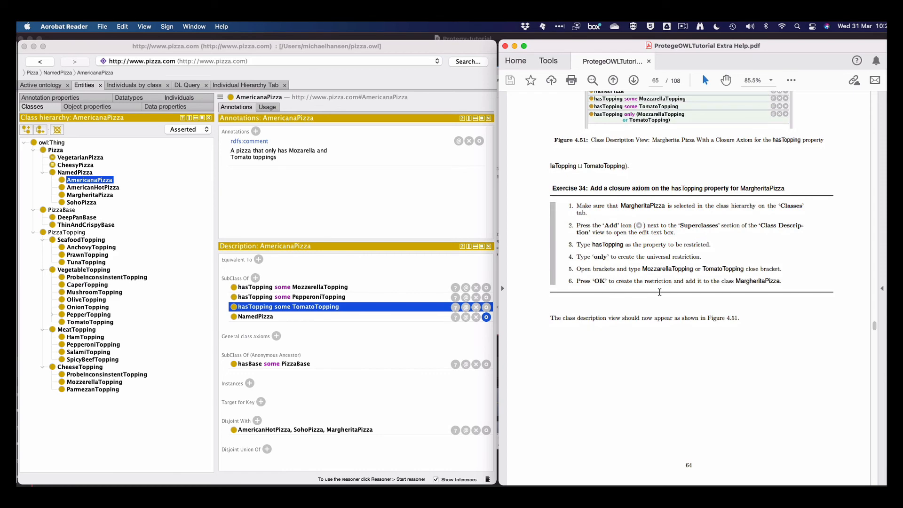
scroll(660, 291, down, 10)
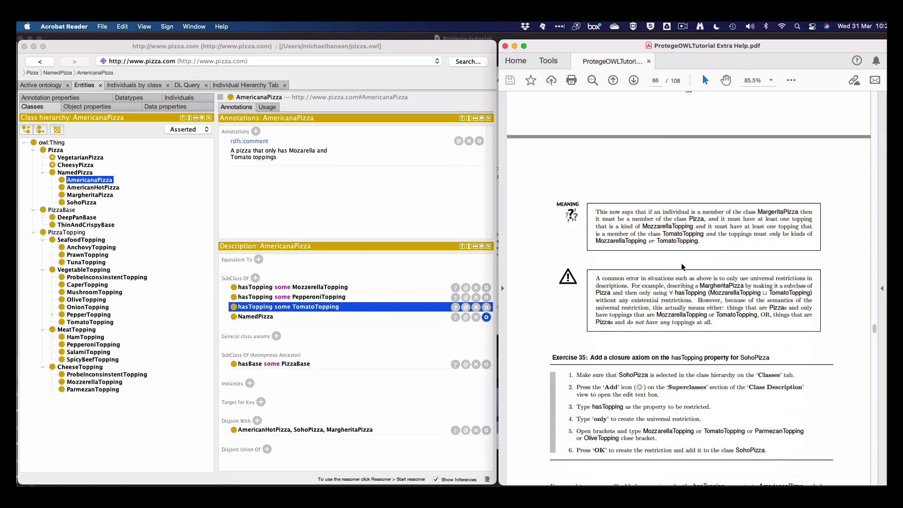
scroll(687, 316, down, 5)
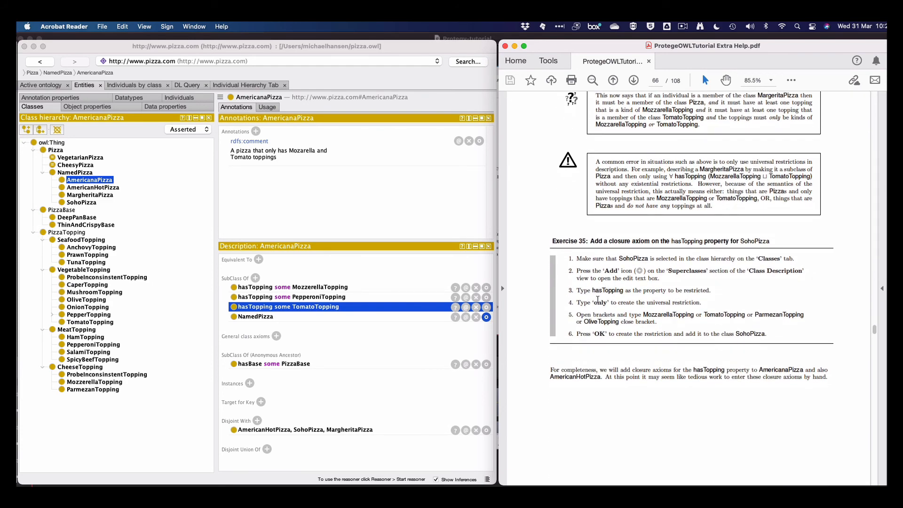
scroll(612, 312, down, 2)
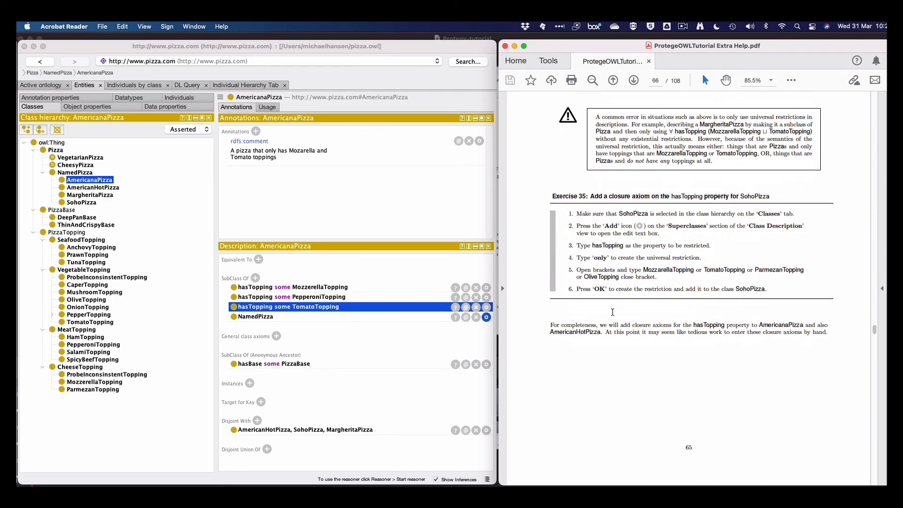
Step: Review Exercises 36 to 38 in the tutorial PDF, and in Protégé create AmericanaPizza's closure axiom from its hasTopping some TomatoTopping restriction
scroll(613, 312, down, 15)
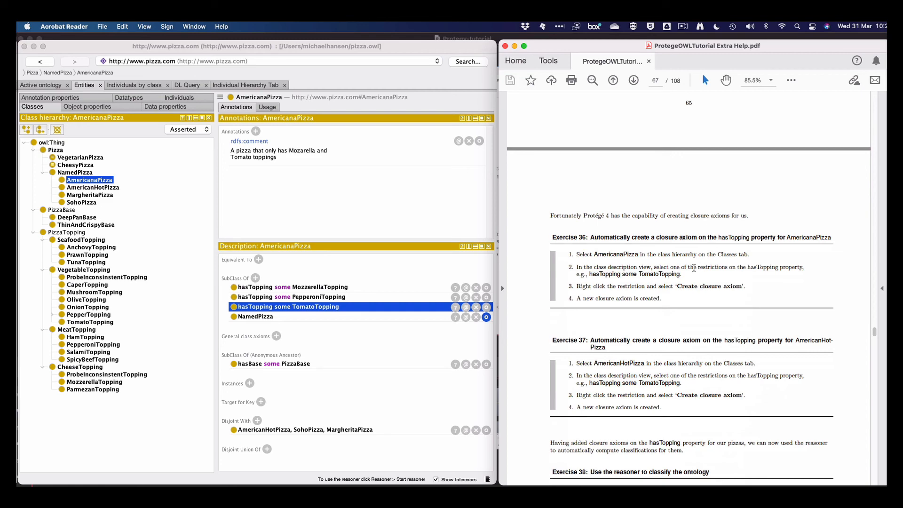
scroll(689, 272, down, 2)
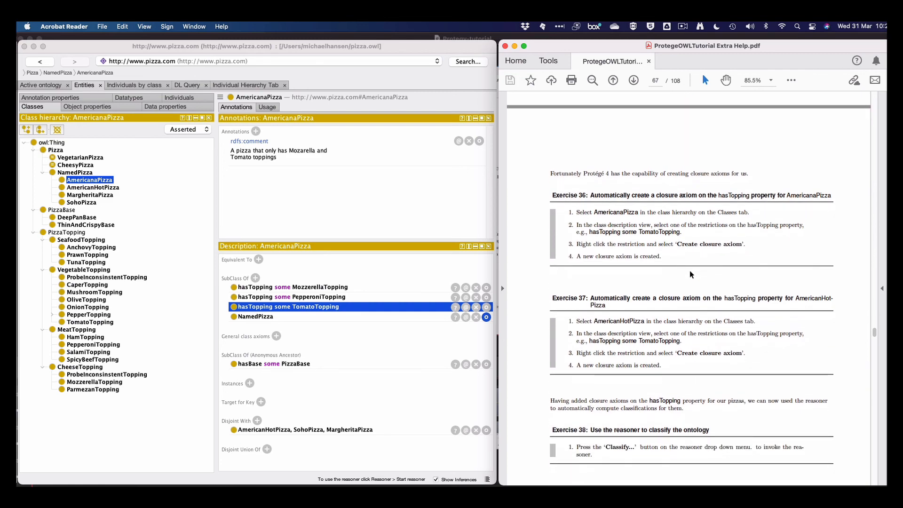
scroll(690, 273, down, 4)
scroll(690, 271, down, 5)
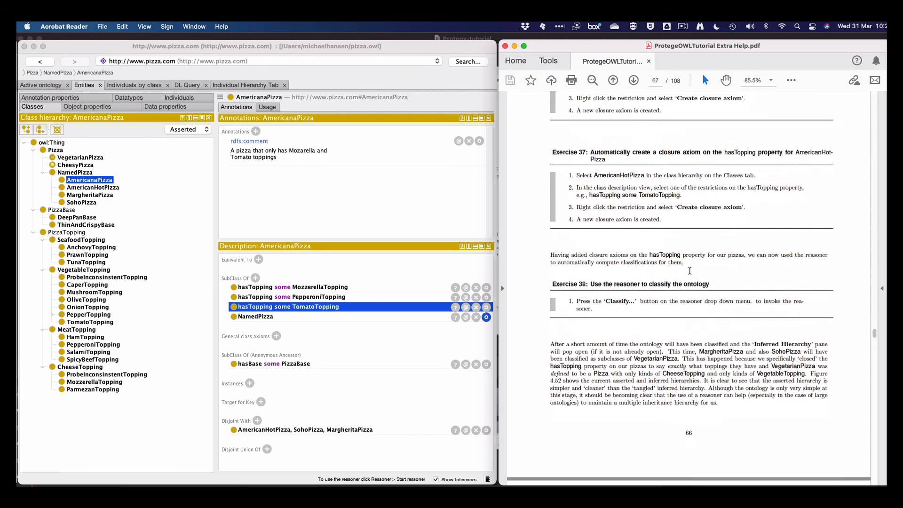
scroll(689, 271, up, 6)
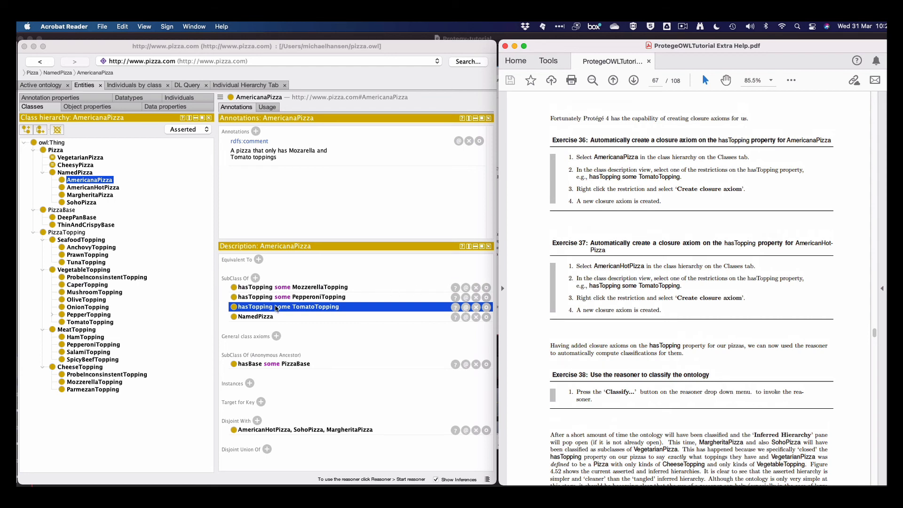
right_click(343, 309)
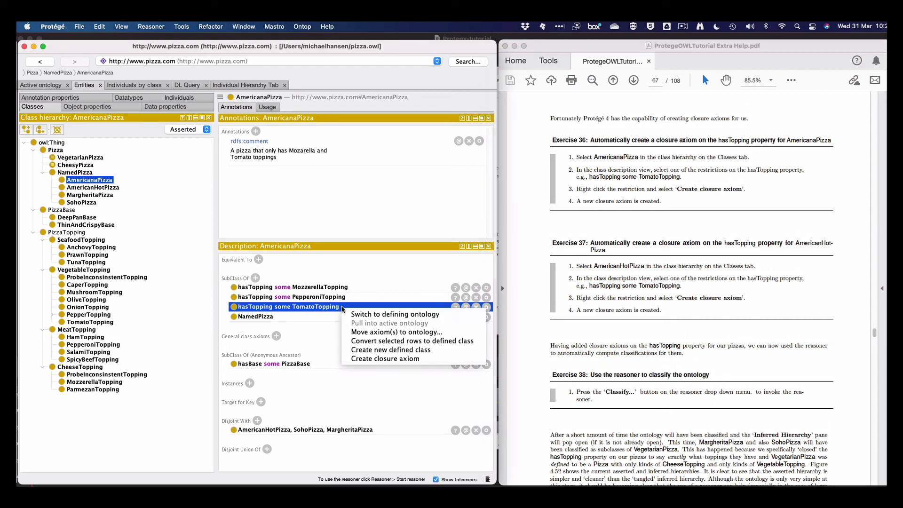
click(366, 357)
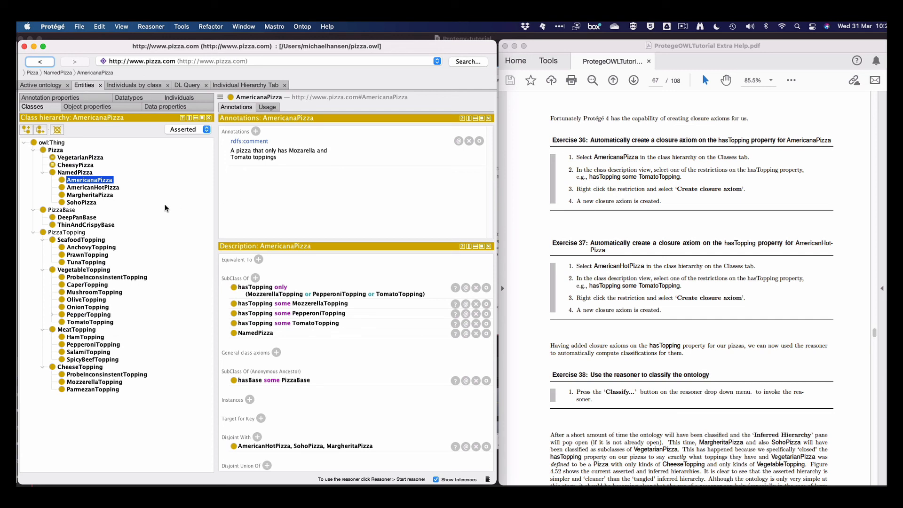
Step: Create a closure axiom for AmericanHotPizza from its hasTopping some TomatoTopping restriction
click(101, 189)
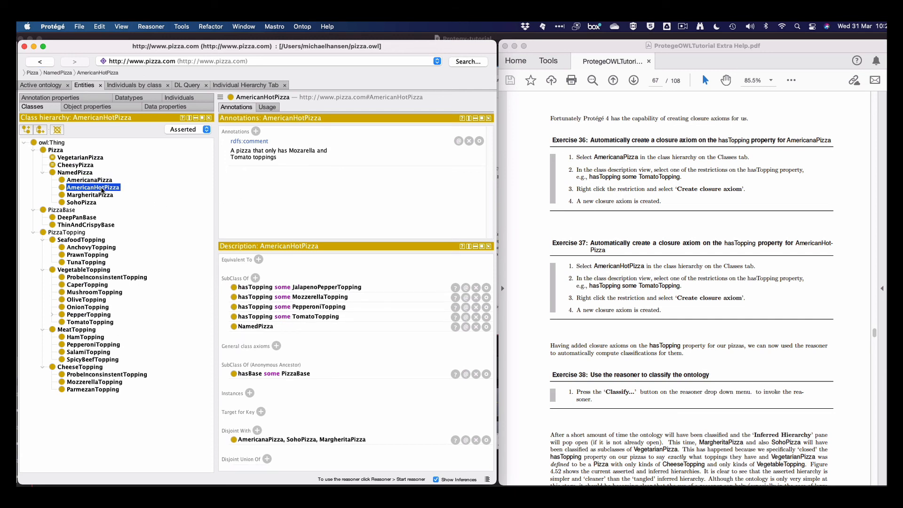
right_click(350, 318)
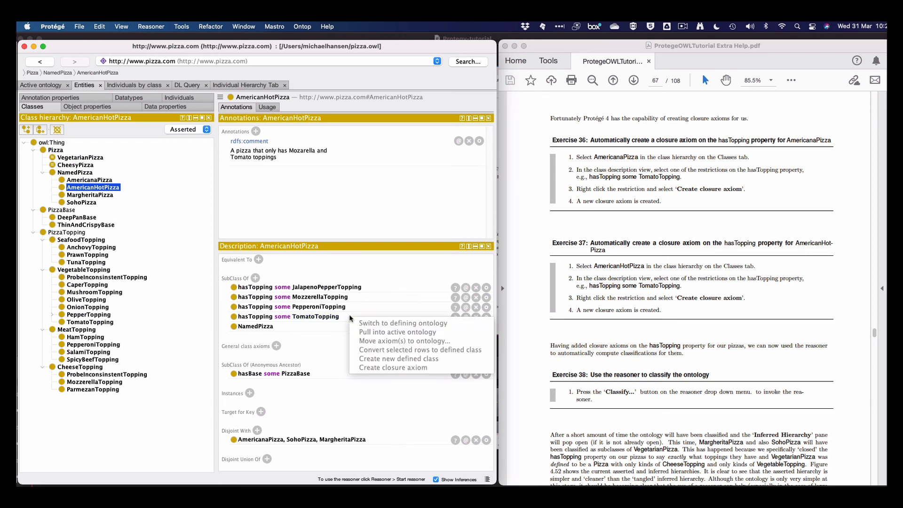
click(349, 317)
right_click(349, 318)
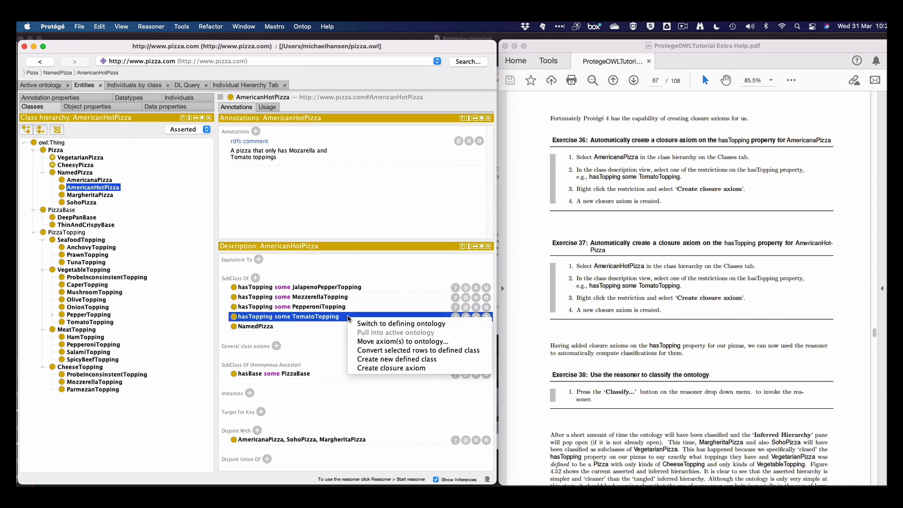
click(375, 369)
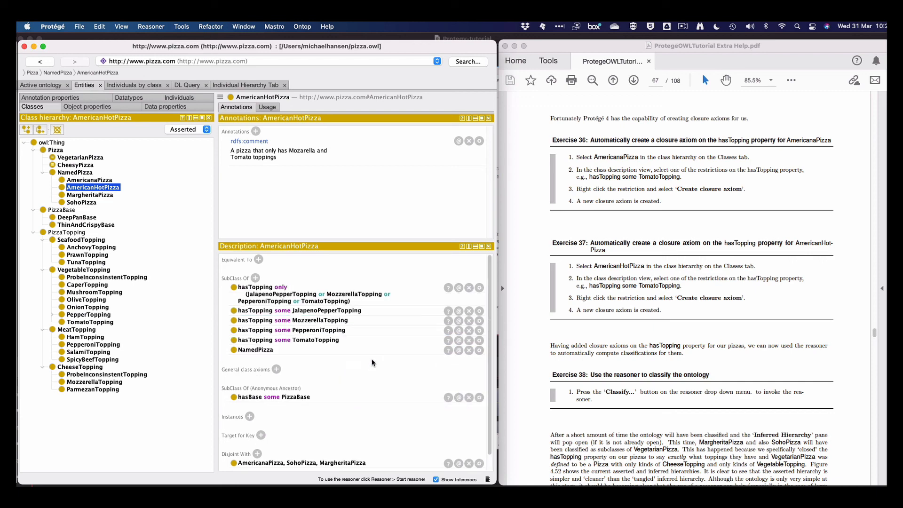
Step: Start the Pellet reasoner as in Exercise 38 and examine the inferred class hierarchy, including the subclasses of CheeseTopping
scroll(619, 362, down, 5)
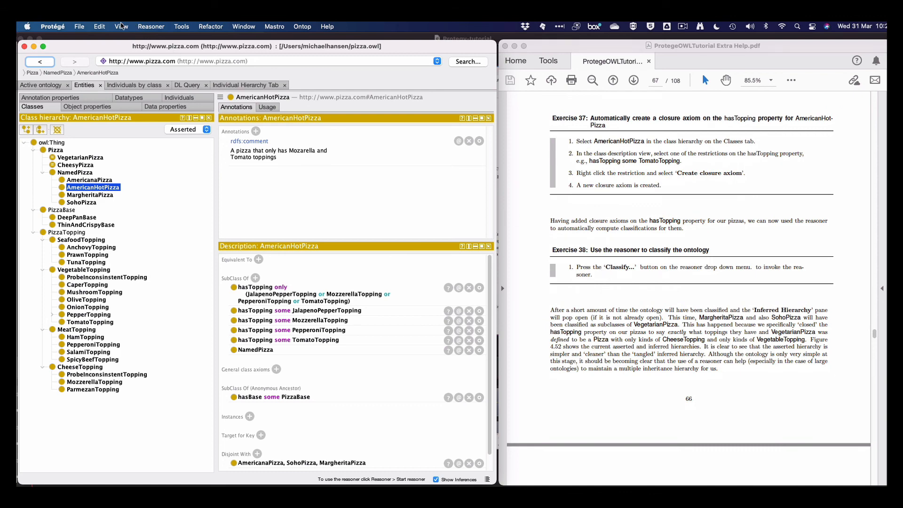
click(151, 26)
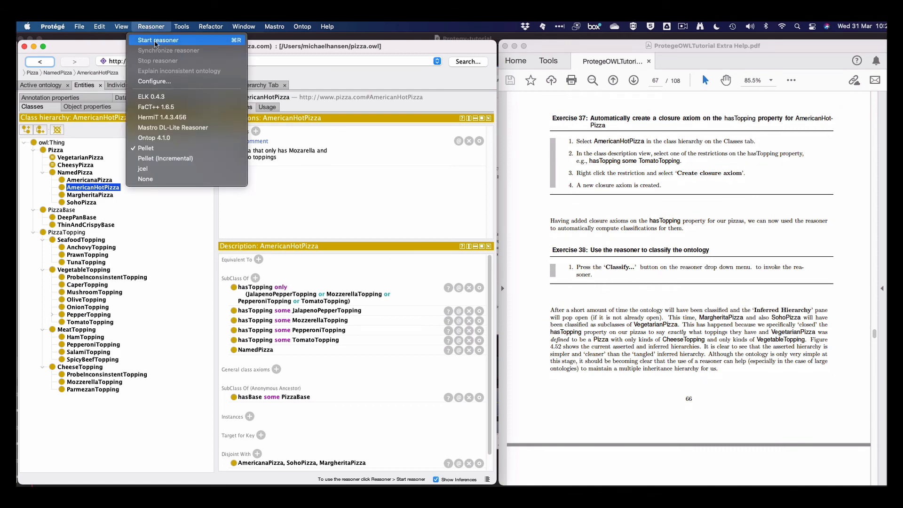
click(156, 41)
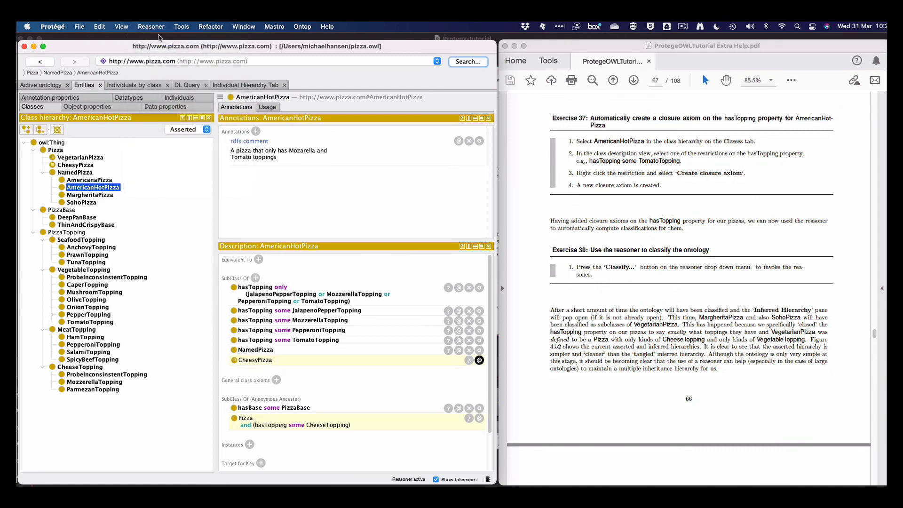
click(186, 131)
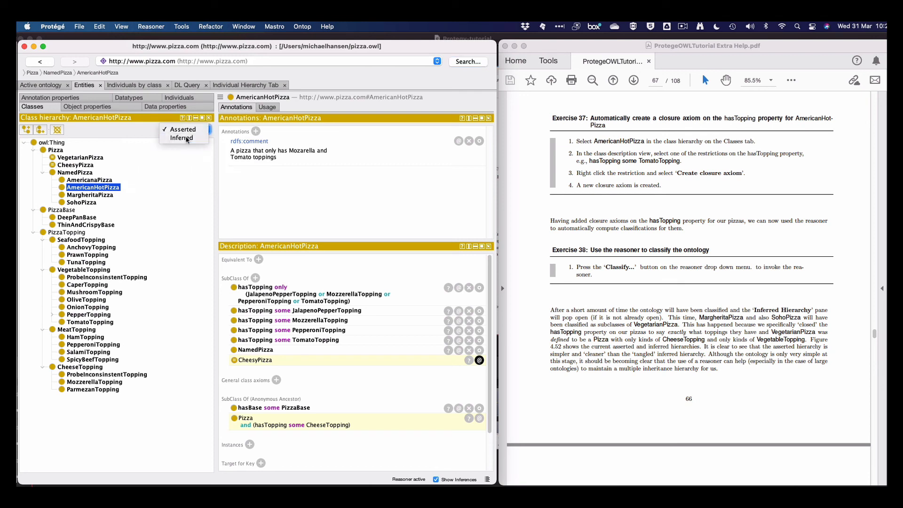
click(182, 137)
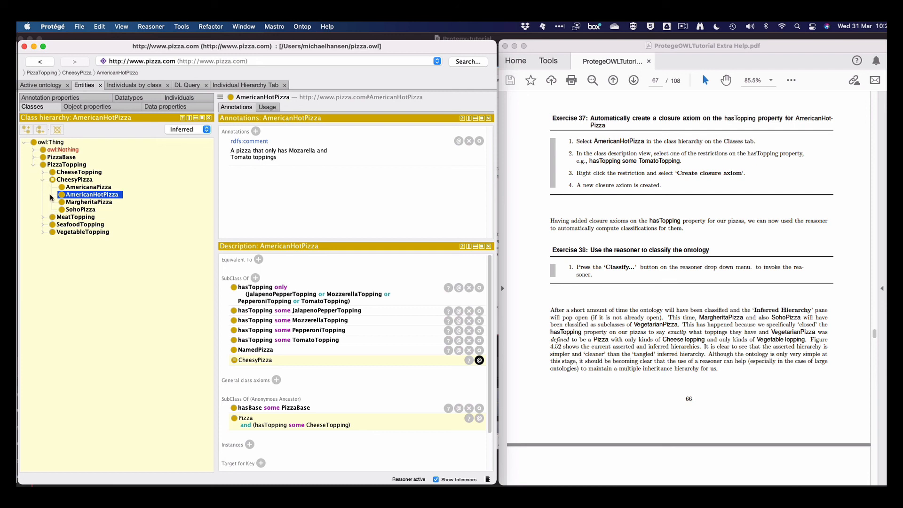
click(43, 171)
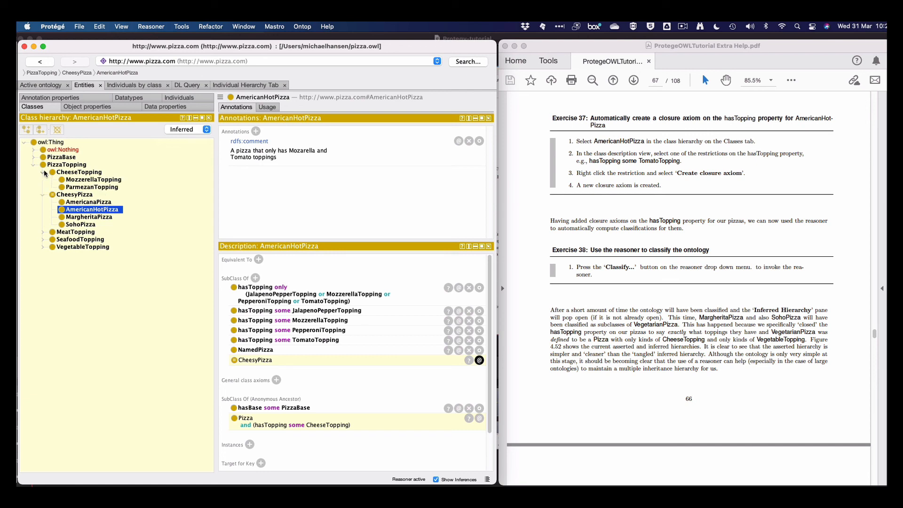
click(44, 171)
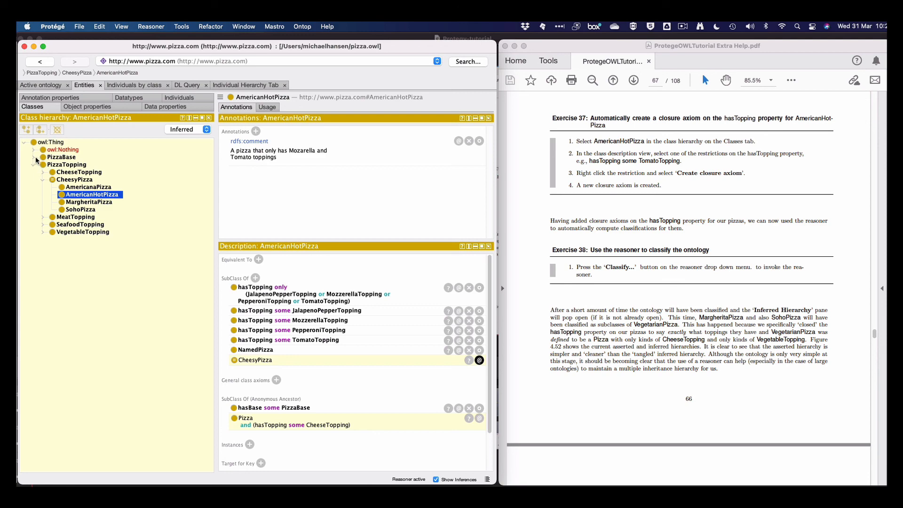
Step: Return to the asserted class hierarchy and inspect the descriptions of VegetarianPizza and CheesyPizza
click(179, 130)
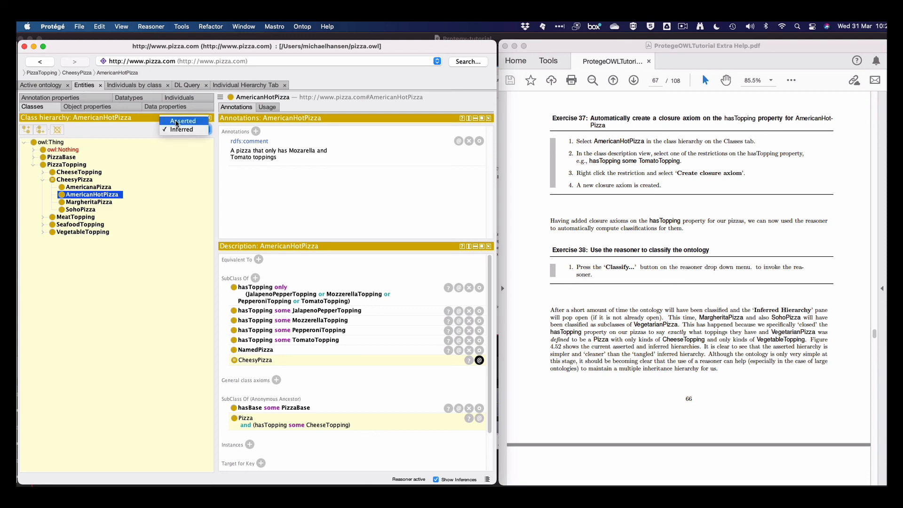
click(177, 122)
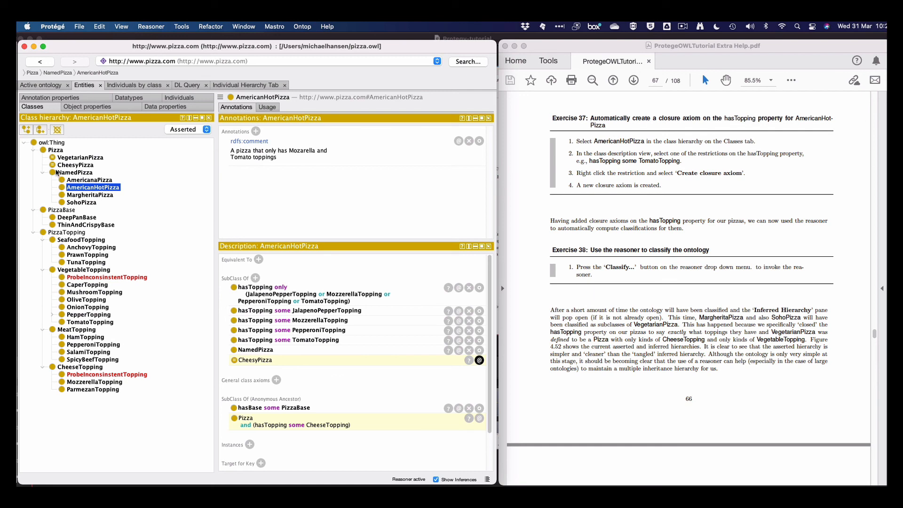
click(65, 158)
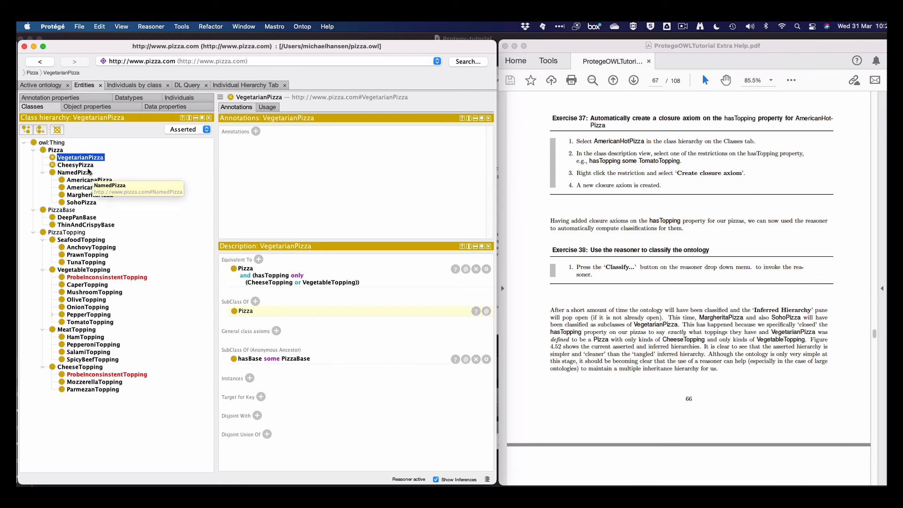
click(88, 166)
Step: Stop Pellet and choose HermiT 1.4.3.456 as the reasoner, and check the ProbeInconsinstentTopping entries and PepperoniTopping in the hierarchy
click(148, 27)
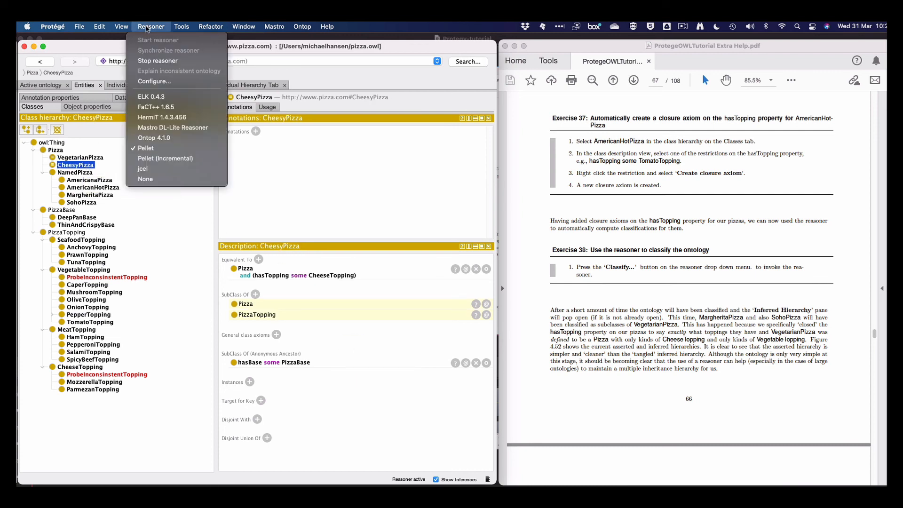
click(150, 61)
click(155, 26)
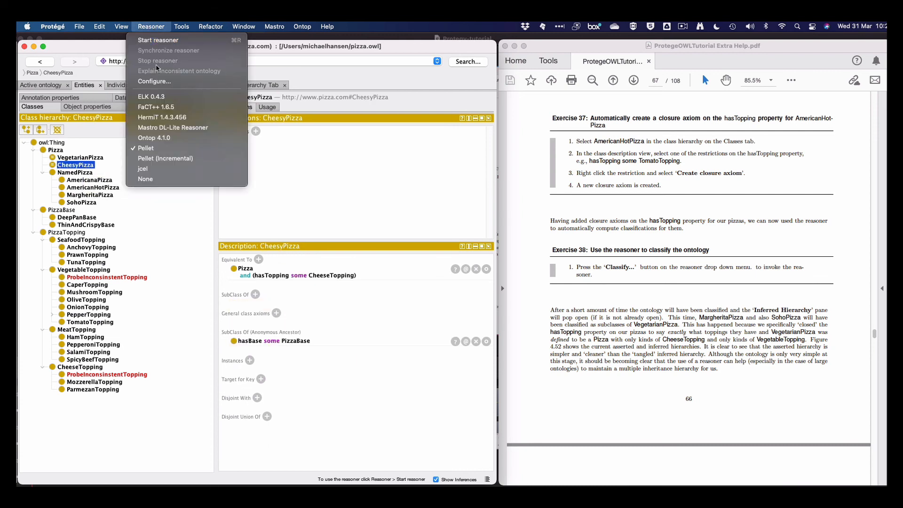
click(150, 116)
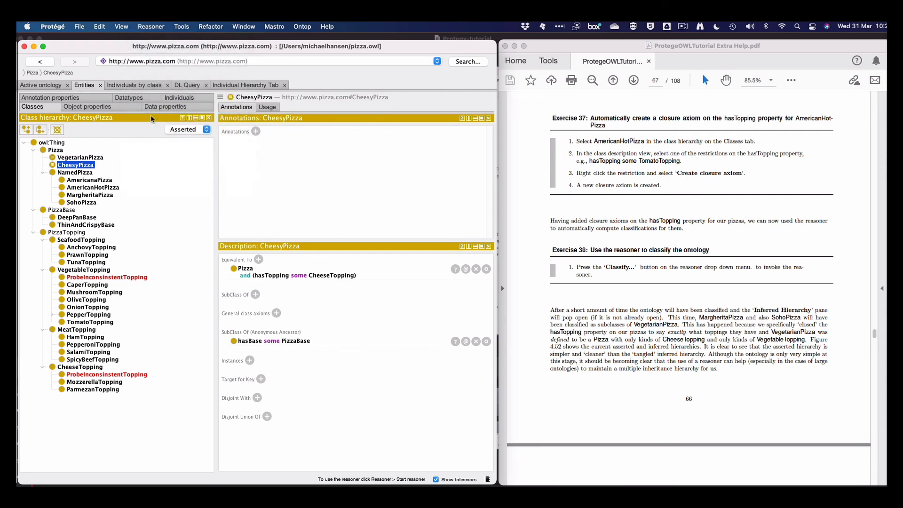
click(102, 277)
click(101, 375)
click(102, 345)
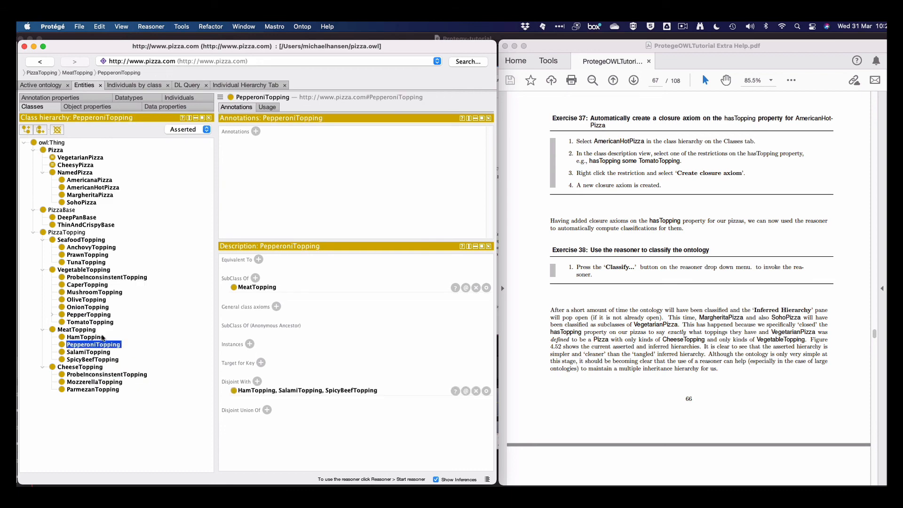
Step: Start the HermiT reasoner and examine the pizzas classified under CheesyPizza in the inferred hierarchy, including AmericanHotPizza's description
click(151, 27)
click(152, 41)
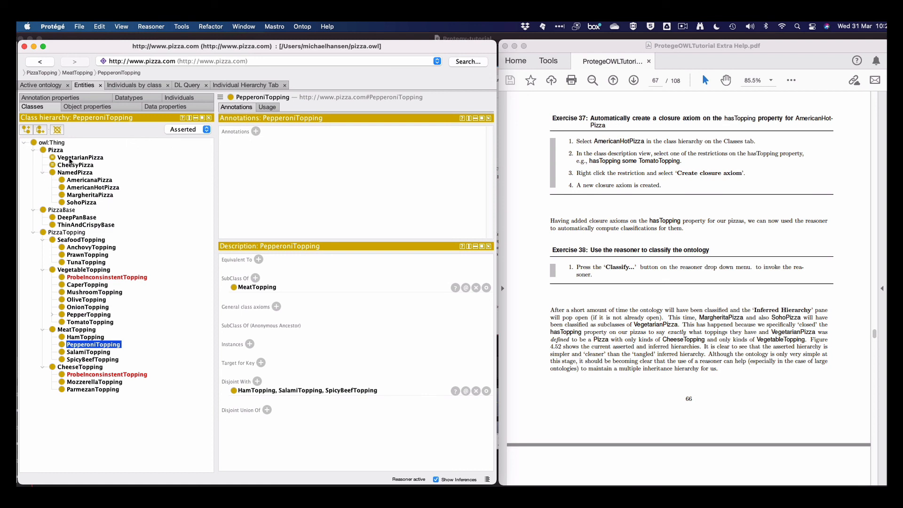
click(180, 131)
click(178, 138)
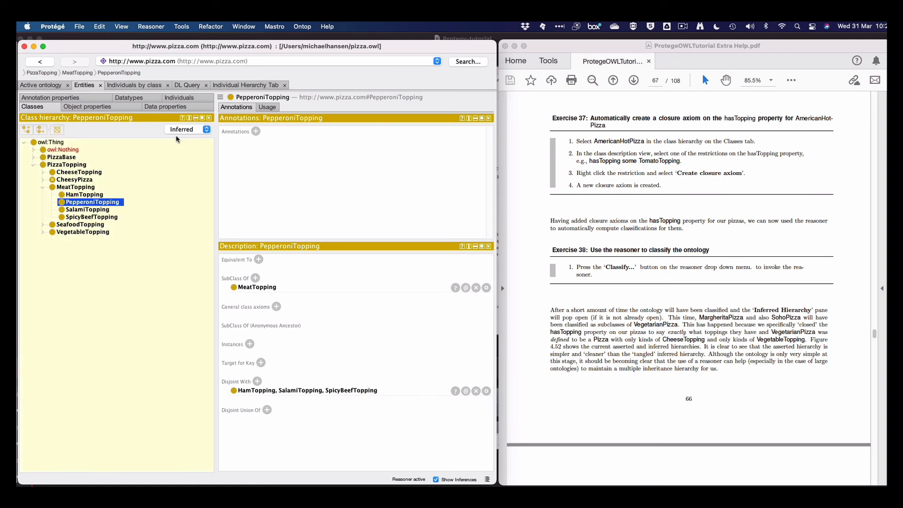
click(45, 180)
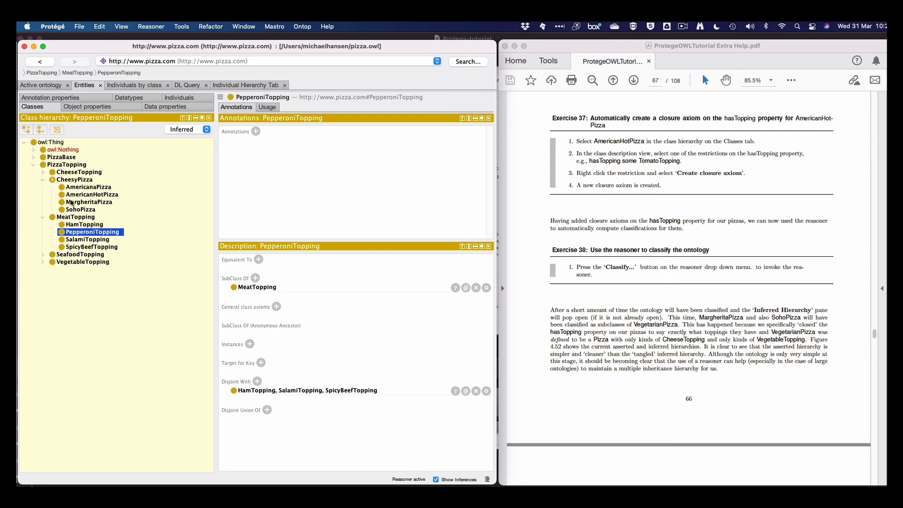
click(71, 195)
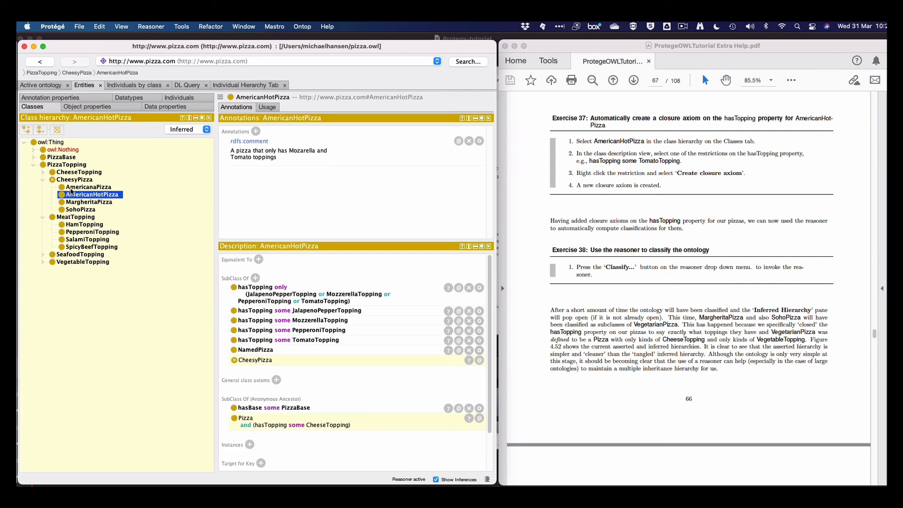
click(44, 179)
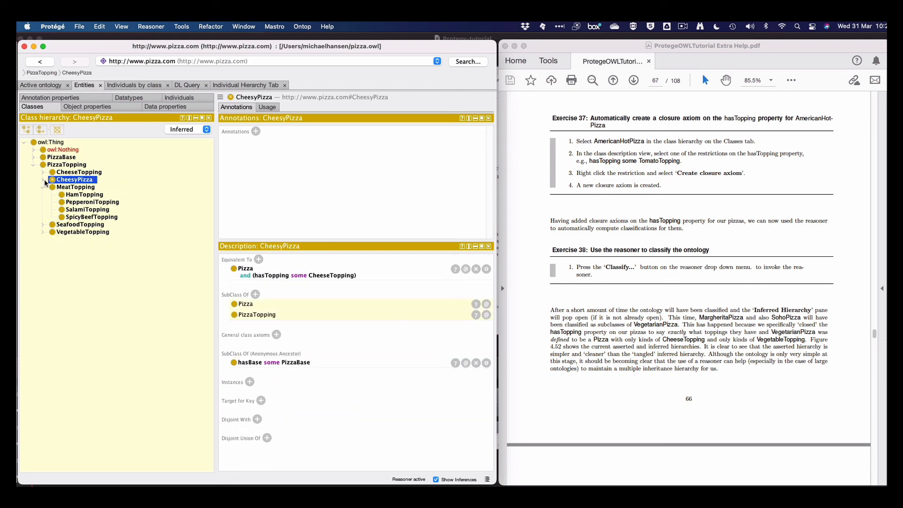
Step: Advance the tutorial PDF to Exercise 39, and return to the asserted class hierarchy with the HermiT reasoner stopped
scroll(625, 358, down, 10)
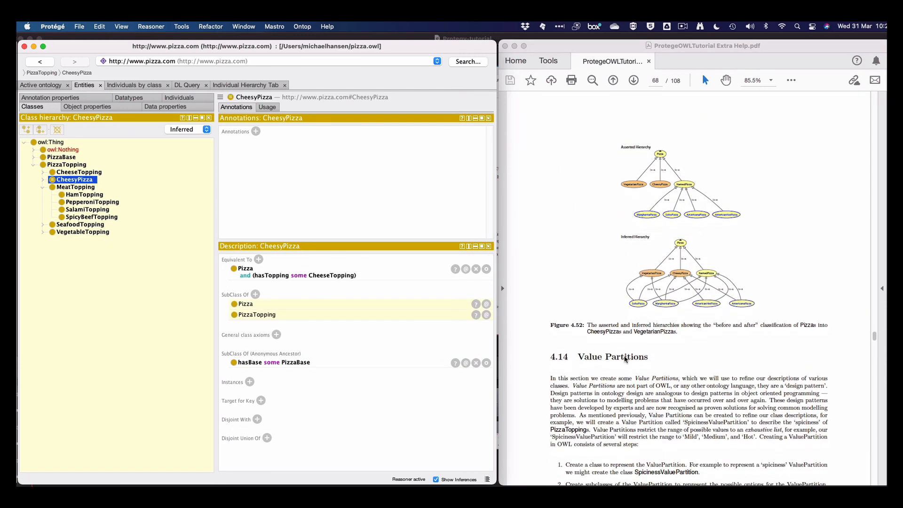
scroll(626, 359, down, 15)
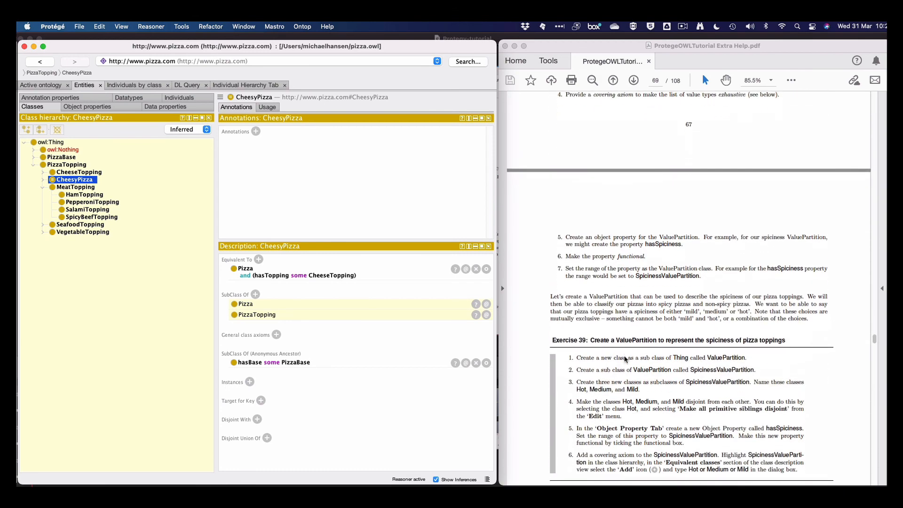
scroll(626, 359, down, 5)
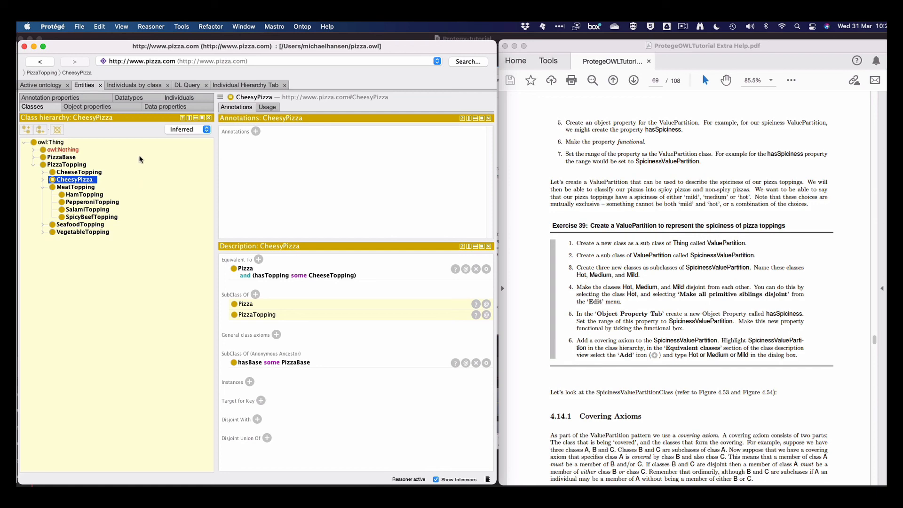
click(186, 128)
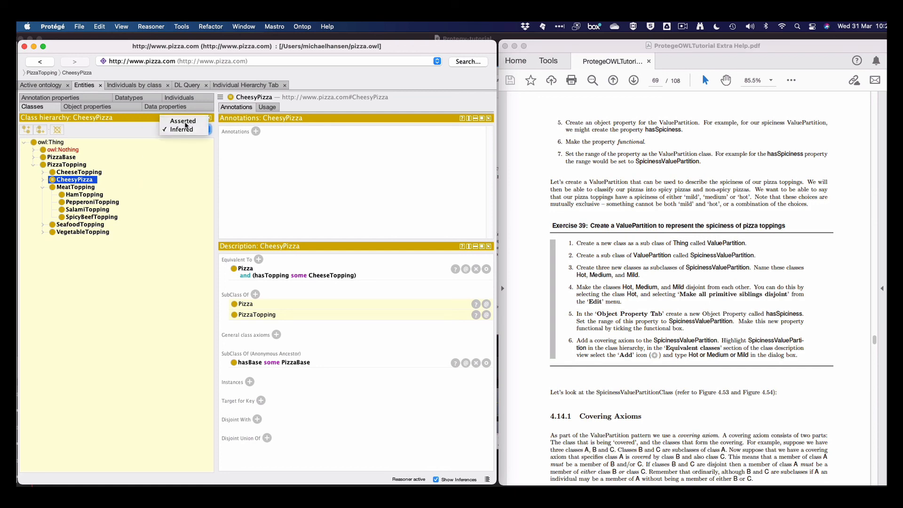
click(184, 122)
click(147, 27)
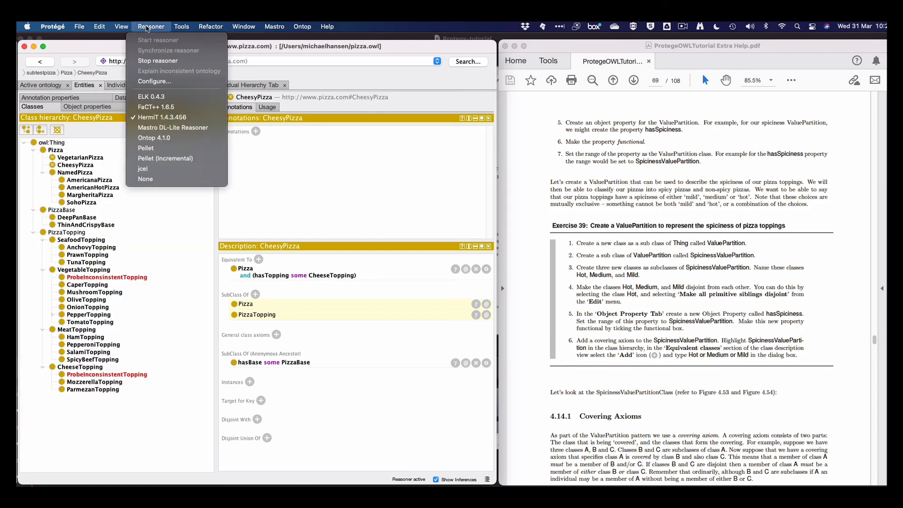
click(157, 61)
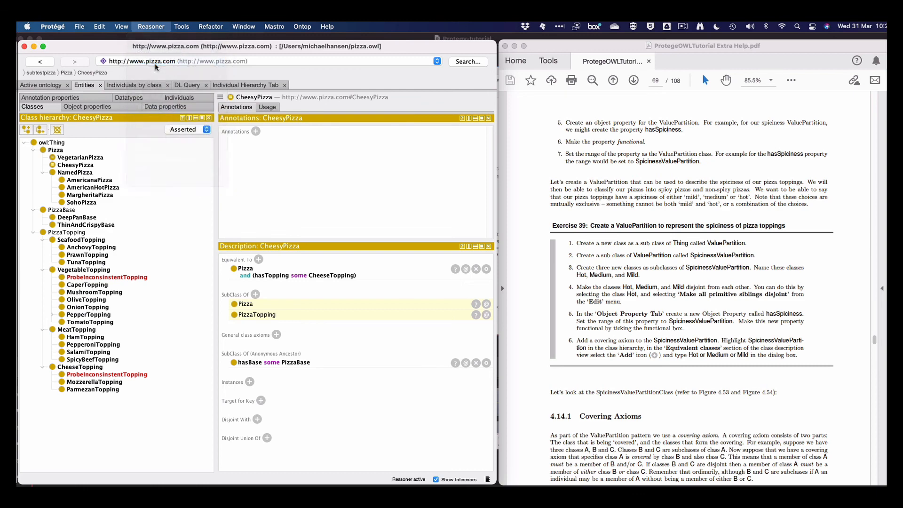
Step: Inspect ProbeInconsinstentTopping under both VegetableTopping and CheeseTopping, leaving the VegetableTopping entry selected
click(100, 277)
click(101, 375)
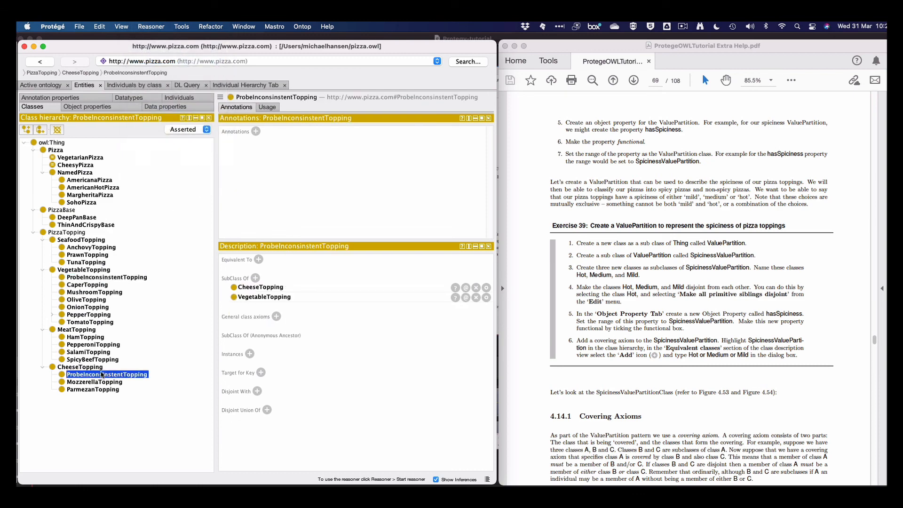
click(92, 279)
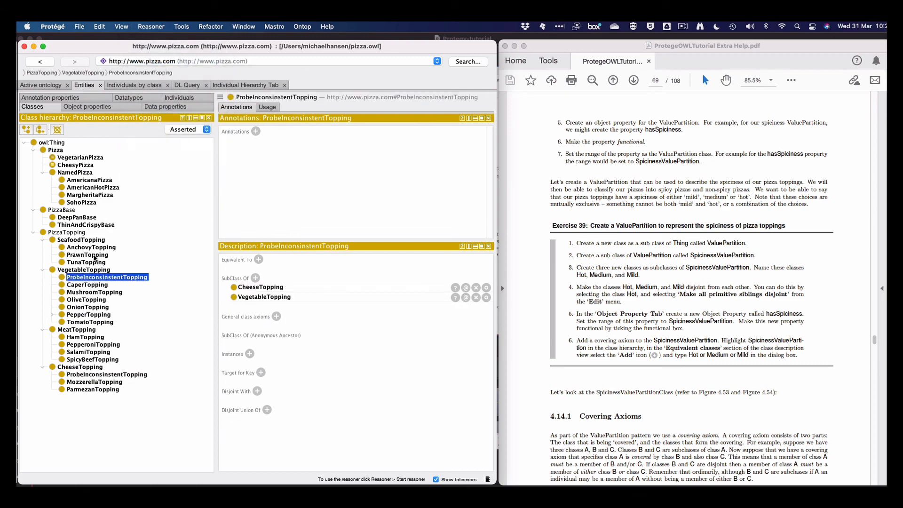